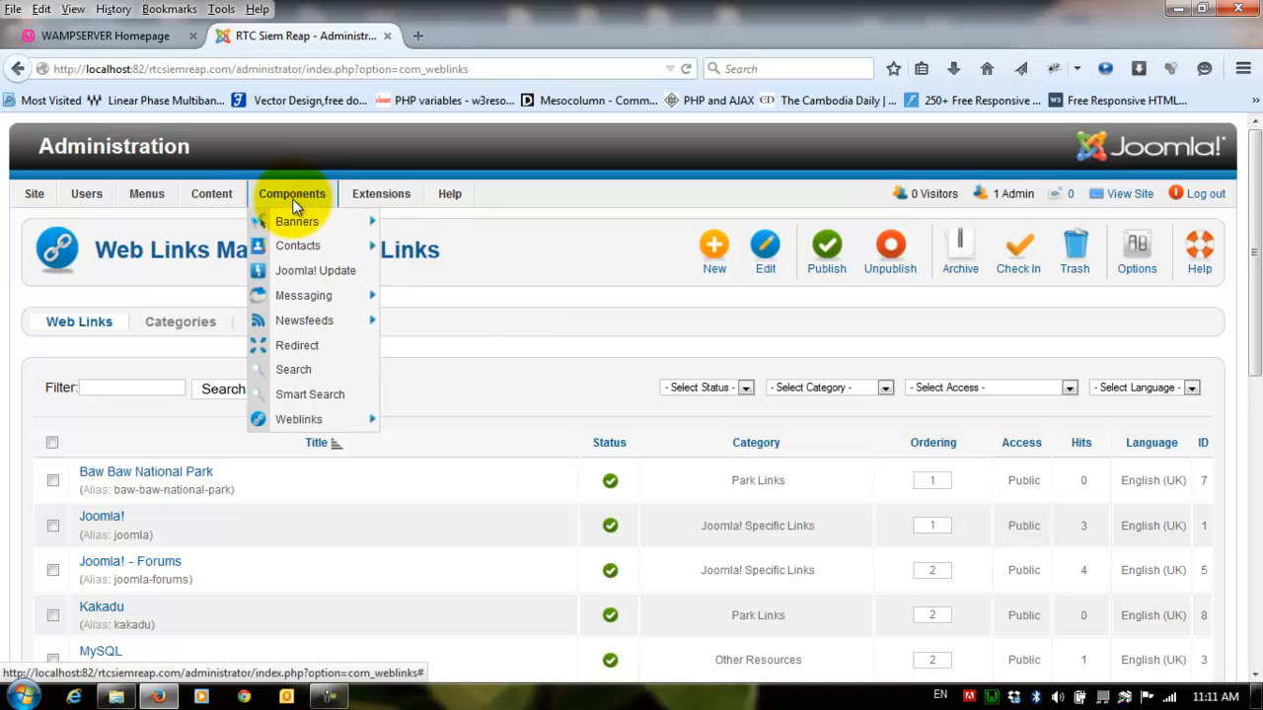
Look through the existing links in the Web Links manager
{"action": "mouse_move", "coordinate": [282, 420]}
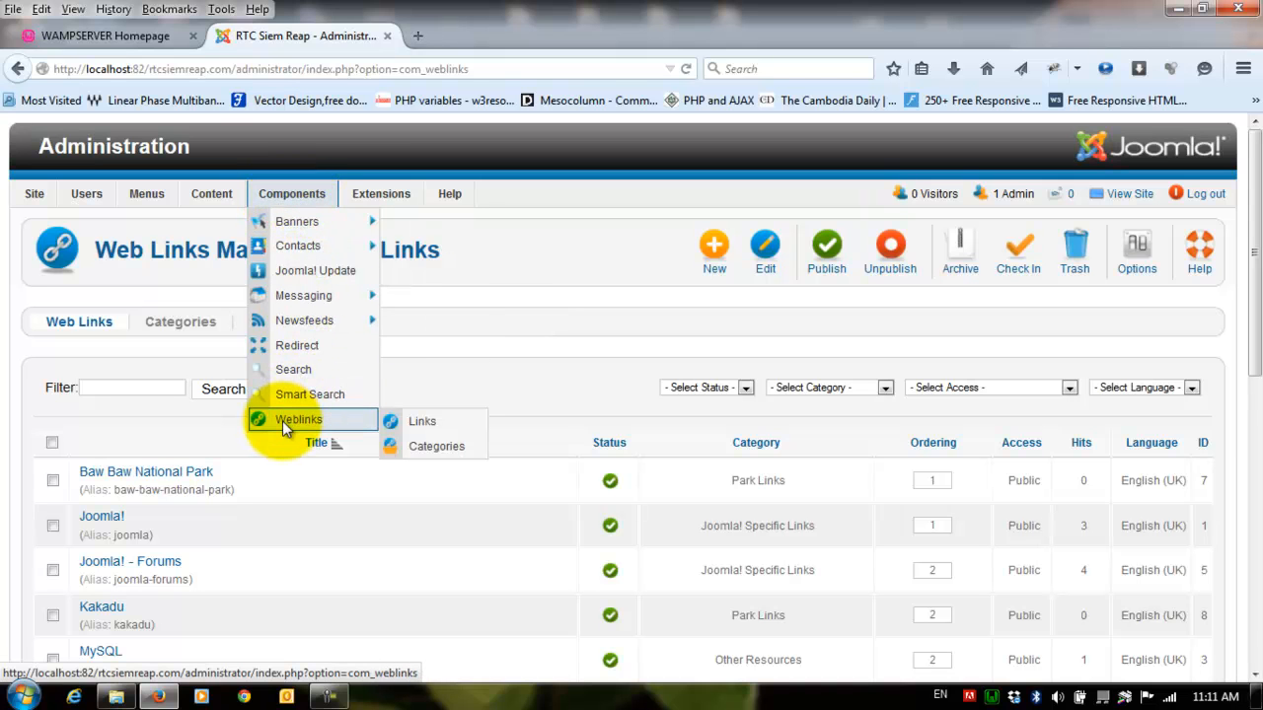
{"action": "left_click", "coordinate": [282, 420]}
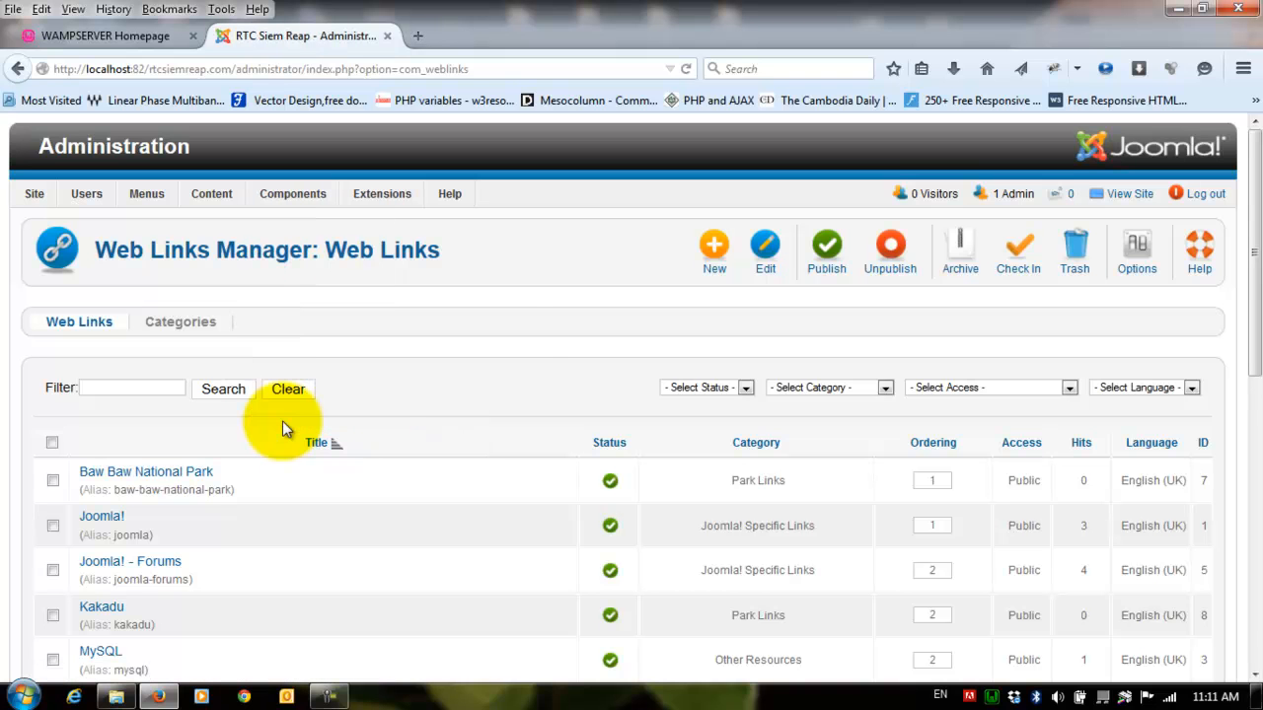
{"action": "scroll", "coordinate": [513, 344], "scroll_direction": "down", "scroll_amount": 4}
{"action": "scroll", "coordinate": [514, 344], "scroll_direction": "up", "scroll_amount": 4}
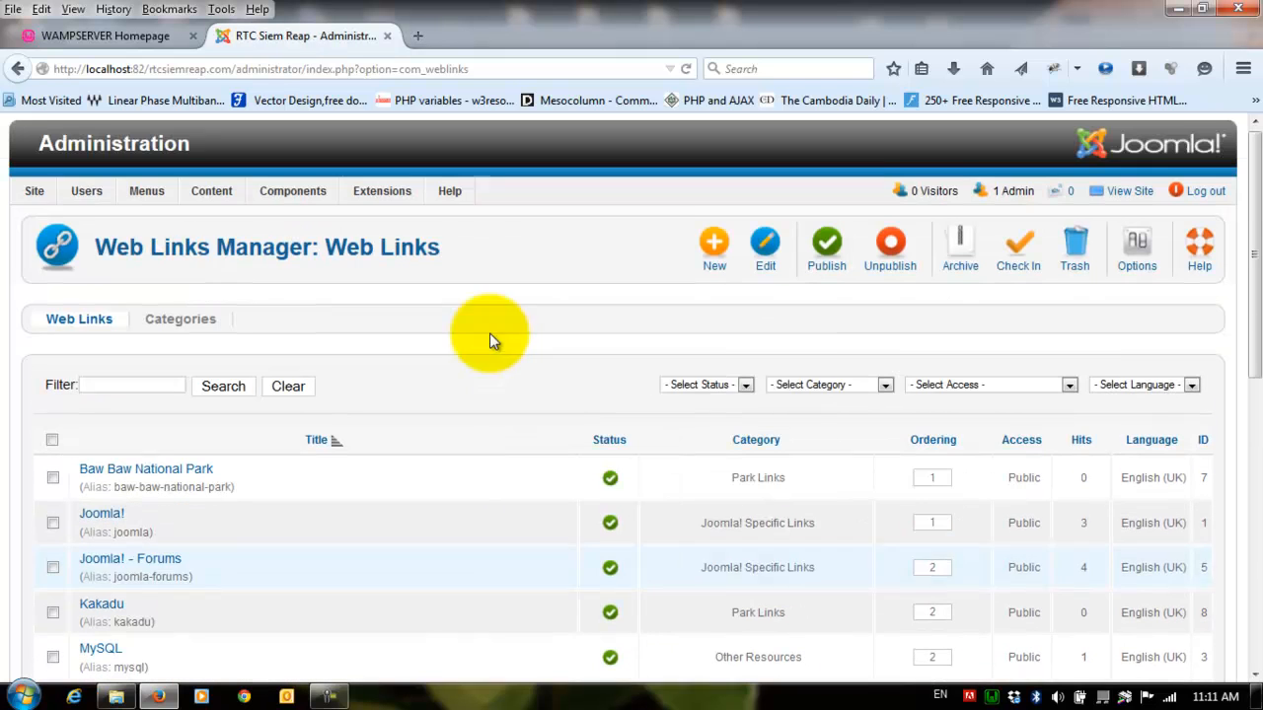
{"action": "scroll", "coordinate": [370, 484], "scroll_direction": "down", "scroll_amount": 4}
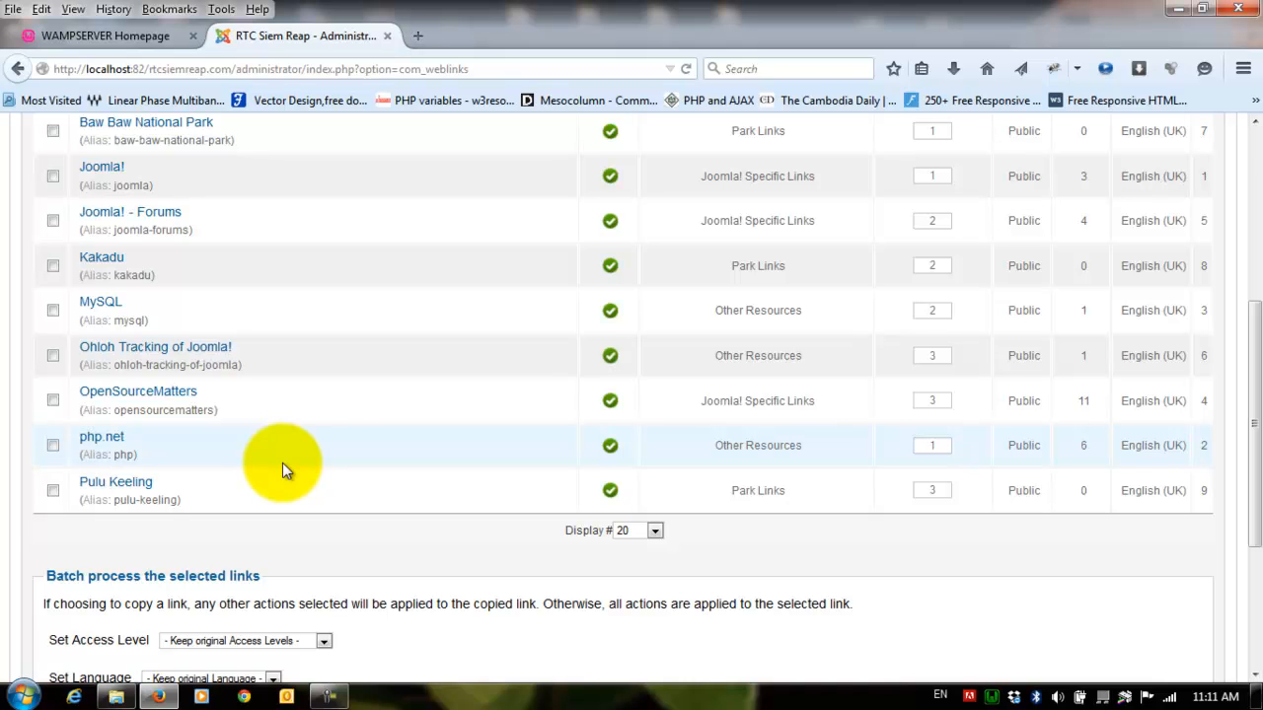
{"action": "scroll", "coordinate": [282, 462], "scroll_direction": "up", "scroll_amount": 4}
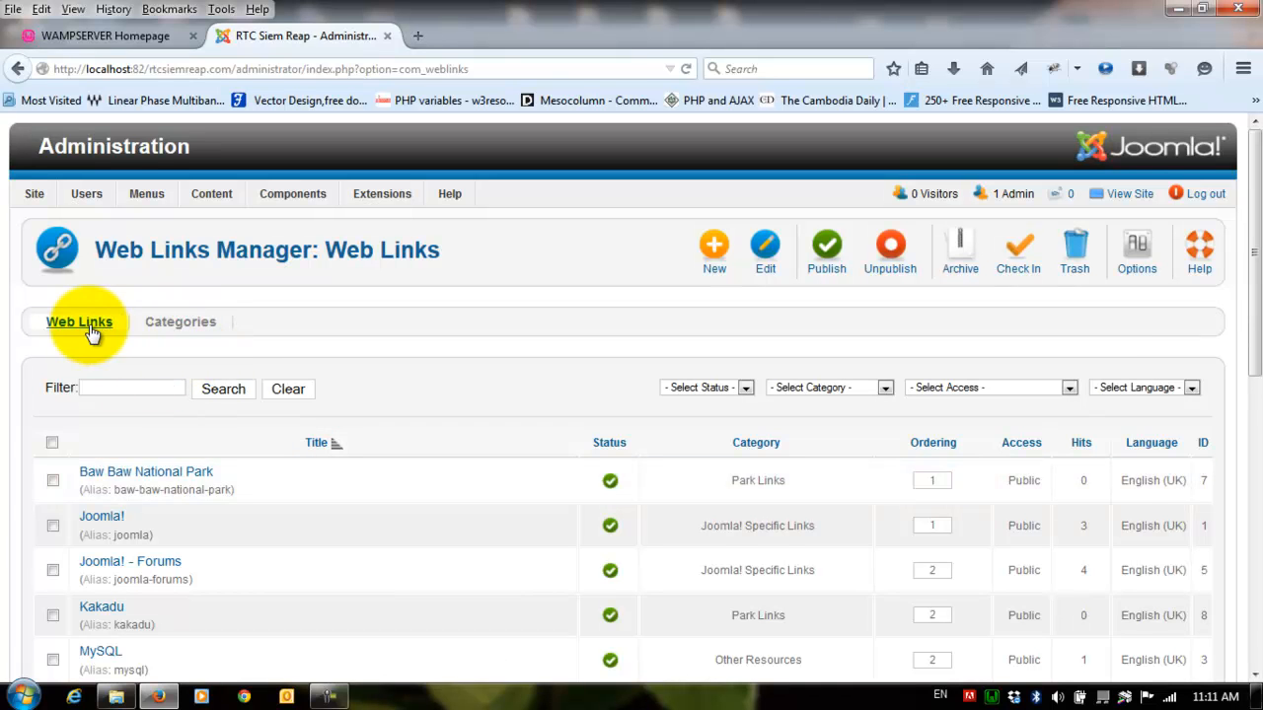
Open the weblinks category manager and look over the existing categories
{"action": "left_click", "coordinate": [202, 331]}
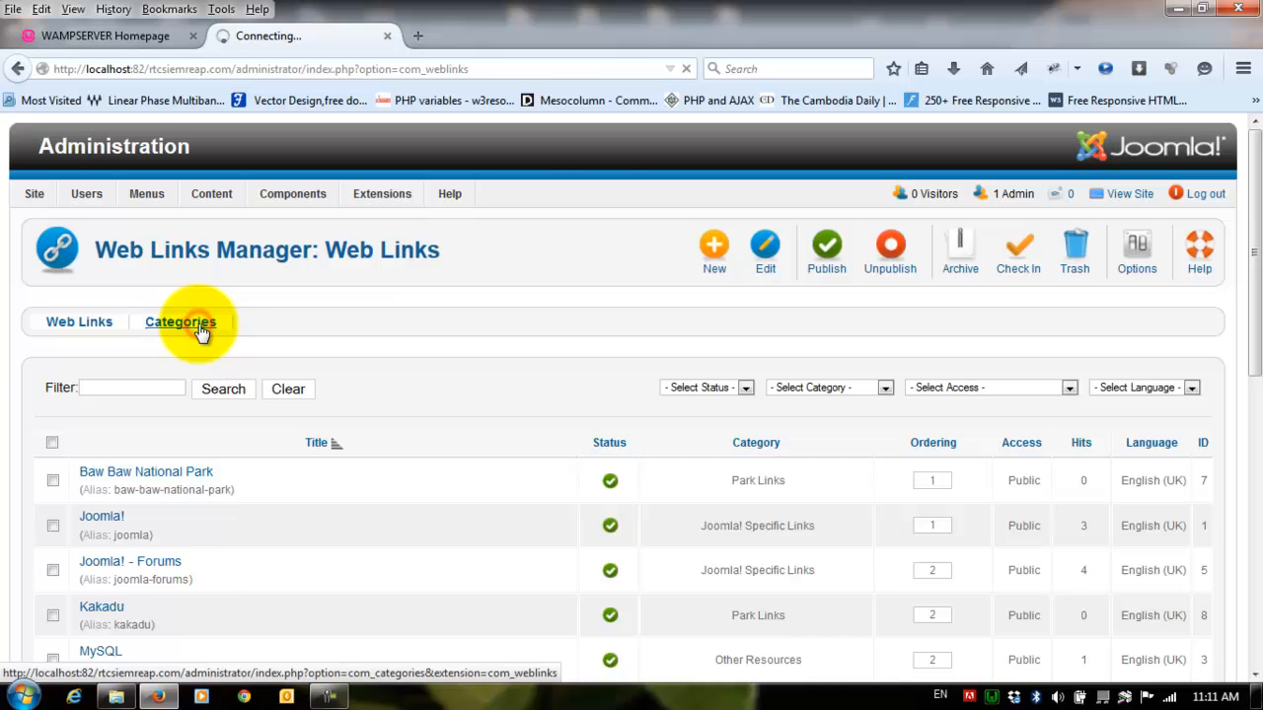
{"action": "left_click", "coordinate": [72, 324]}
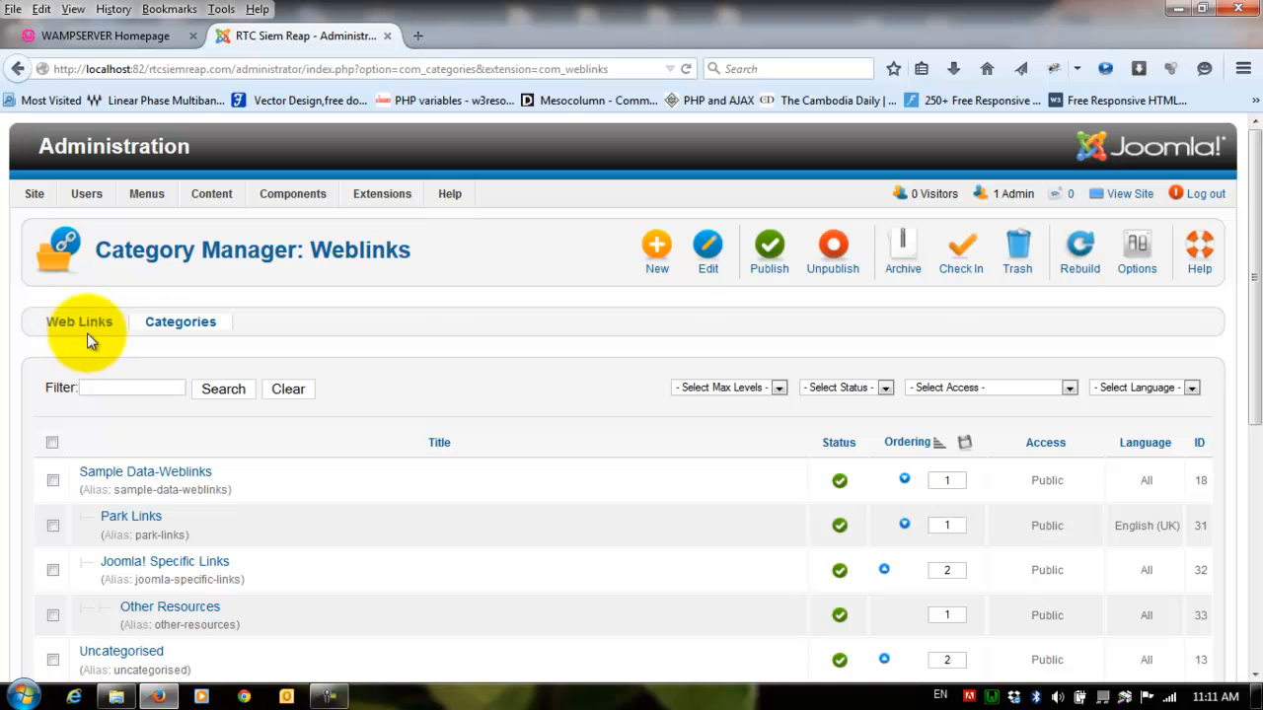
{"action": "scroll", "coordinate": [371, 409], "scroll_direction": "down", "scroll_amount": 5}
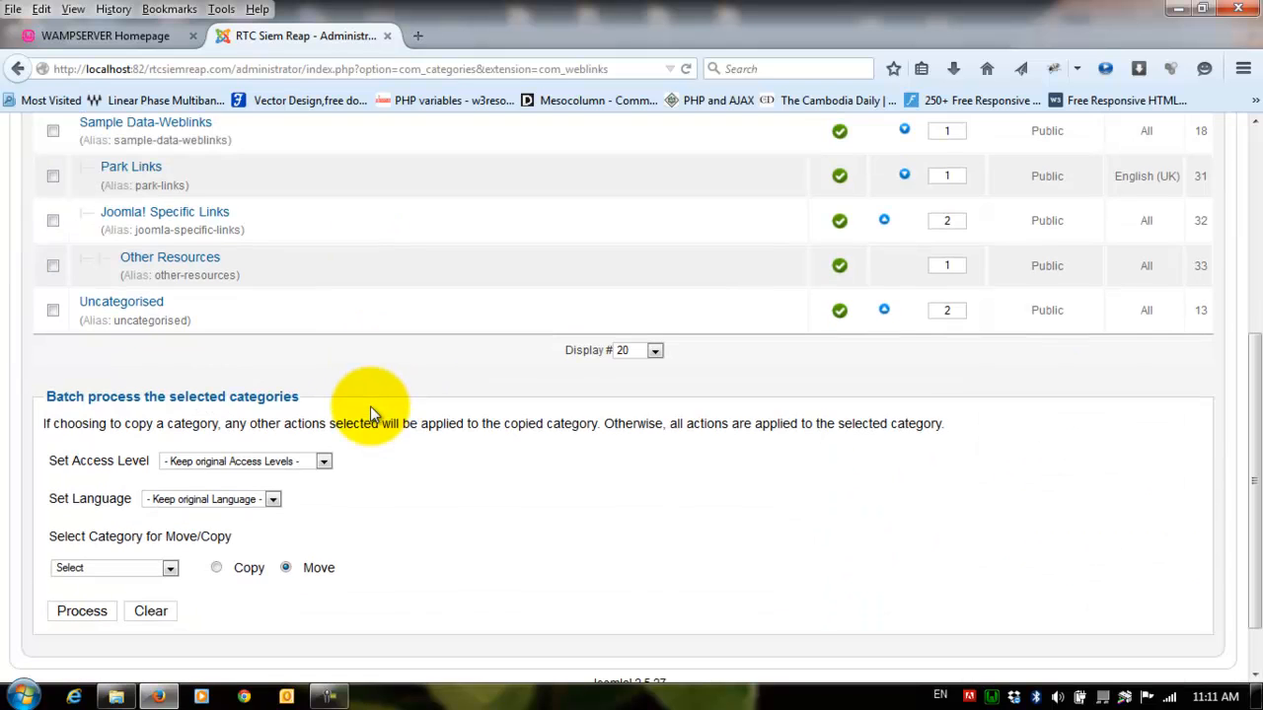
{"action": "scroll", "coordinate": [372, 407], "scroll_direction": "up", "scroll_amount": 3}
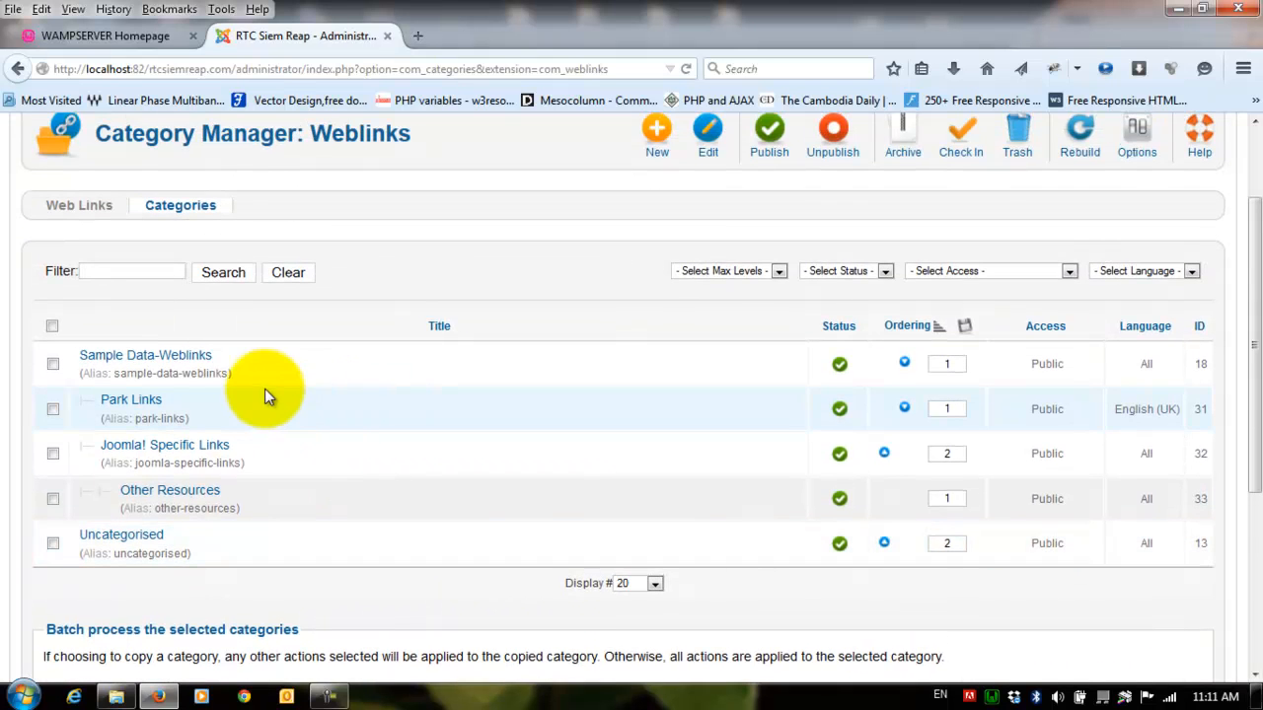
{"action": "scroll", "coordinate": [481, 345], "scroll_direction": "up", "scroll_amount": 2}
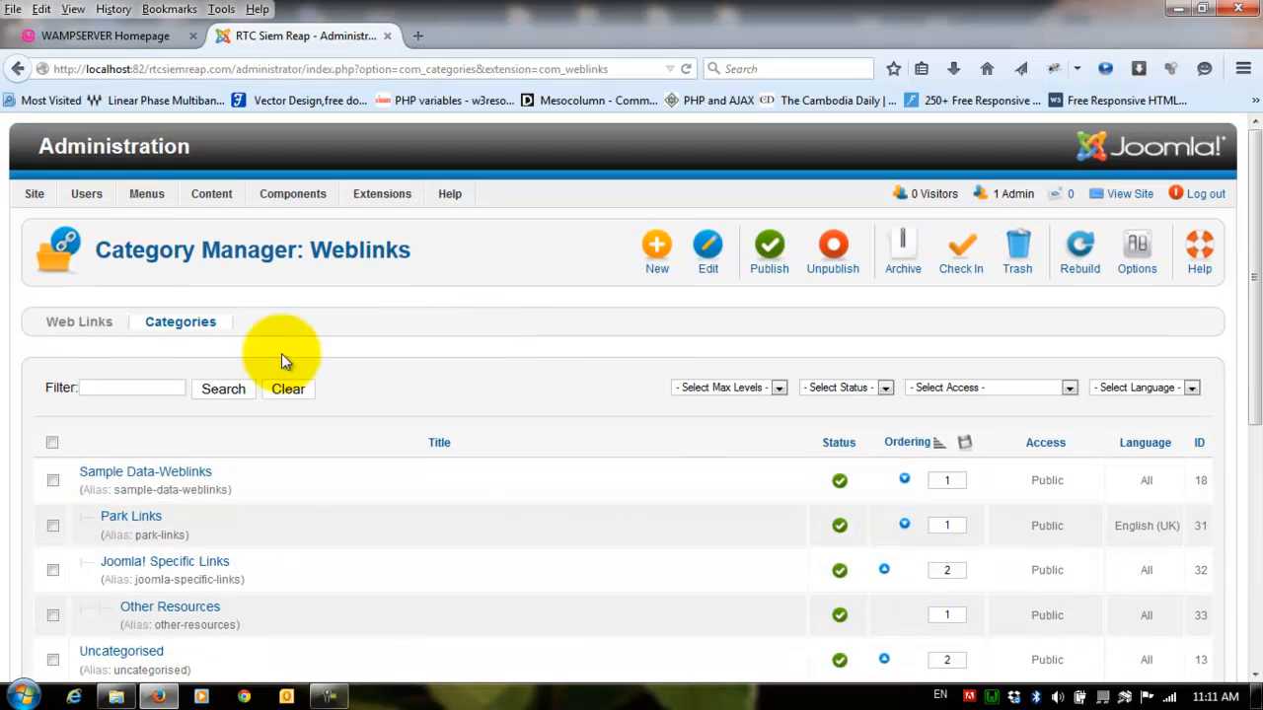
Start a new weblinks category and title it "News Weblinks"
{"action": "left_click", "coordinate": [657, 257]}
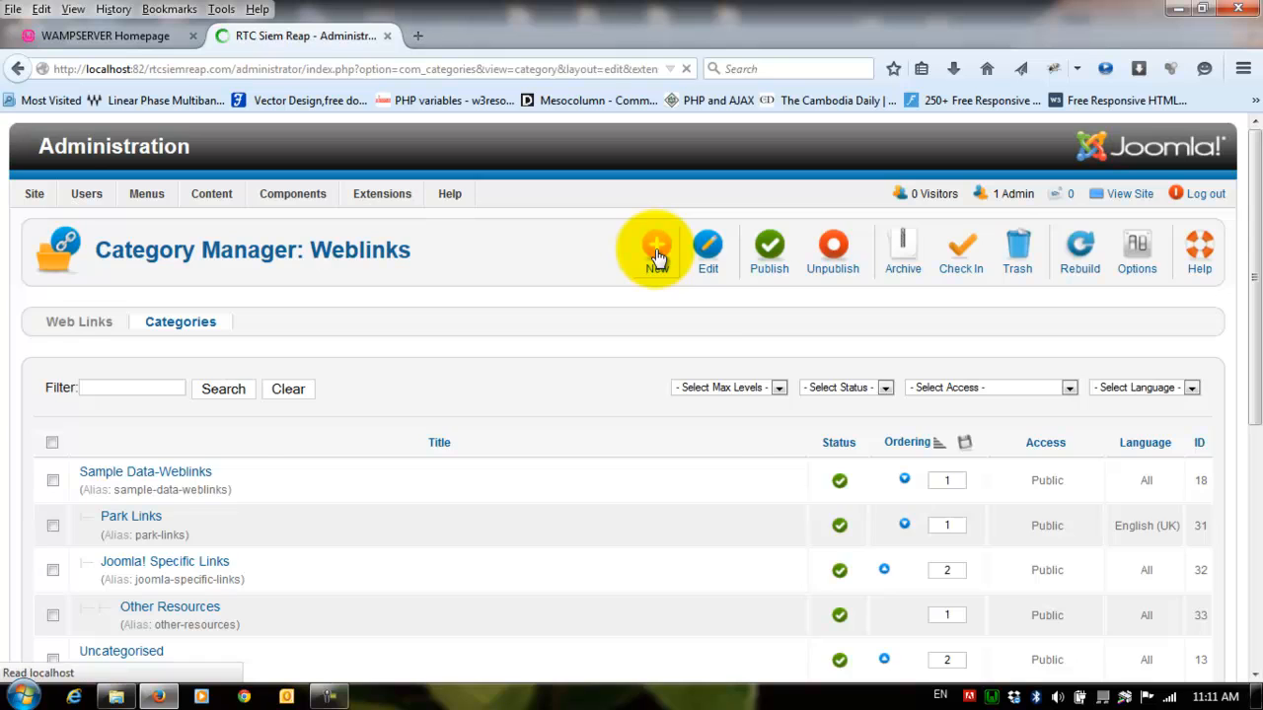
{"action": "left_click", "coordinate": [312, 365]}
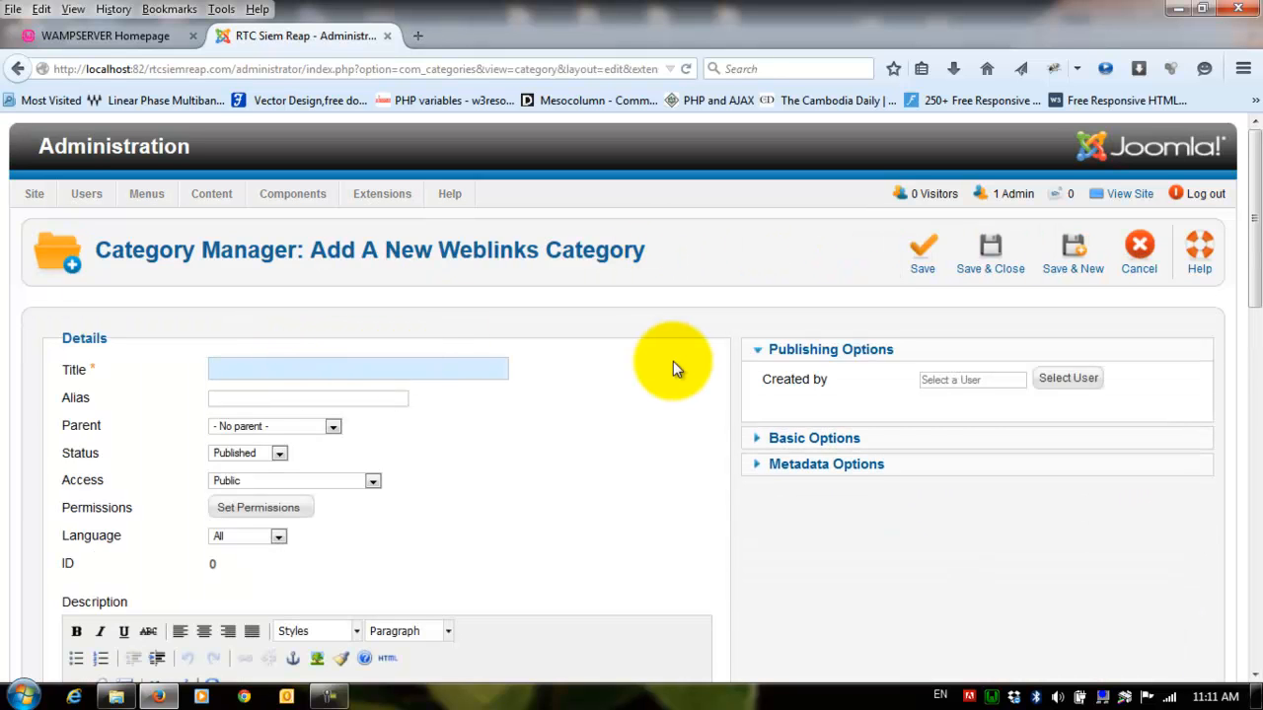
{"action": "type", "text": "News"}
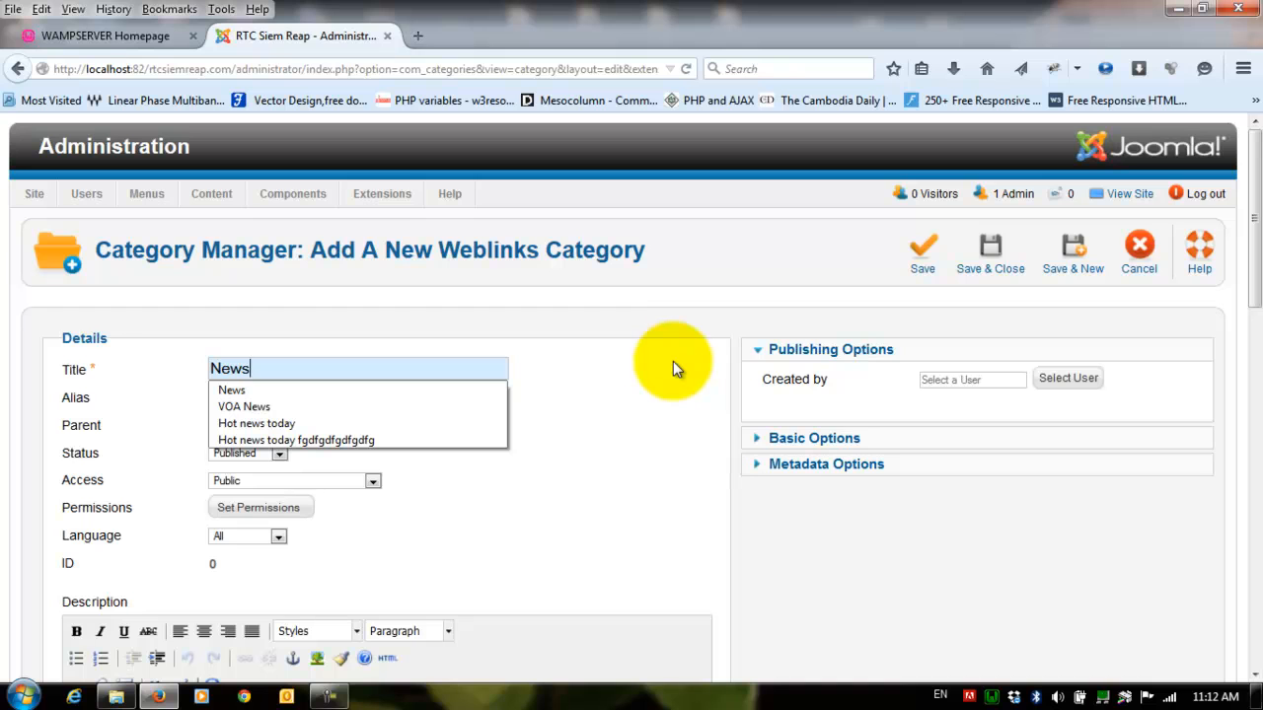
{"action": "type", "text": "Weblinks"}
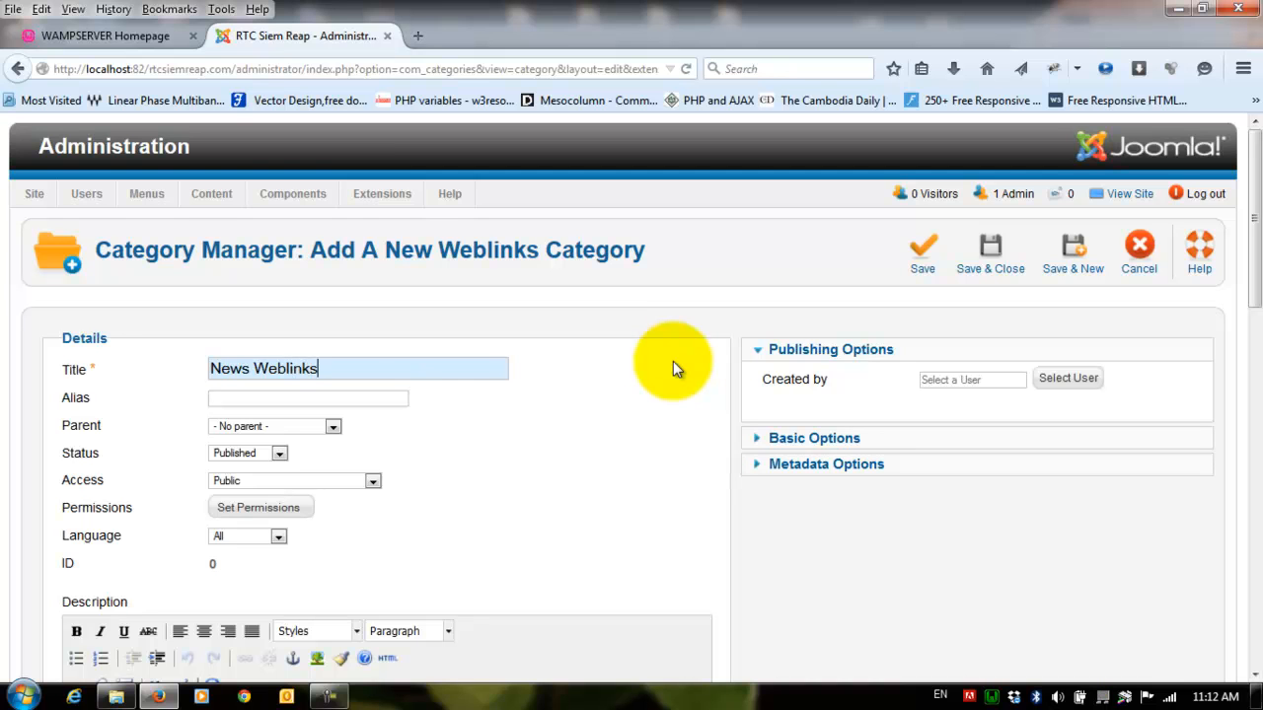
{"action": "left_click_drag", "start_coordinate": [339, 368], "coordinate": [171, 370]}
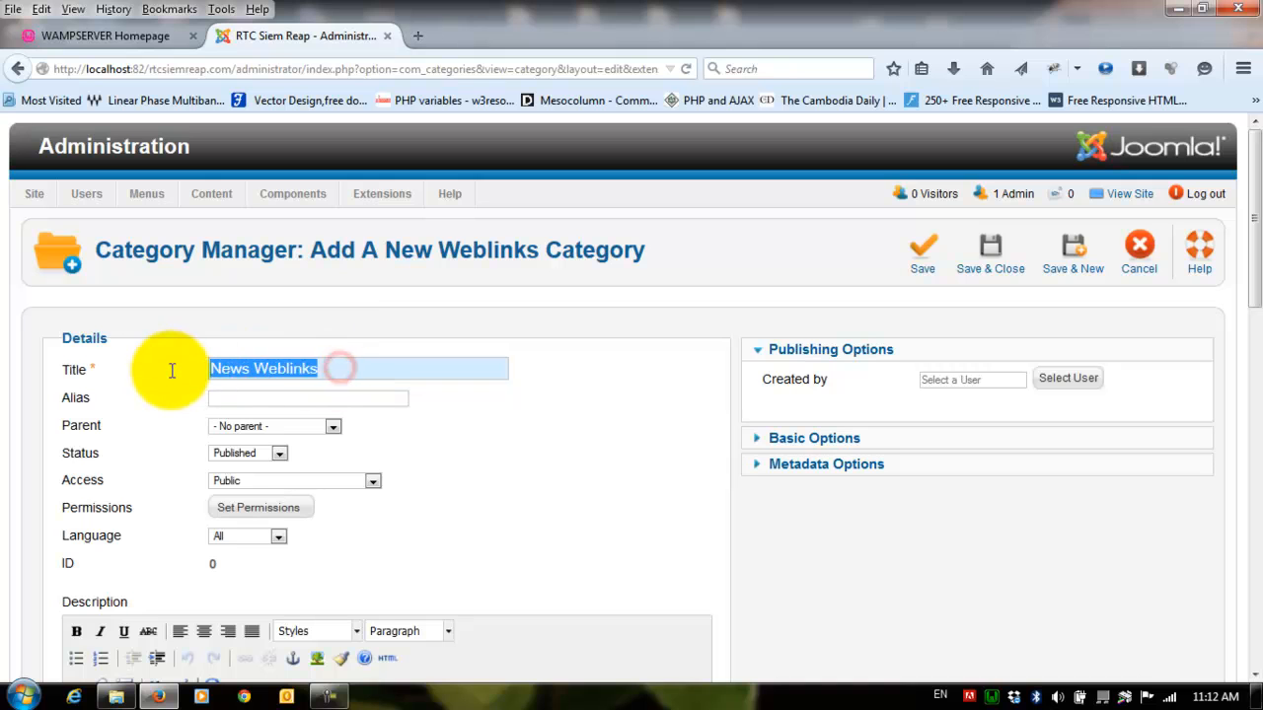
{"action": "left_click", "coordinate": [332, 369]}
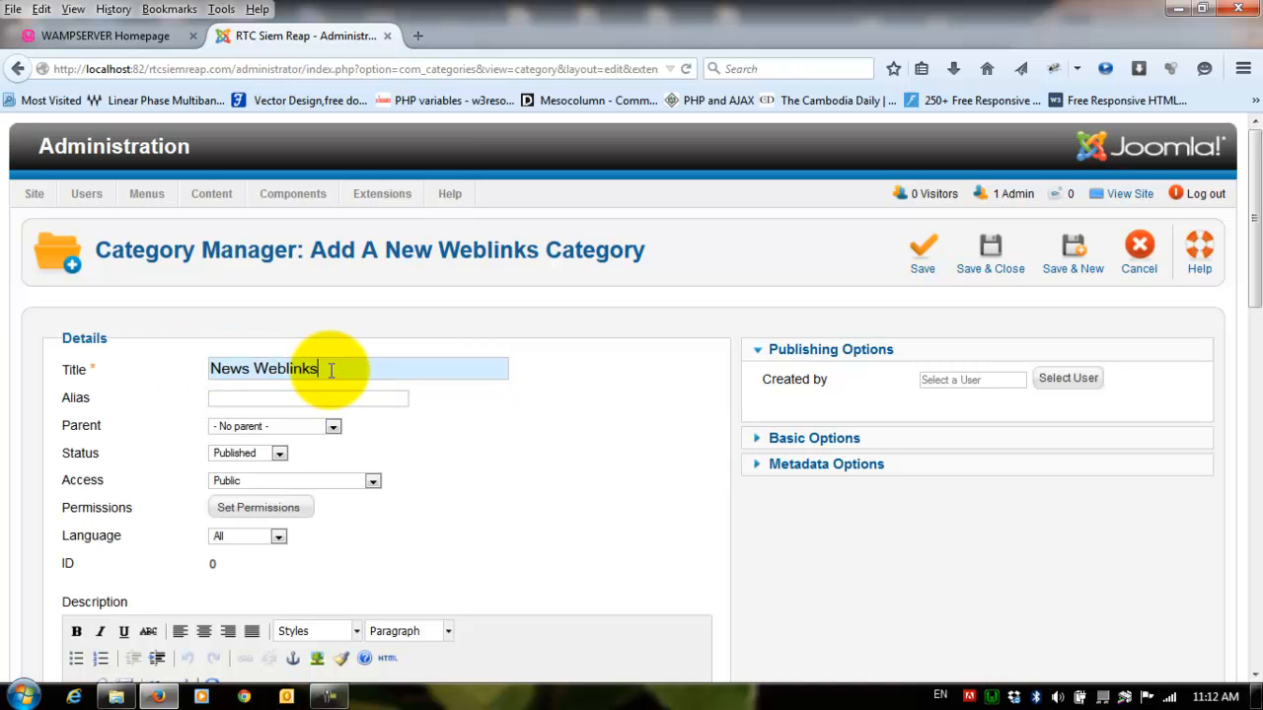
{"action": "left_click_drag", "start_coordinate": [252, 369], "coordinate": [182, 370]}
{"action": "left_click", "coordinate": [253, 369]}
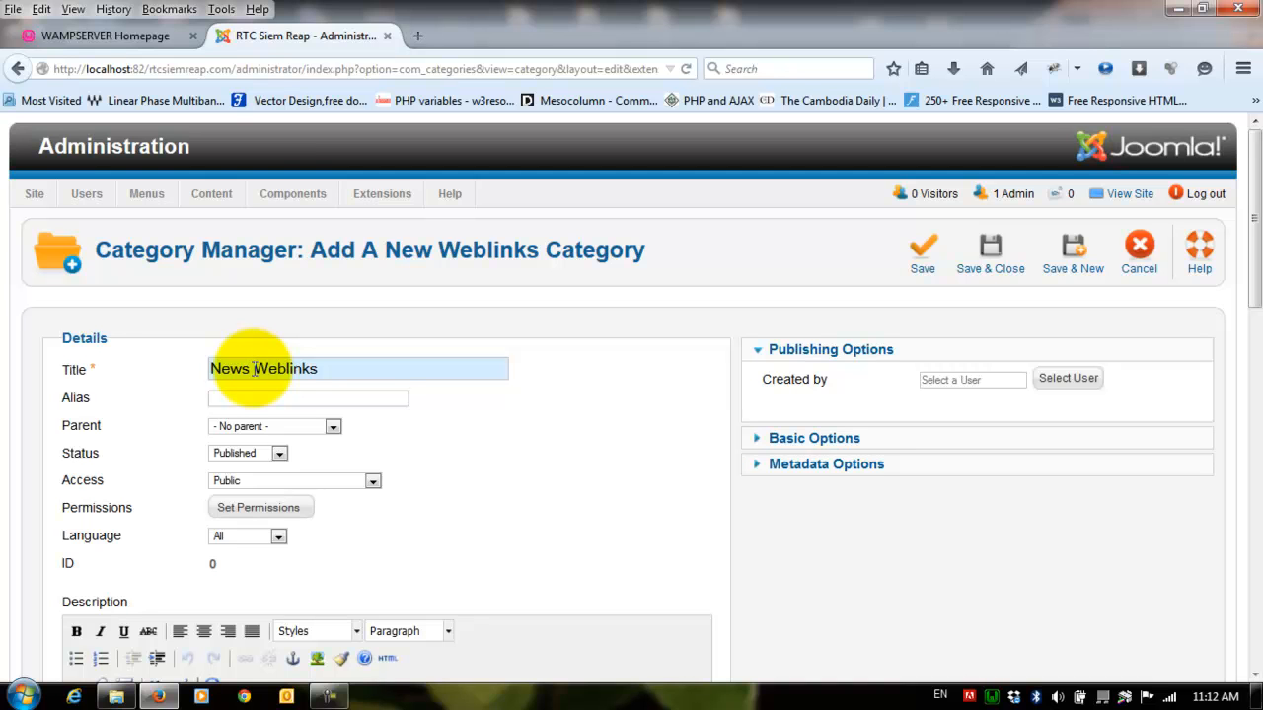
{"action": "left_click_drag", "start_coordinate": [253, 368], "coordinate": [171, 366]}
{"action": "left_click", "coordinate": [248, 368]}
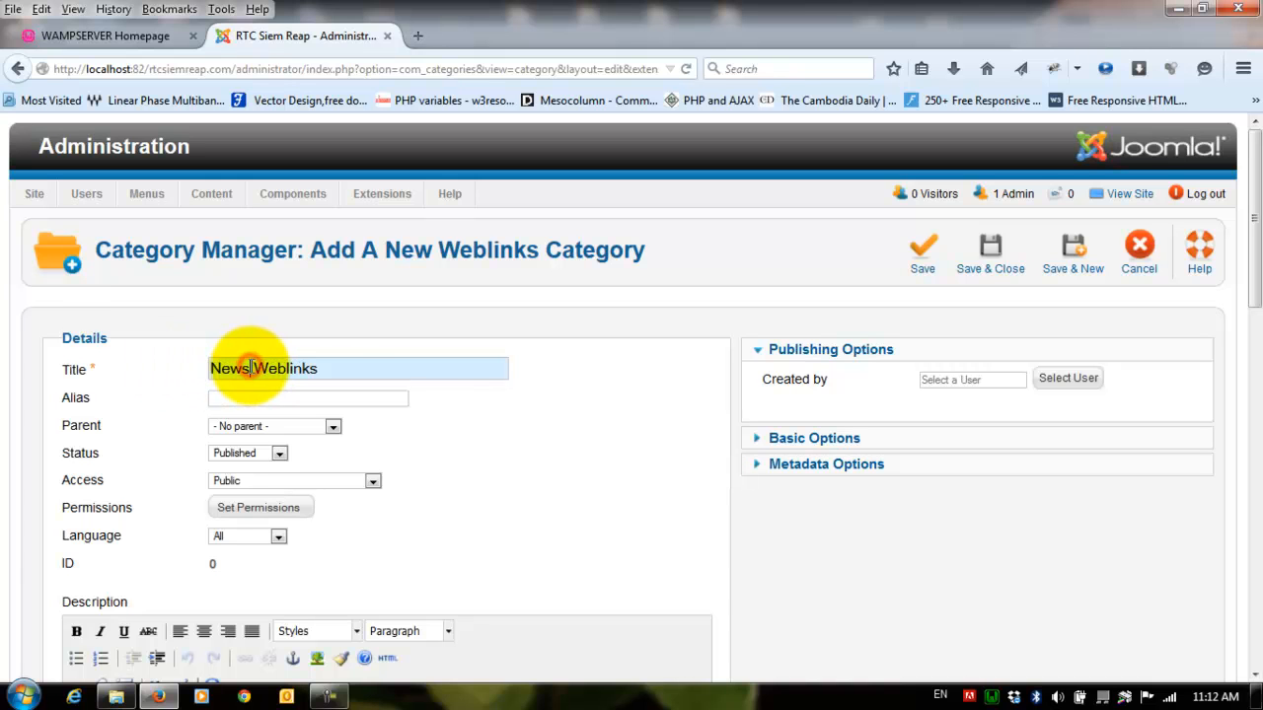
{"action": "left_click_drag", "start_coordinate": [323, 367], "coordinate": [189, 366]}
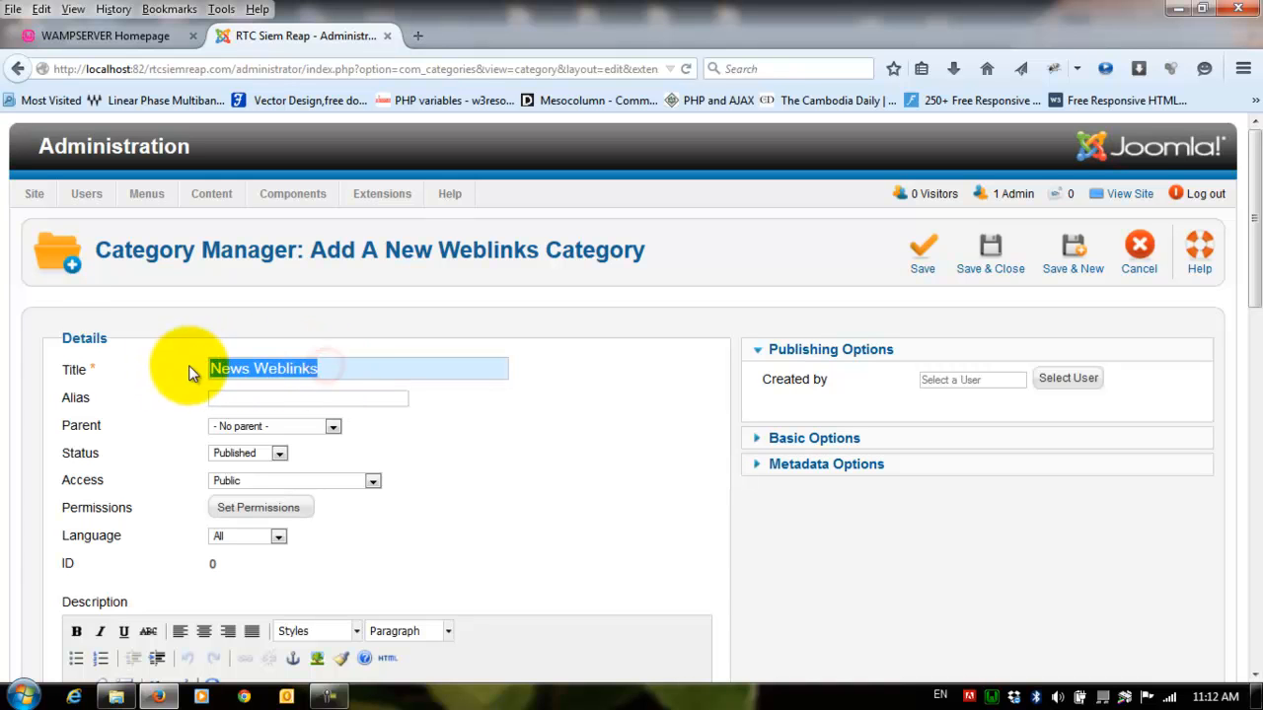
{"action": "left_click", "coordinate": [342, 366]}
Save and close the News Weblinks category, and check for it in the category list
{"action": "left_click", "coordinate": [994, 264]}
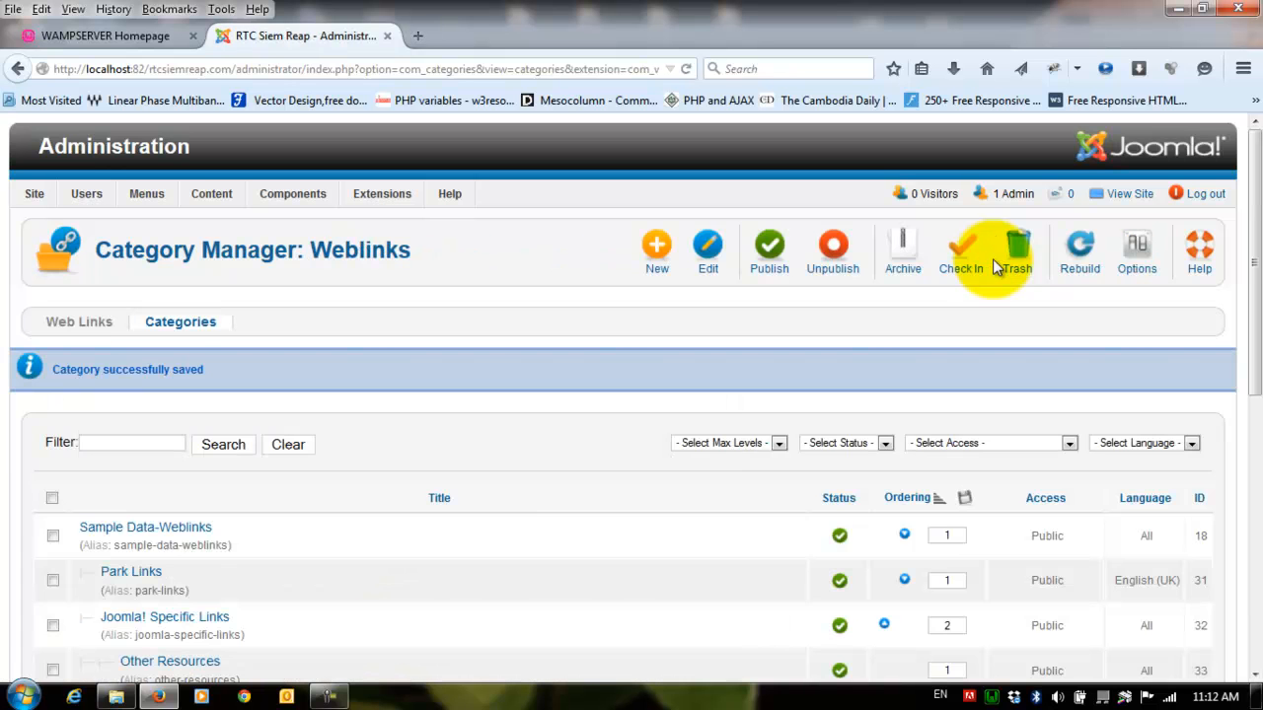
{"action": "scroll", "coordinate": [404, 536], "scroll_direction": "down", "scroll_amount": 4}
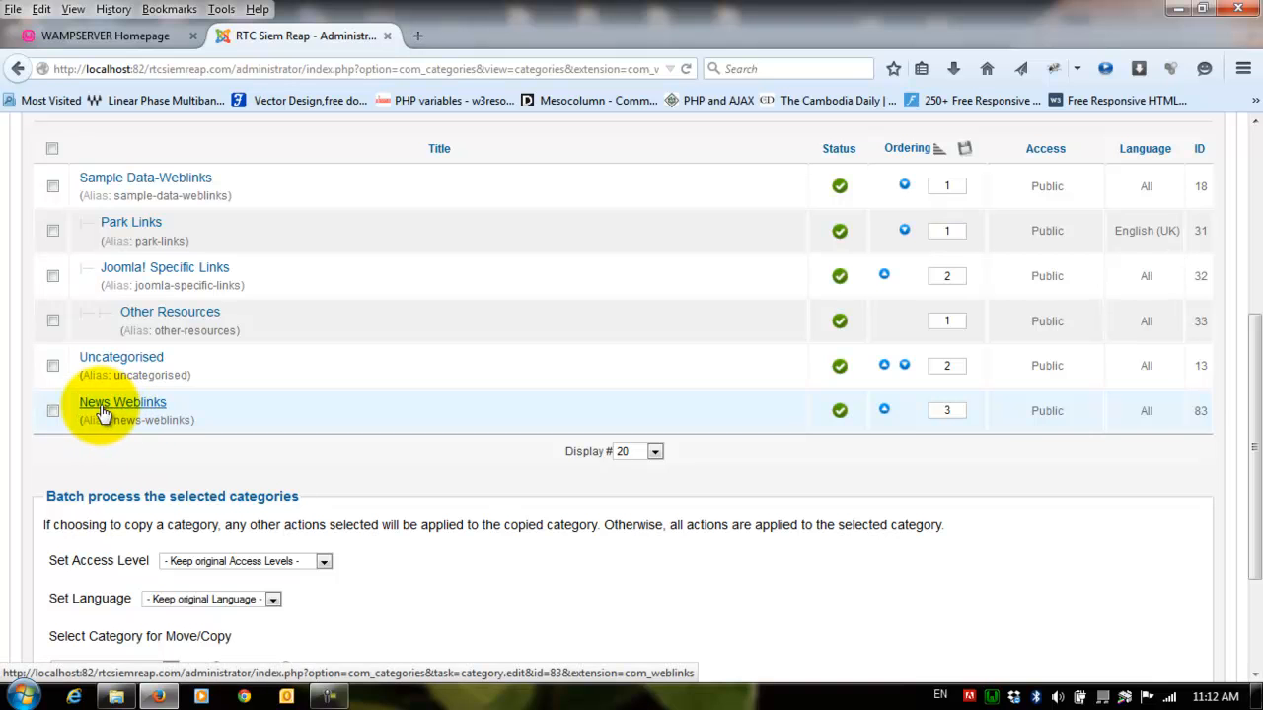
{"action": "scroll", "coordinate": [108, 409], "scroll_direction": "up", "scroll_amount": 4}
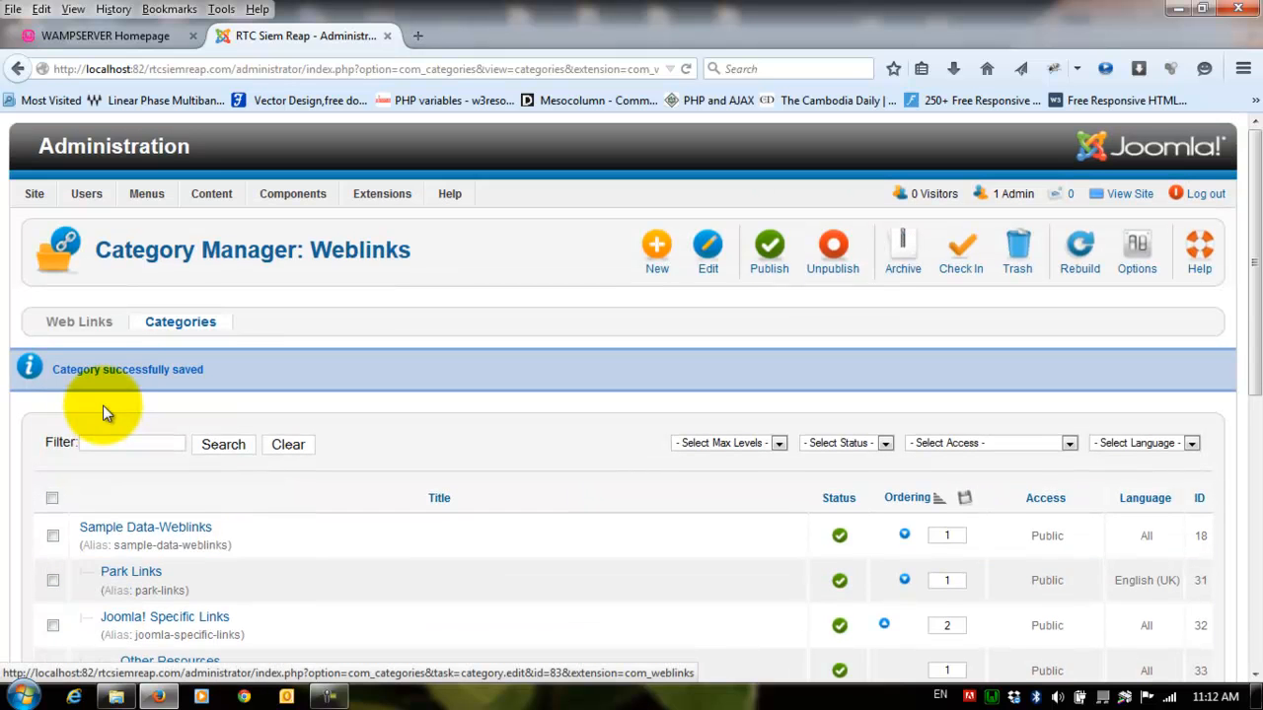
Go back to the web links list and start a new web link titled "VOA News"
{"action": "left_click", "coordinate": [75, 331]}
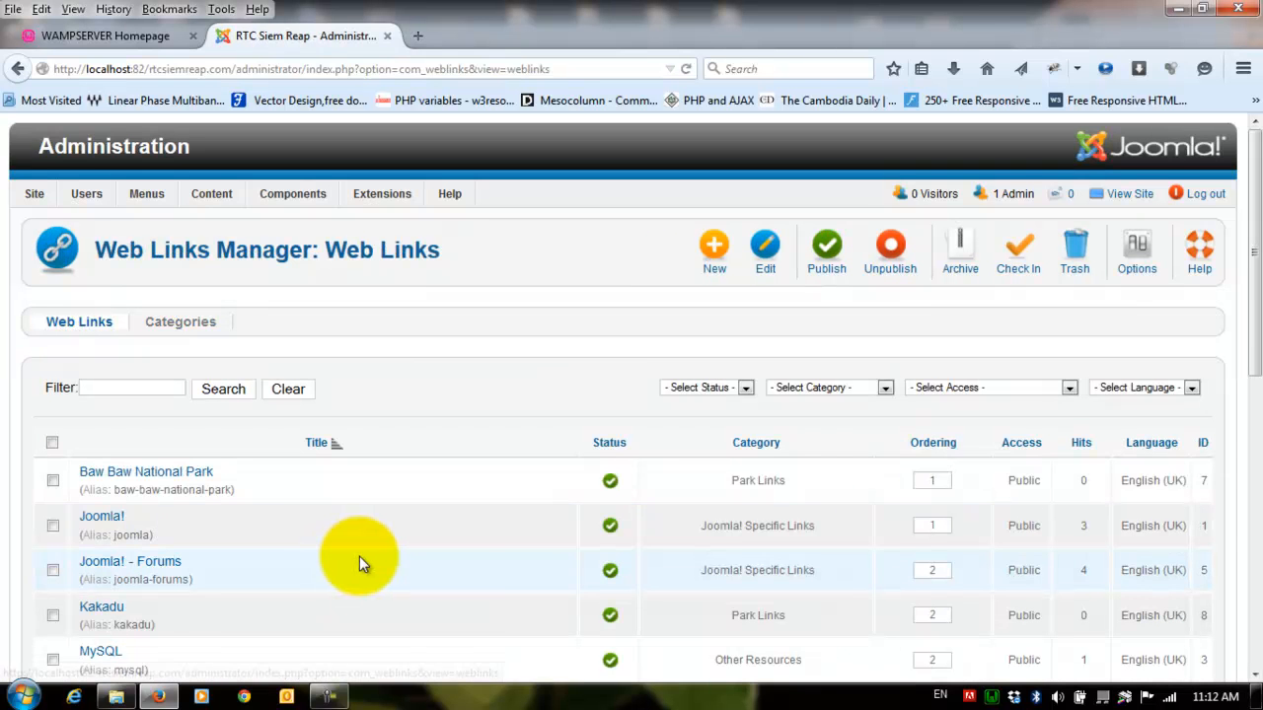
{"action": "scroll", "coordinate": [363, 558], "scroll_direction": "down", "scroll_amount": 2}
{"action": "scroll", "coordinate": [363, 557], "scroll_direction": "up", "scroll_amount": 2}
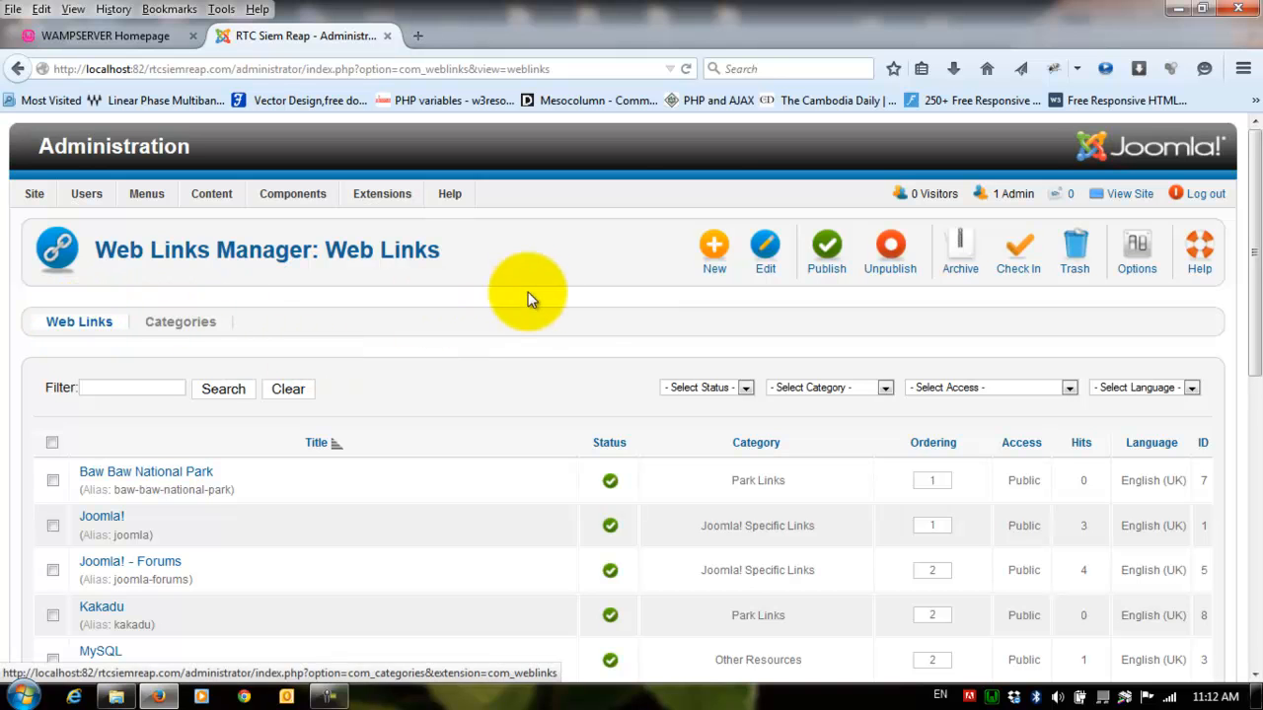
{"action": "left_click", "coordinate": [713, 255]}
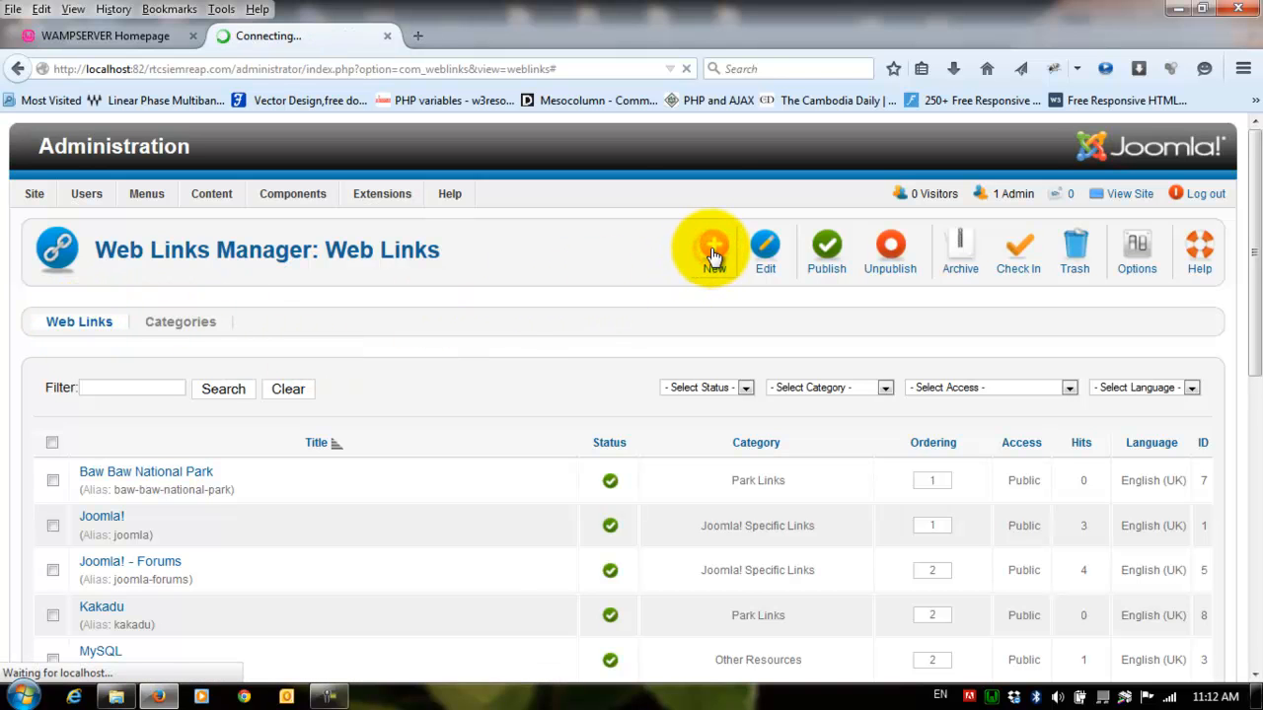
{"action": "left_click", "coordinate": [375, 369]}
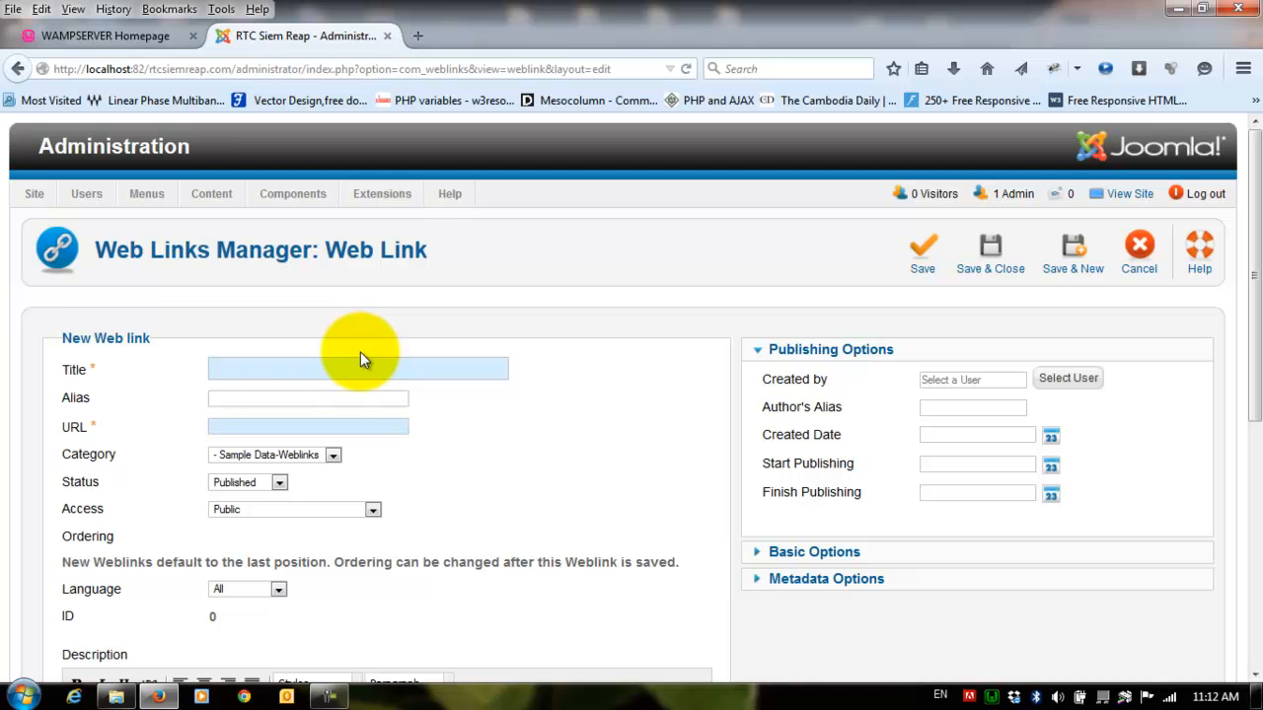
{"action": "type", "text": "V"}
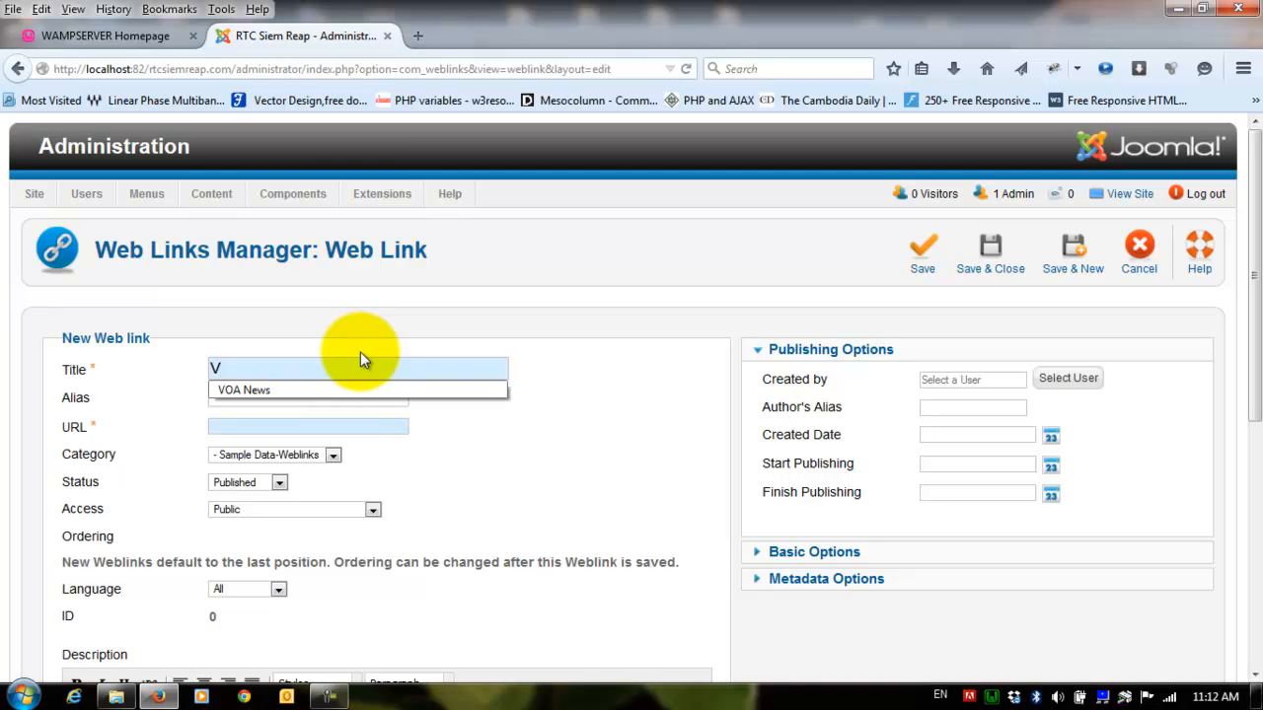
{"action": "key", "text": "Down"}
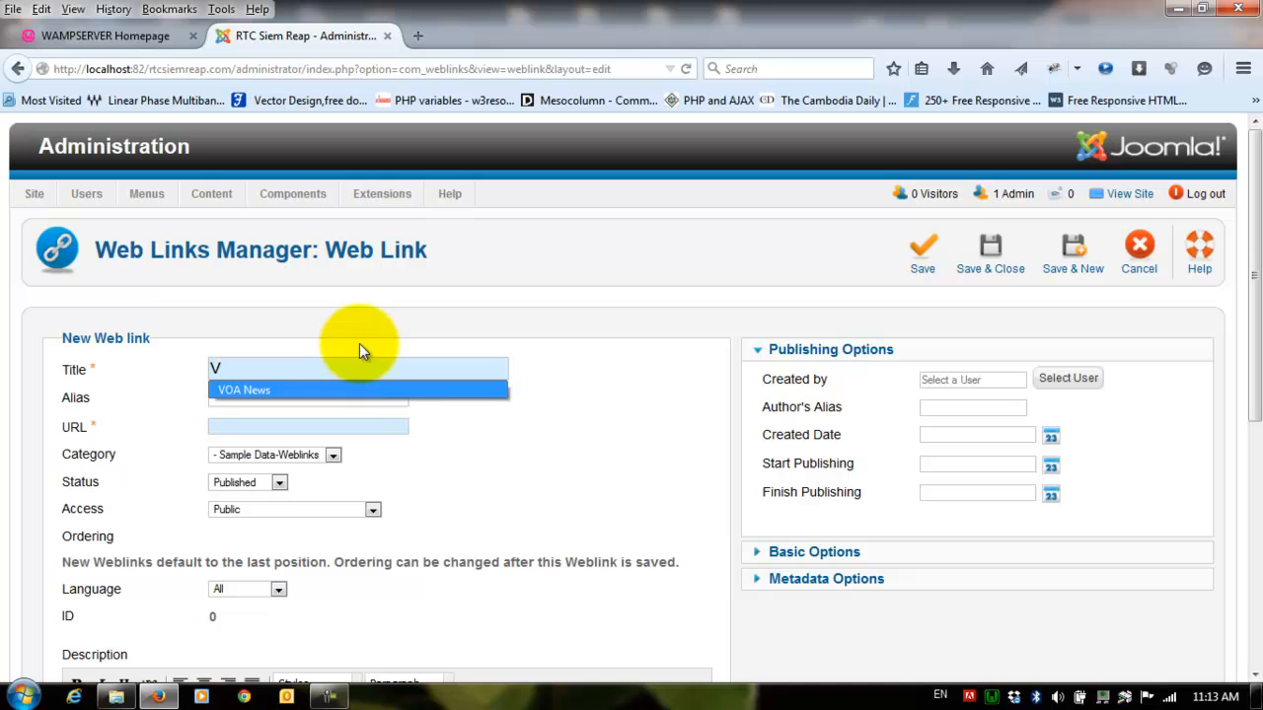
{"action": "key", "text": "Tab"}
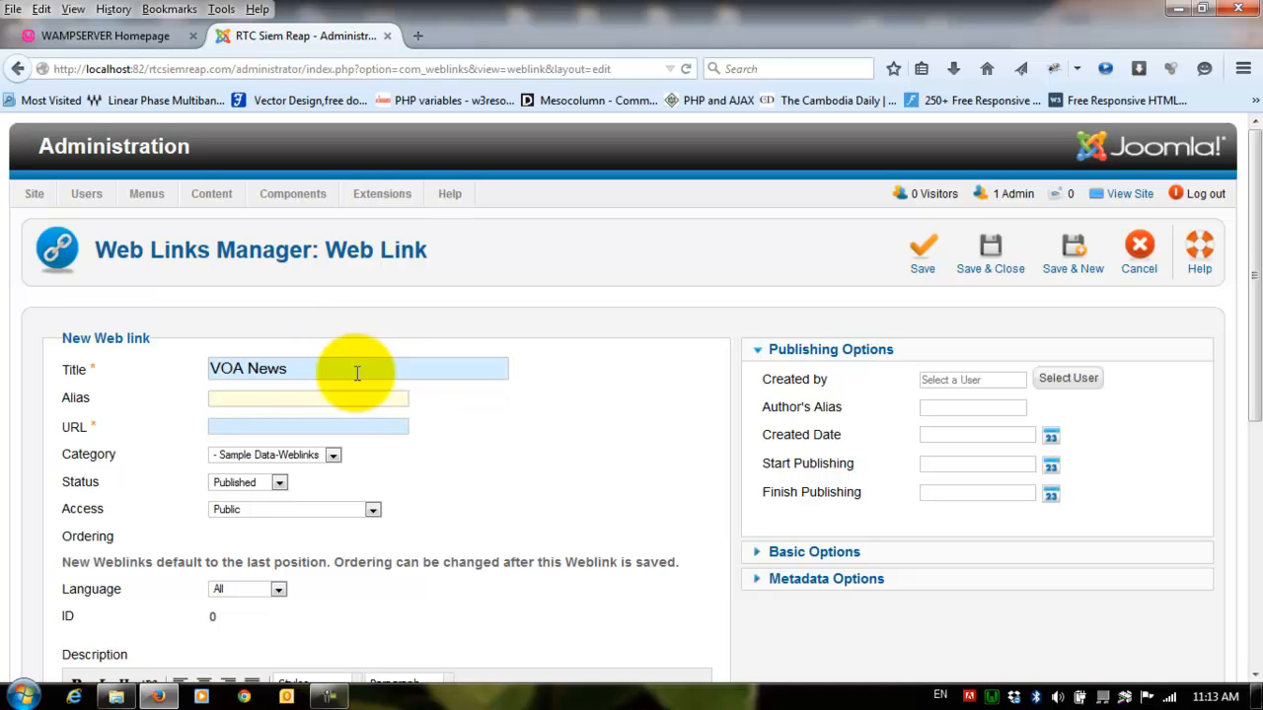
Load voanews.org in a new browser tab to get the address for the web link's URL
{"action": "left_click", "coordinate": [74, 431]}
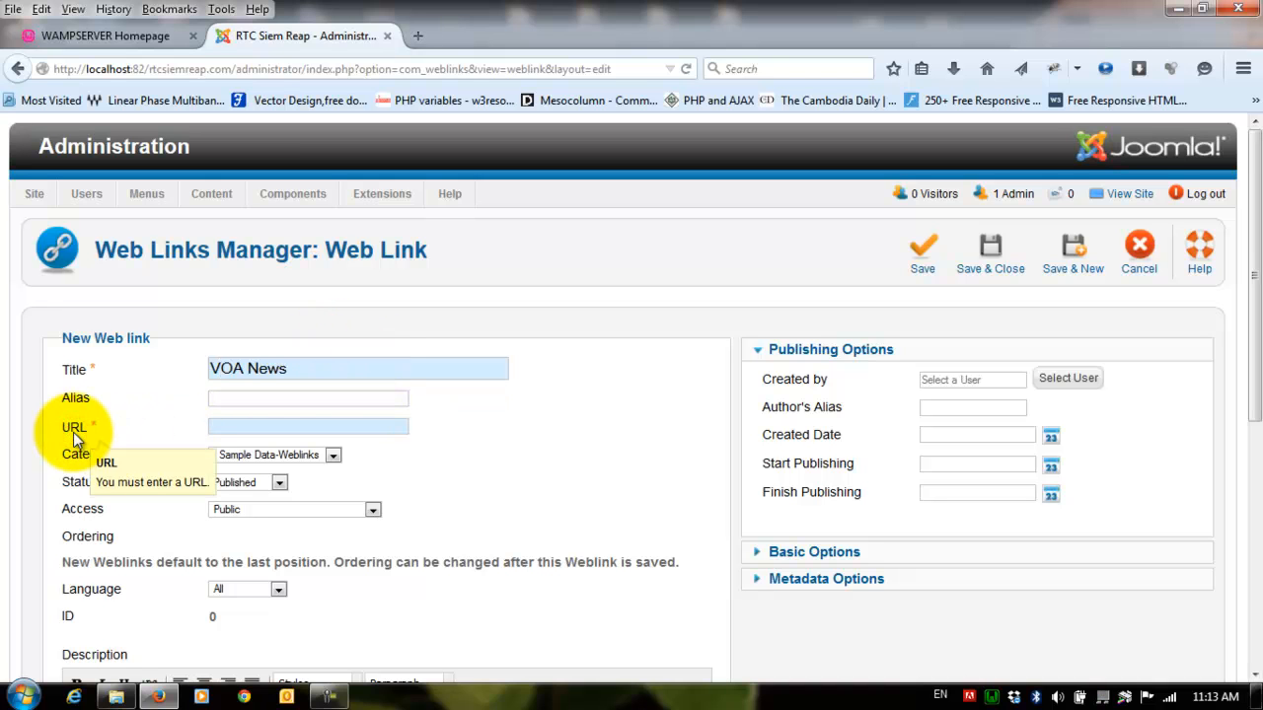
{"action": "left_click", "coordinate": [249, 427]}
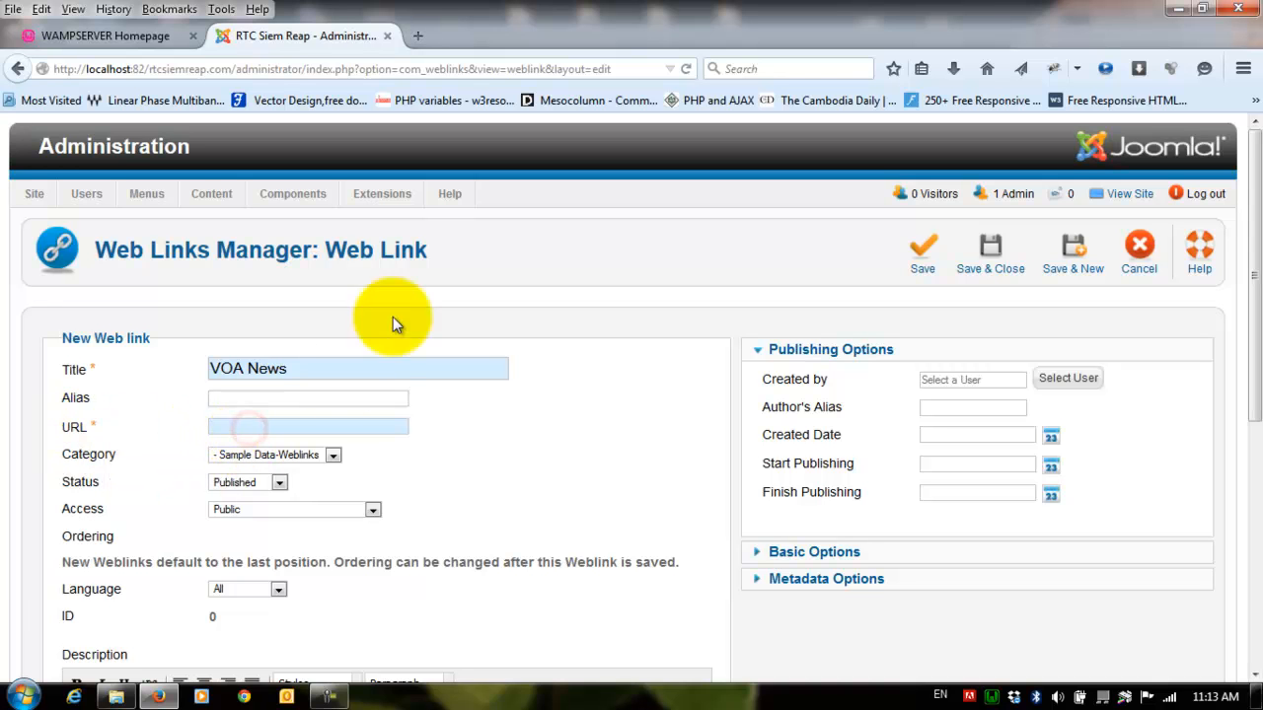
{"action": "left_click", "coordinate": [418, 37]}
{"action": "left_click", "coordinate": [484, 69]}
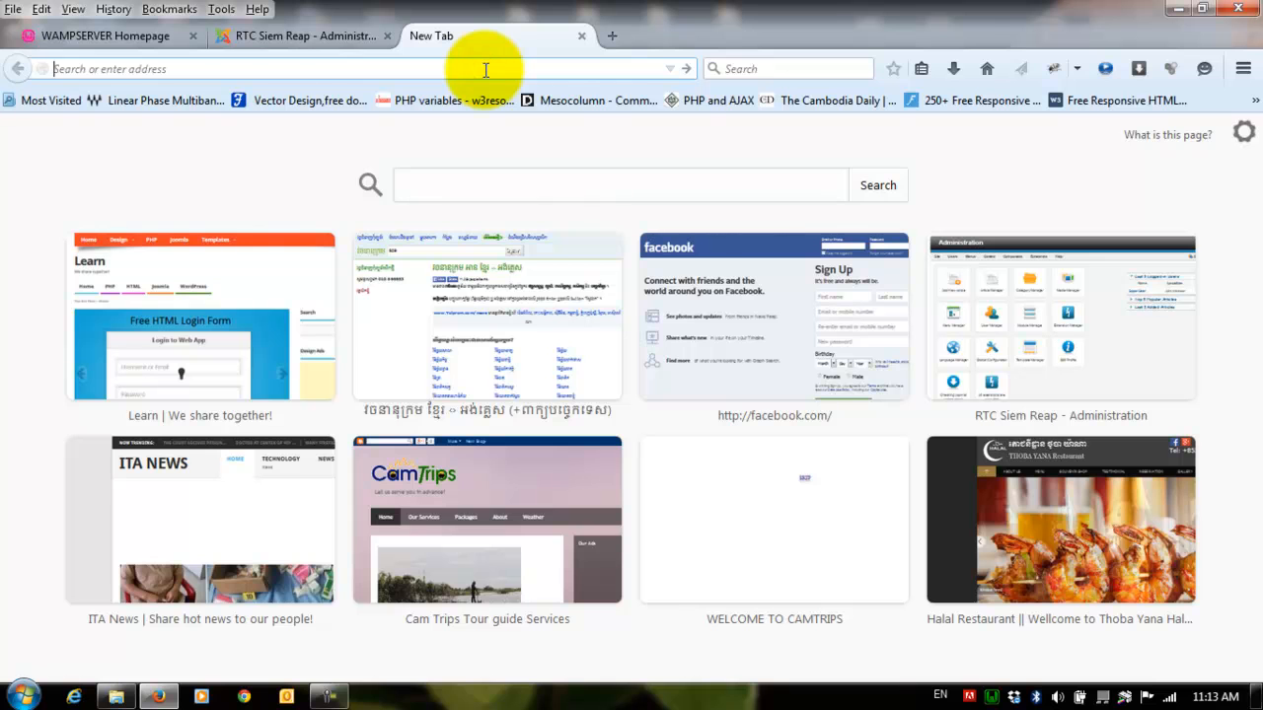
{"action": "type", "text": "voanews.org/"}
{"action": "key", "text": "Return"}
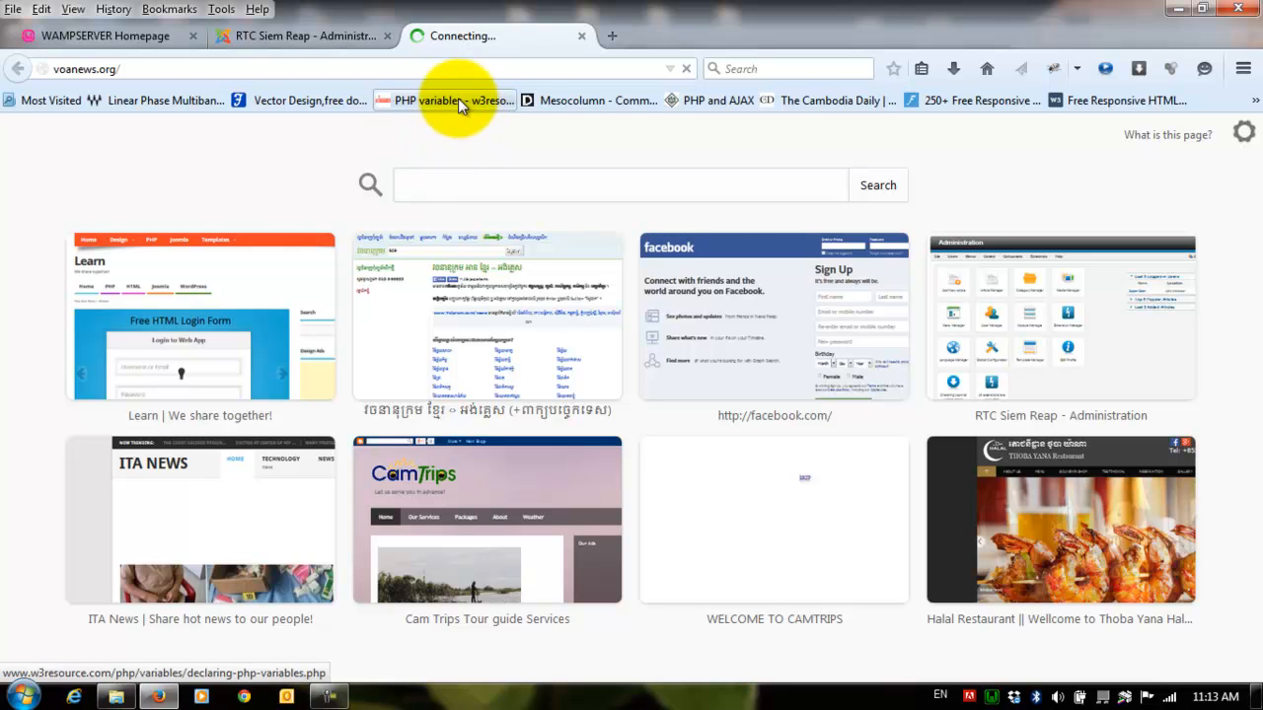
{"action": "left_click", "coordinate": [301, 37]}
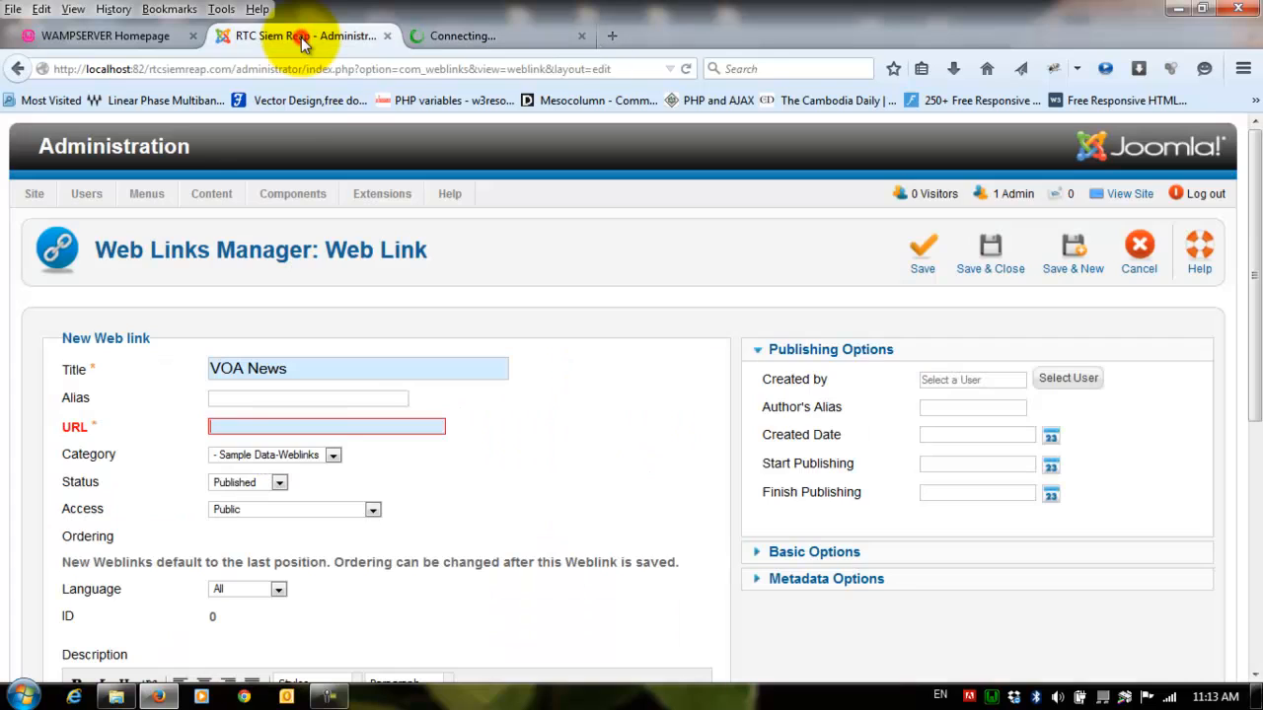
{"action": "left_click", "coordinate": [304, 426]}
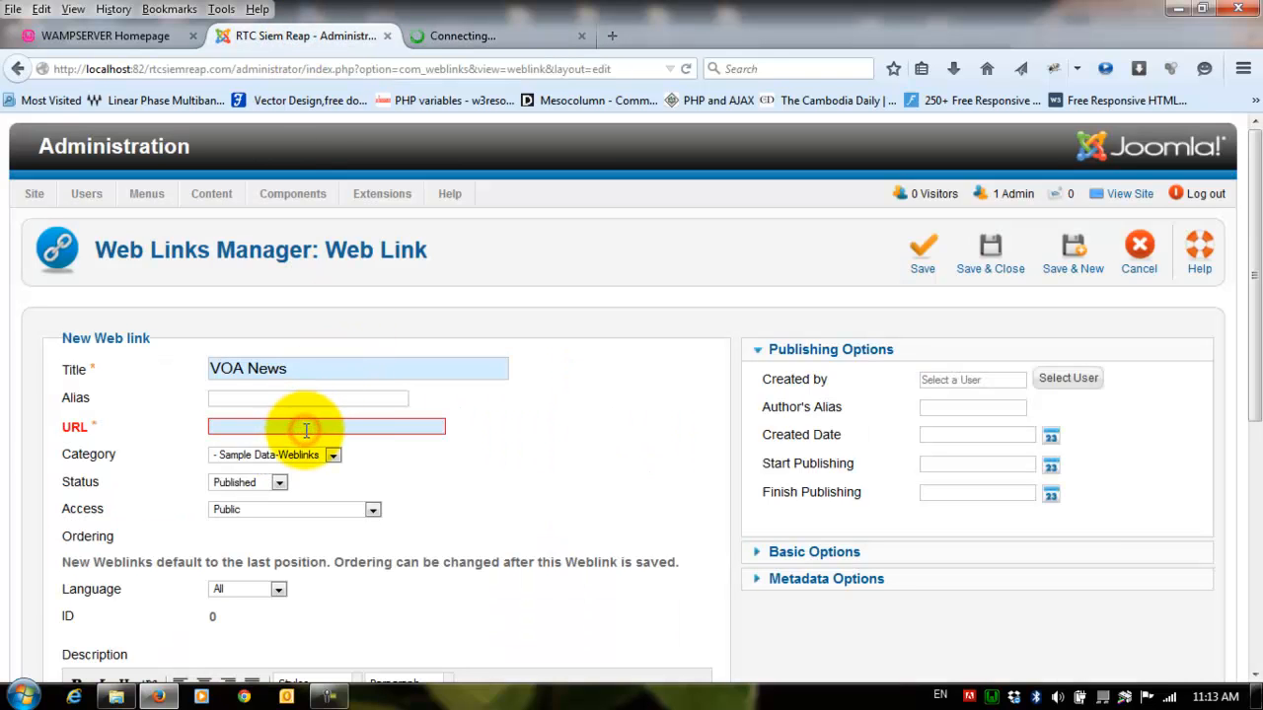
{"action": "type", "text": "www."}
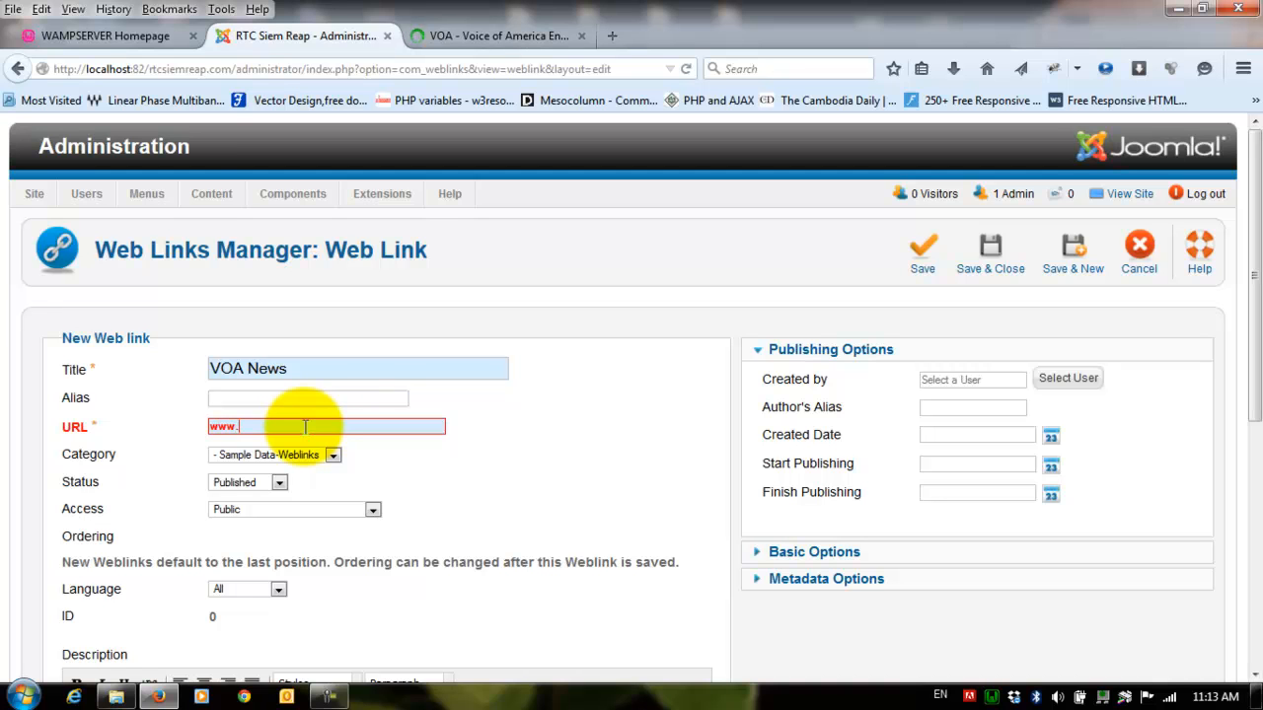
{"action": "type", "text": "khmer.voanews"}
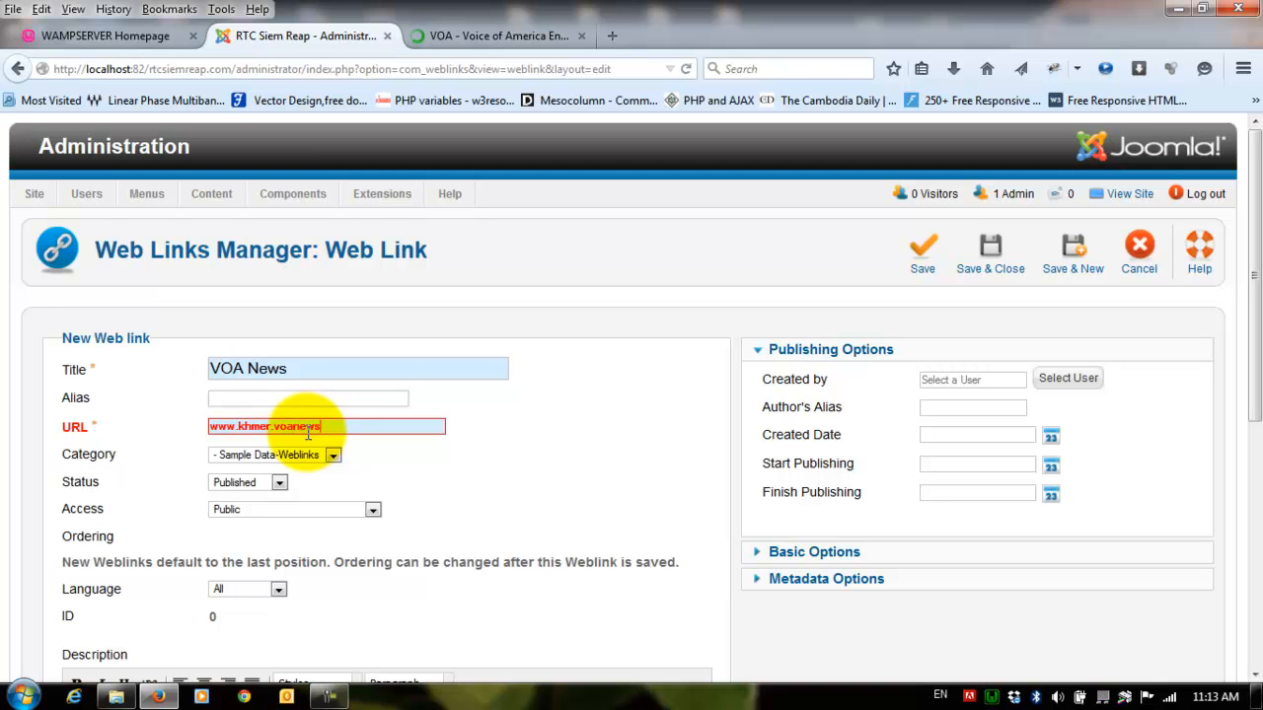
{"action": "type", "text": ".com"}
{"action": "left_click", "coordinate": [497, 425]}
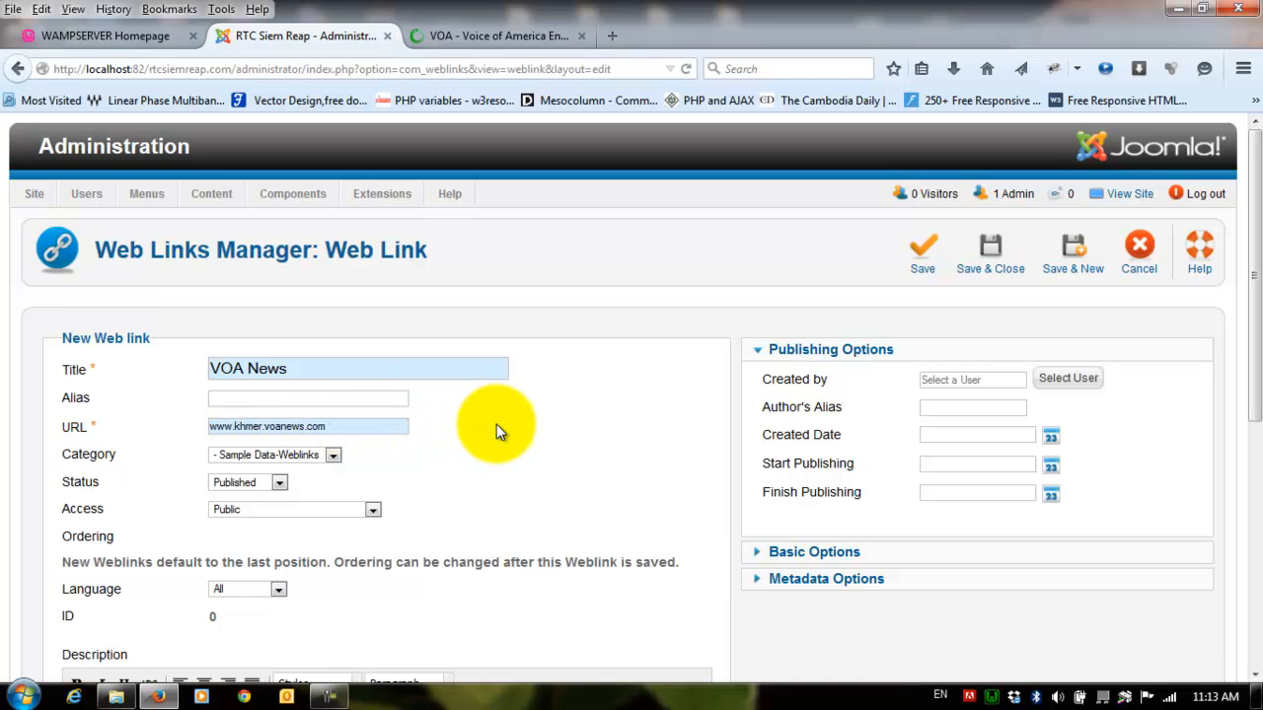
{"action": "left_click", "coordinate": [351, 428]}
{"action": "left_click", "coordinate": [460, 425]}
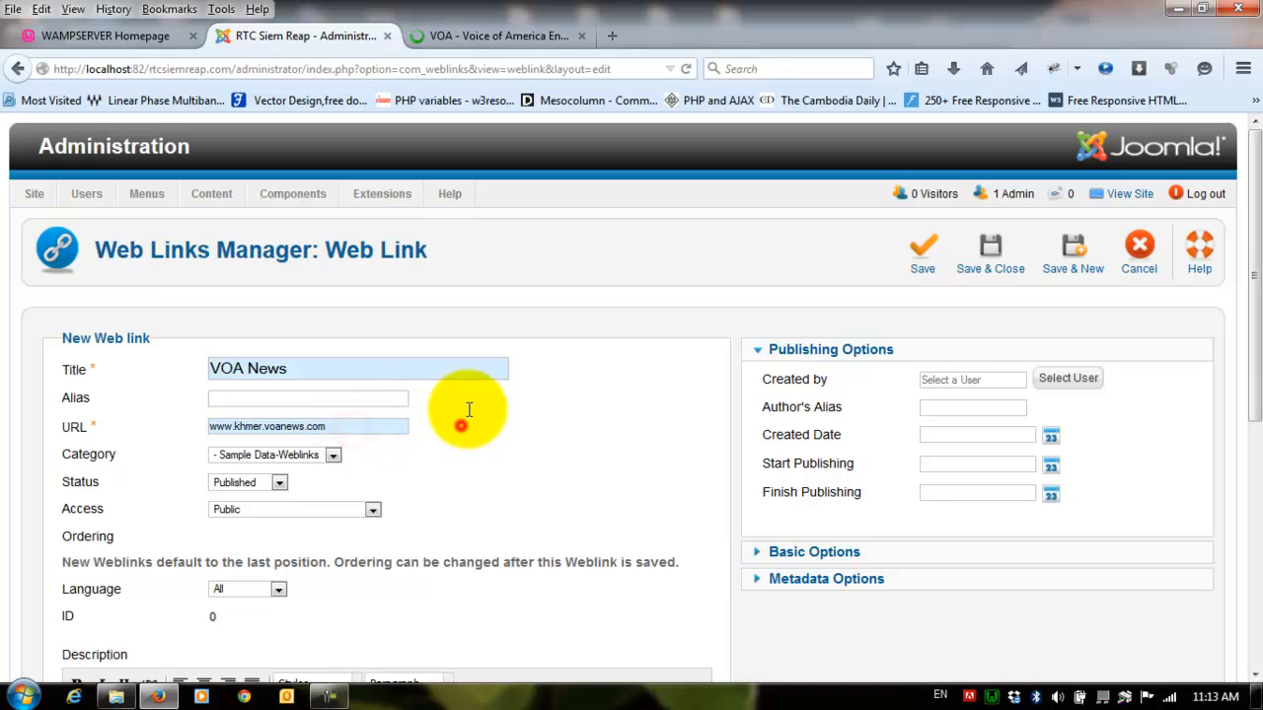
{"action": "left_click", "coordinate": [493, 35]}
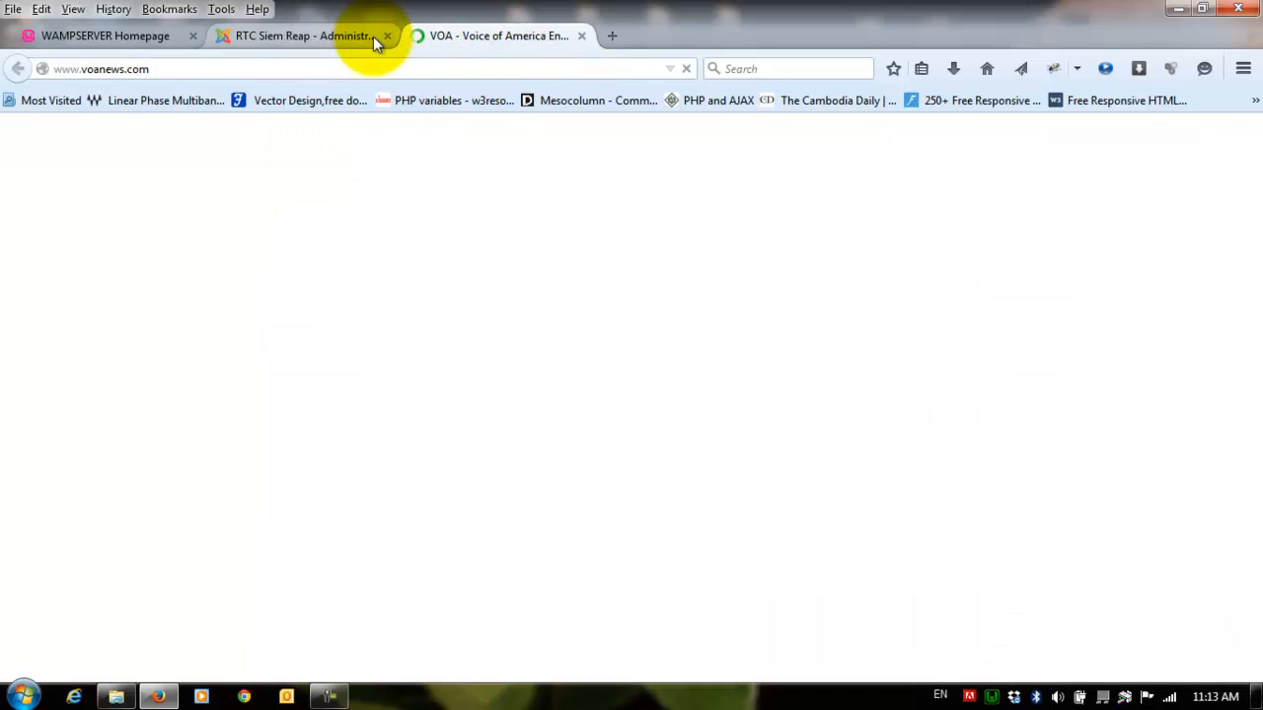
{"action": "left_click", "coordinate": [335, 32]}
Set Count Clicks to Yes in the web link's basic options
{"action": "scroll", "coordinate": [437, 437], "scroll_direction": "down", "scroll_amount": 2}
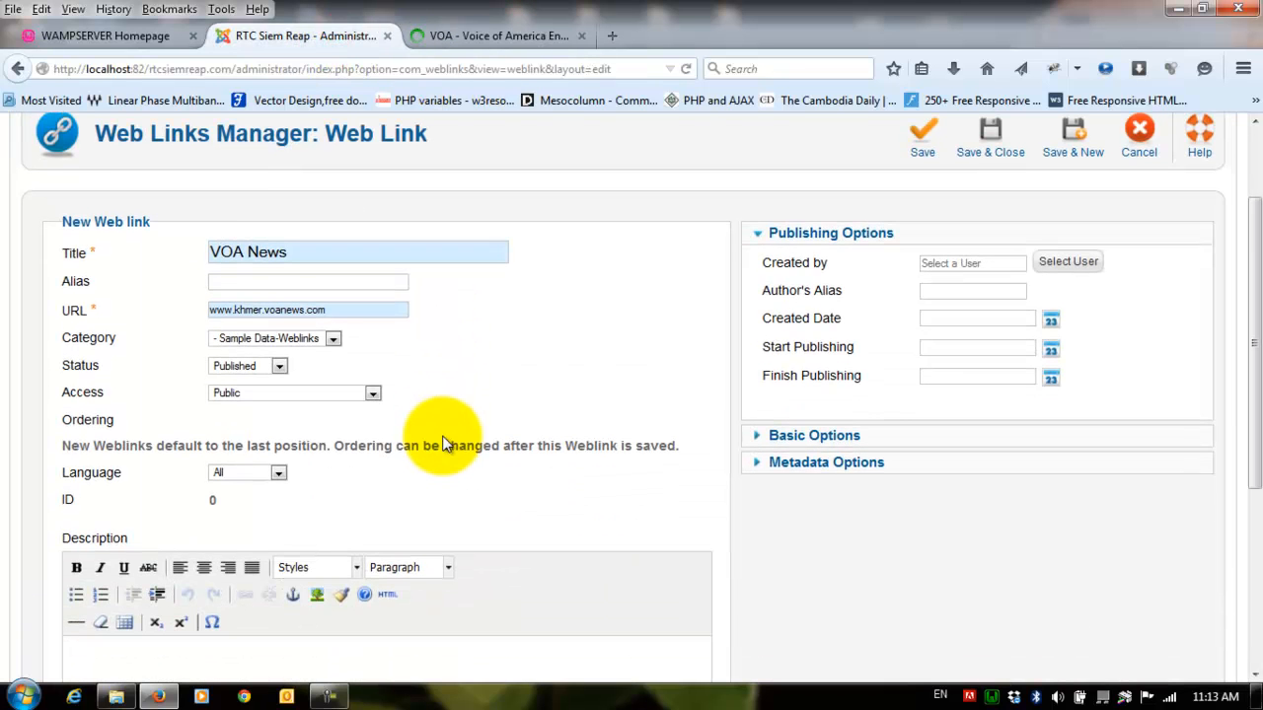
{"action": "scroll", "coordinate": [462, 437], "scroll_direction": "down", "scroll_amount": 2}
{"action": "scroll", "coordinate": [464, 444], "scroll_direction": "up", "scroll_amount": 2}
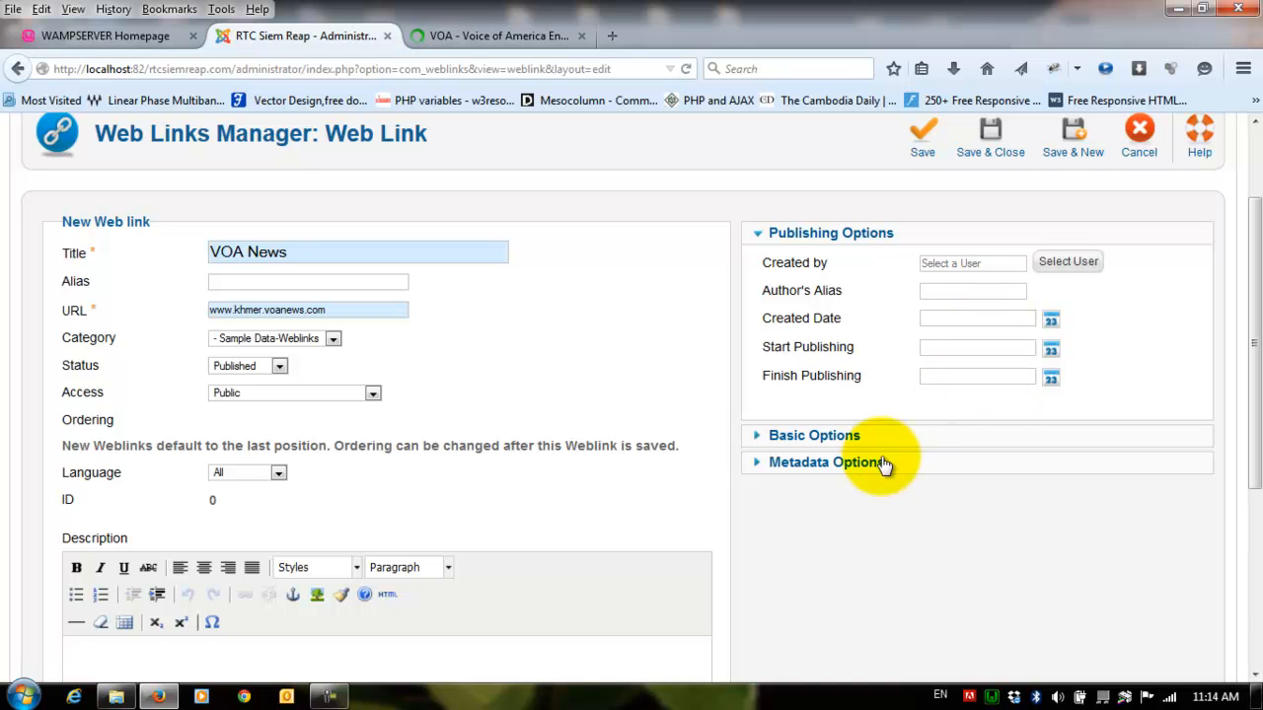
{"action": "left_click", "coordinate": [766, 440]}
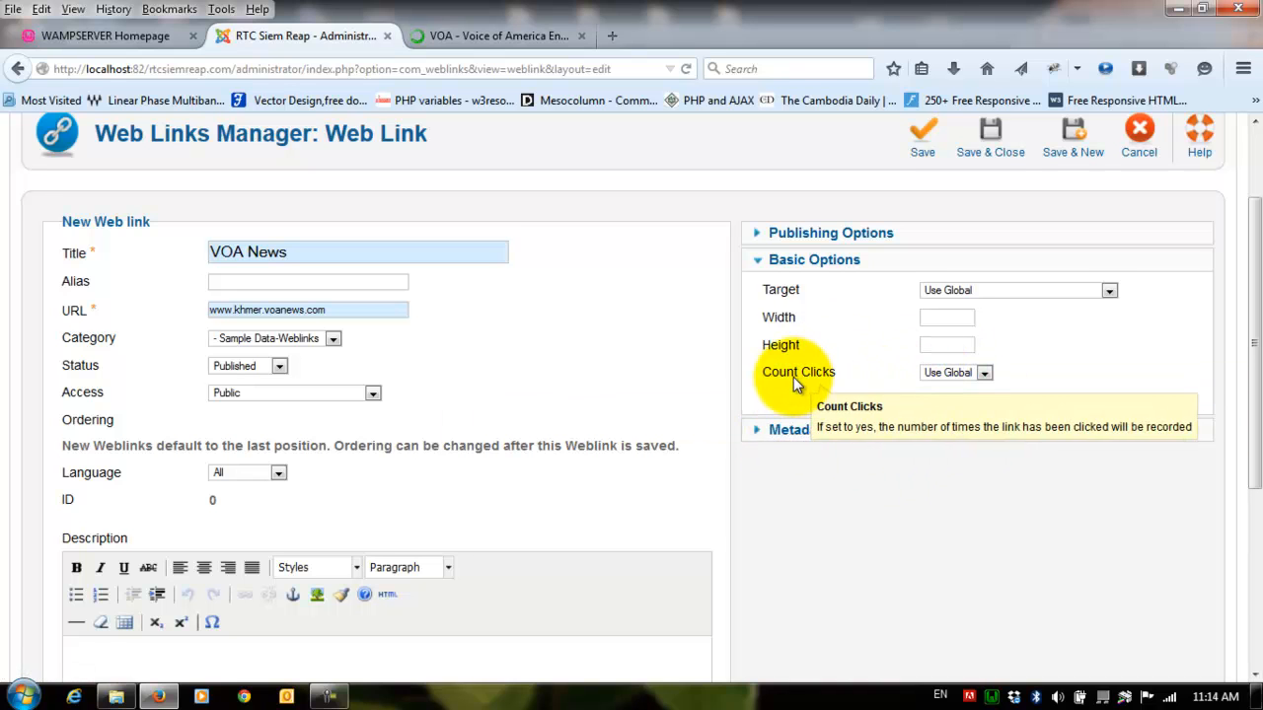
{"action": "left_click", "coordinate": [959, 375]}
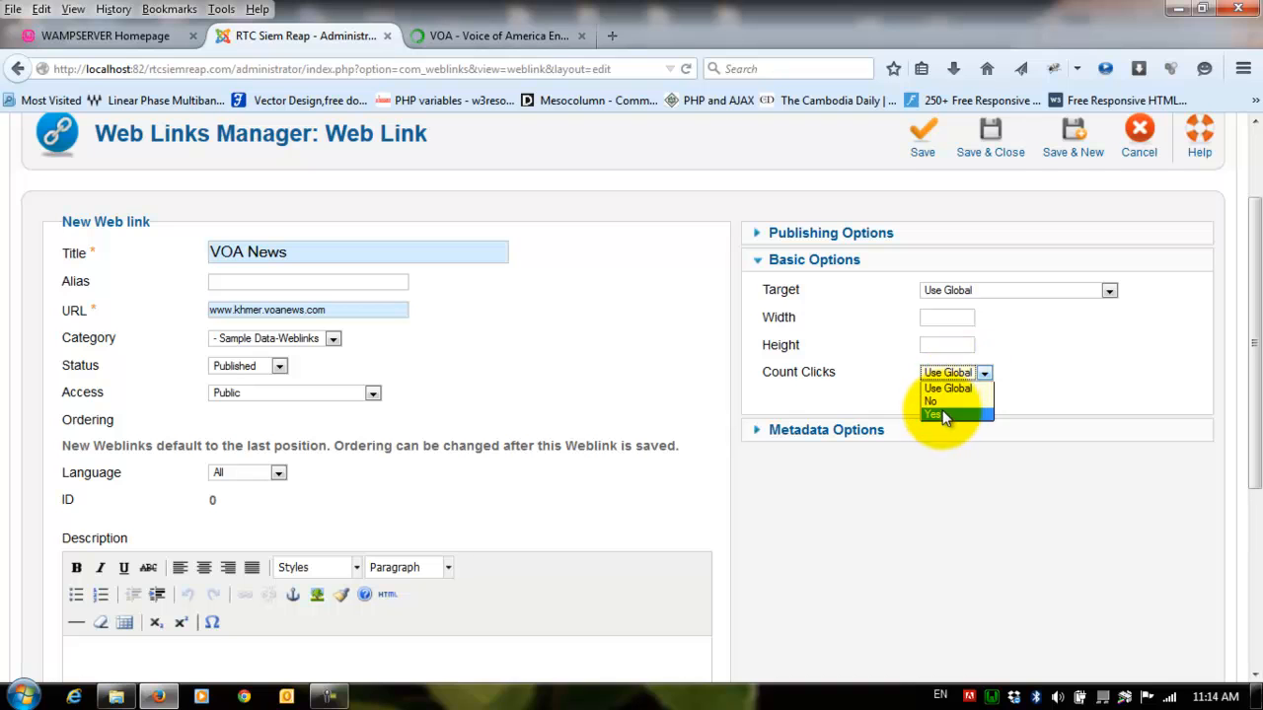
{"action": "left_click", "coordinate": [942, 414]}
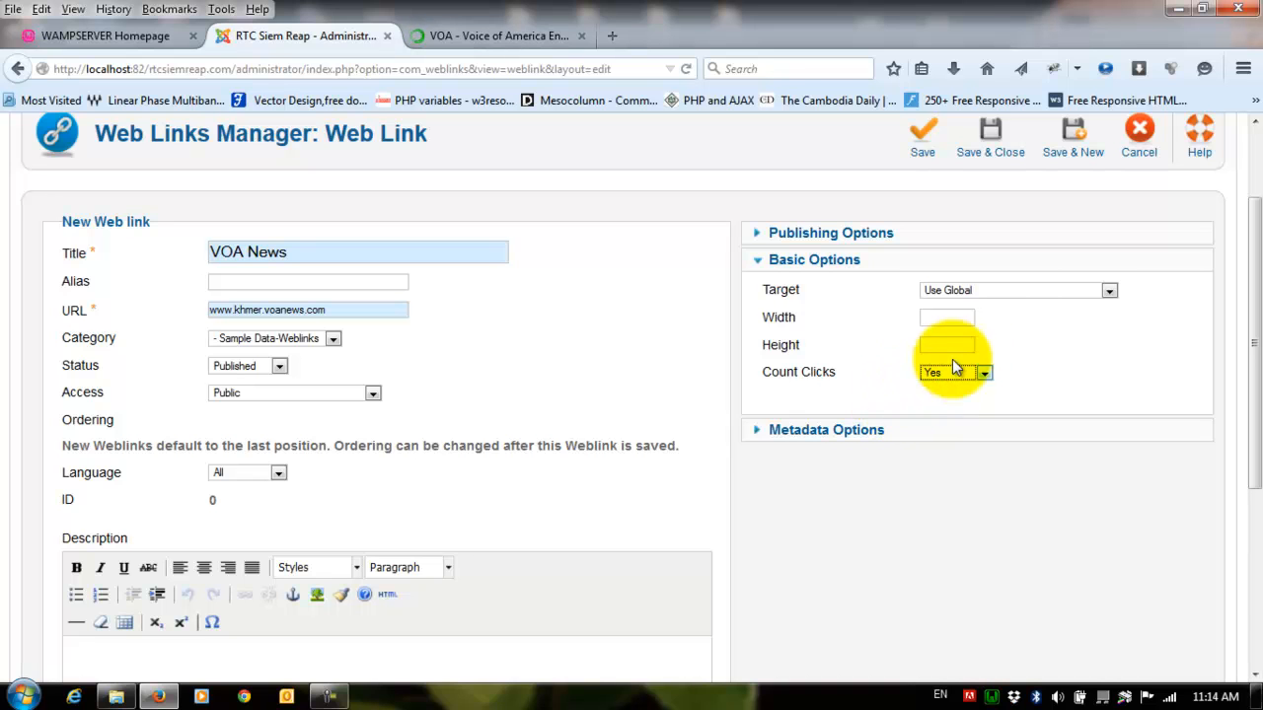
Examine the width, height and target window choices in the web link's basic options
{"action": "mouse_move", "coordinate": [909, 319]}
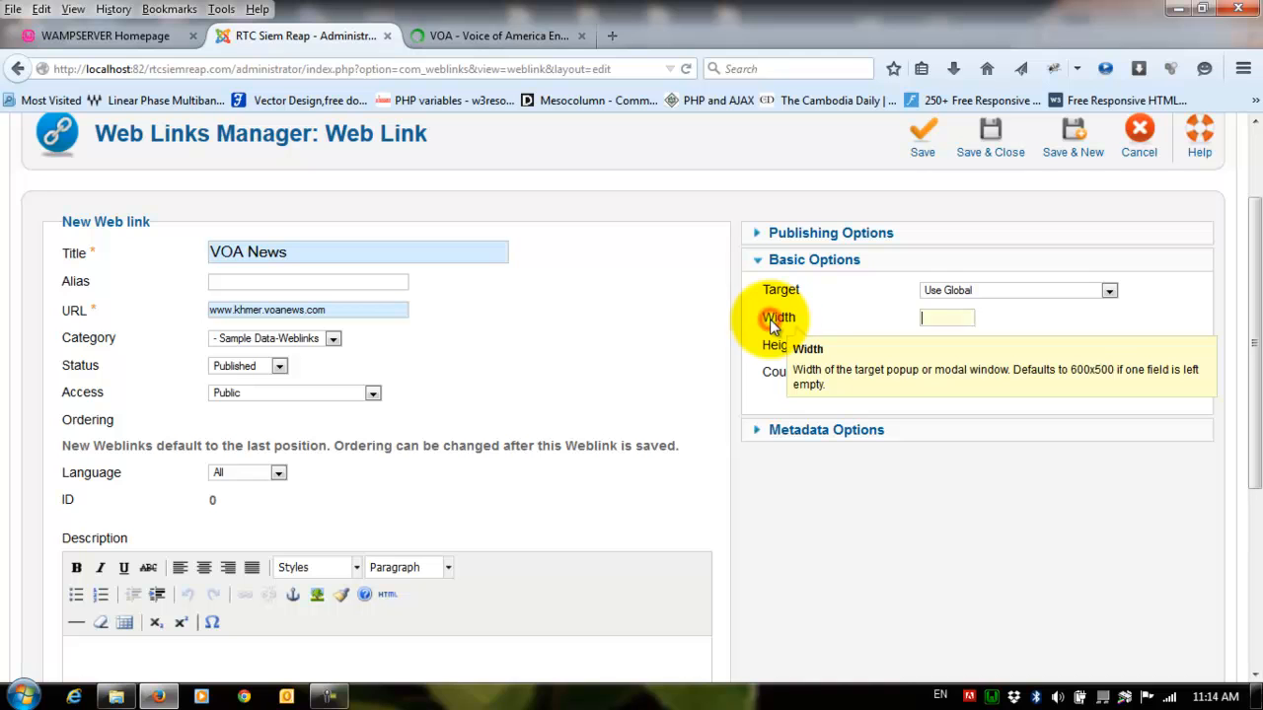
{"action": "left_click", "coordinate": [938, 320]}
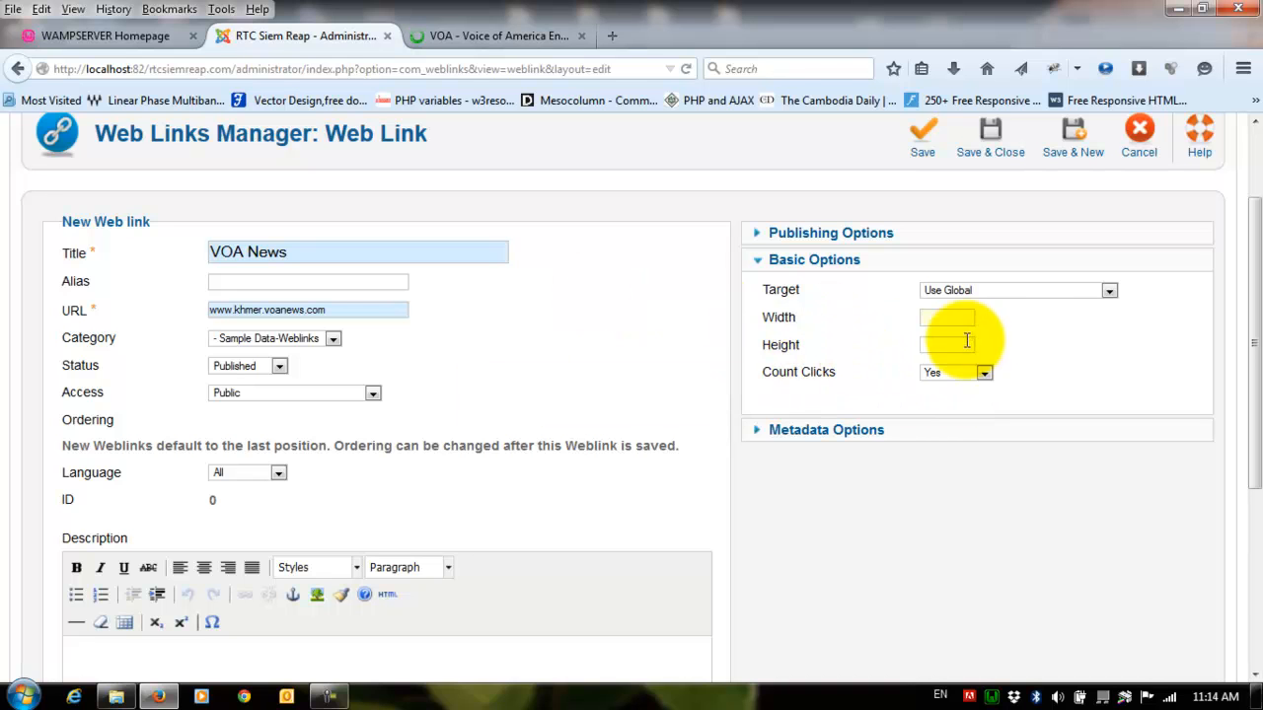
{"action": "left_click", "coordinate": [1024, 293]}
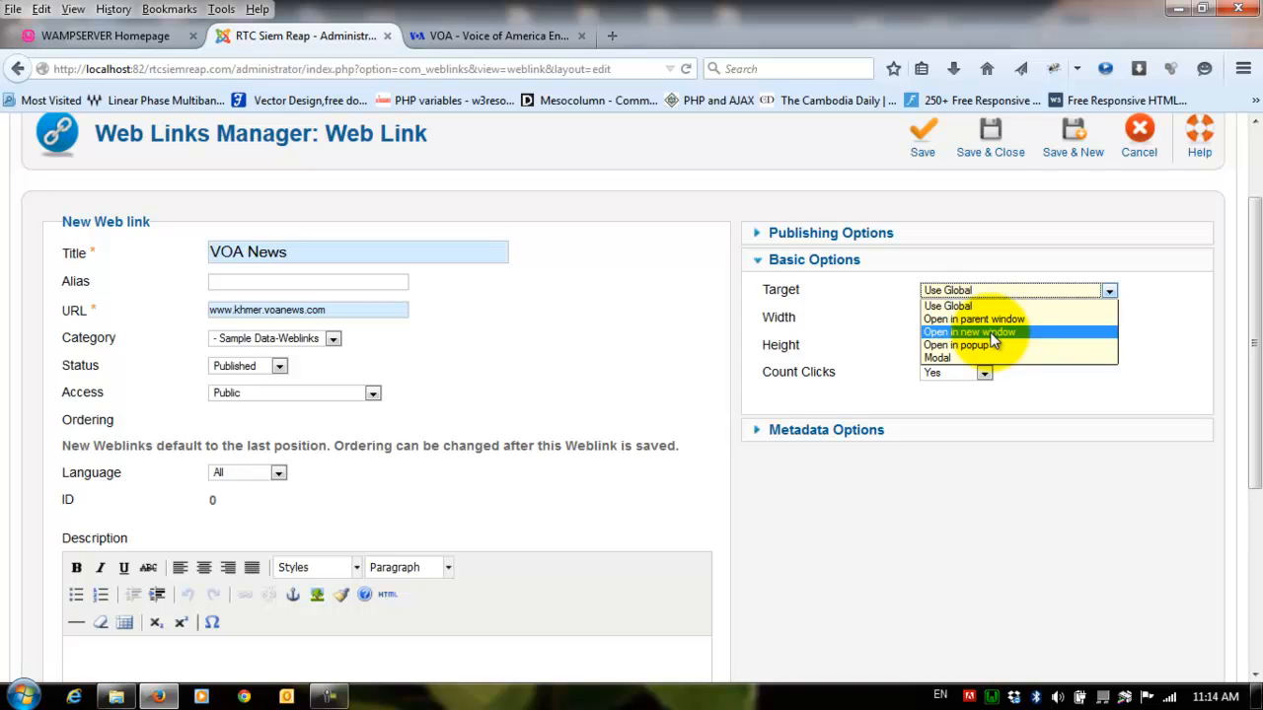
{"action": "left_click", "coordinate": [896, 15]}
{"action": "left_click_drag", "start_coordinate": [896, 12], "coordinate": [771, 114]}
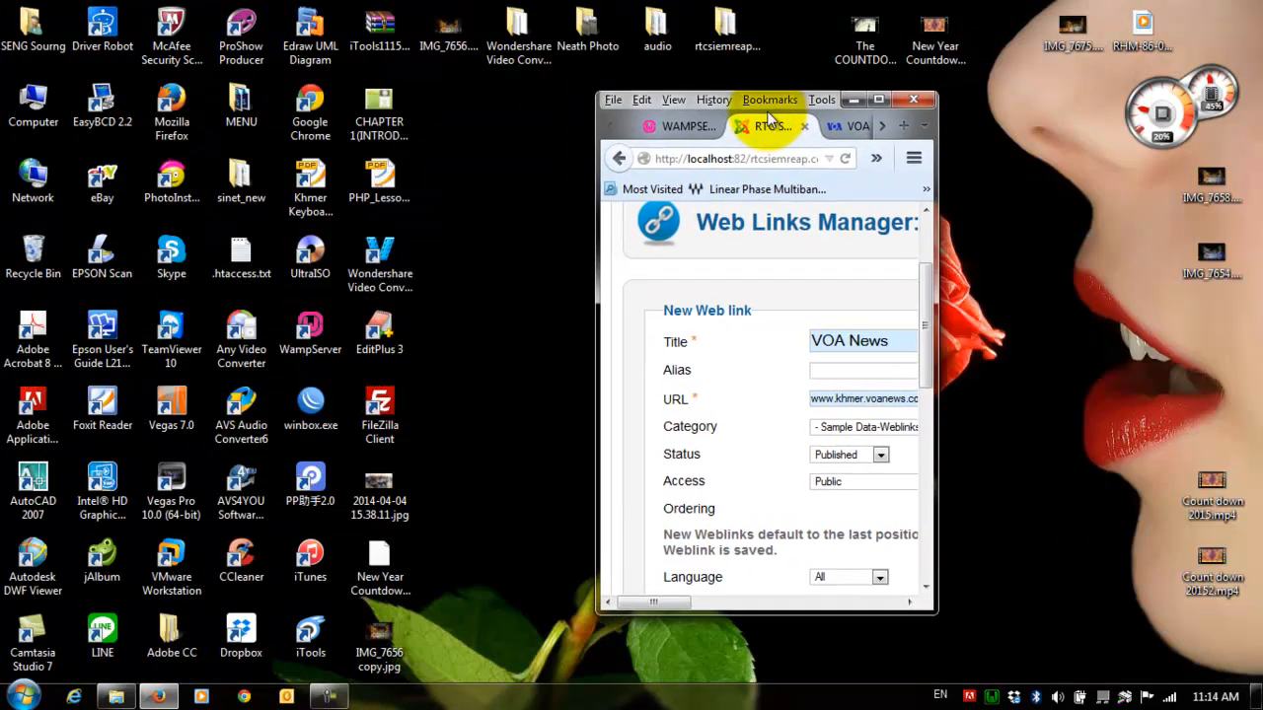
{"action": "left_click", "coordinate": [880, 100]}
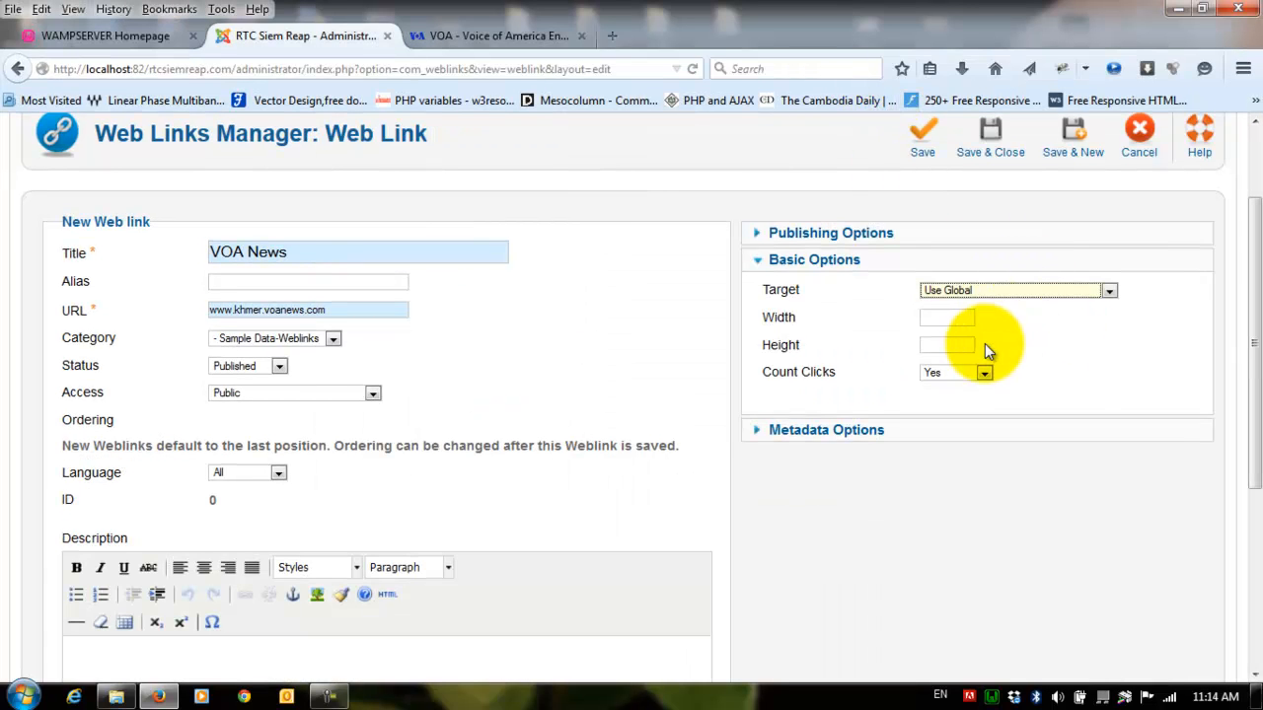
{"action": "left_click", "coordinate": [1008, 289]}
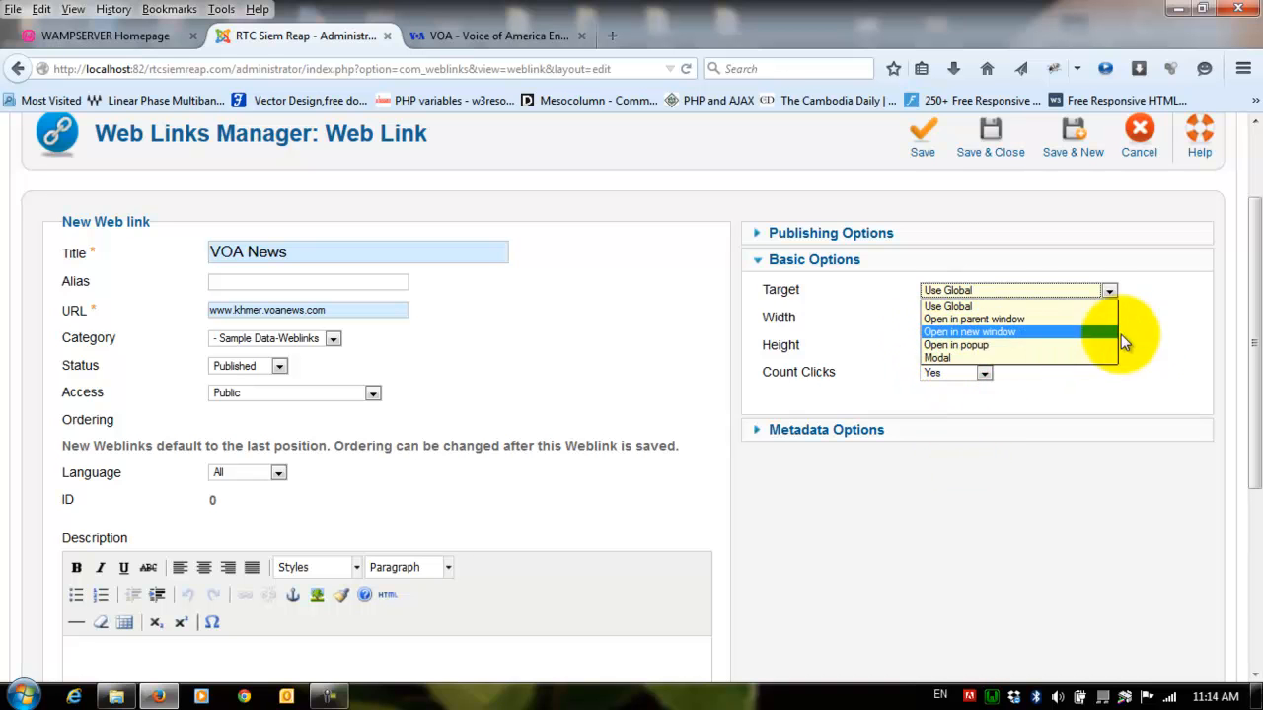
{"action": "left_click", "coordinate": [1157, 330]}
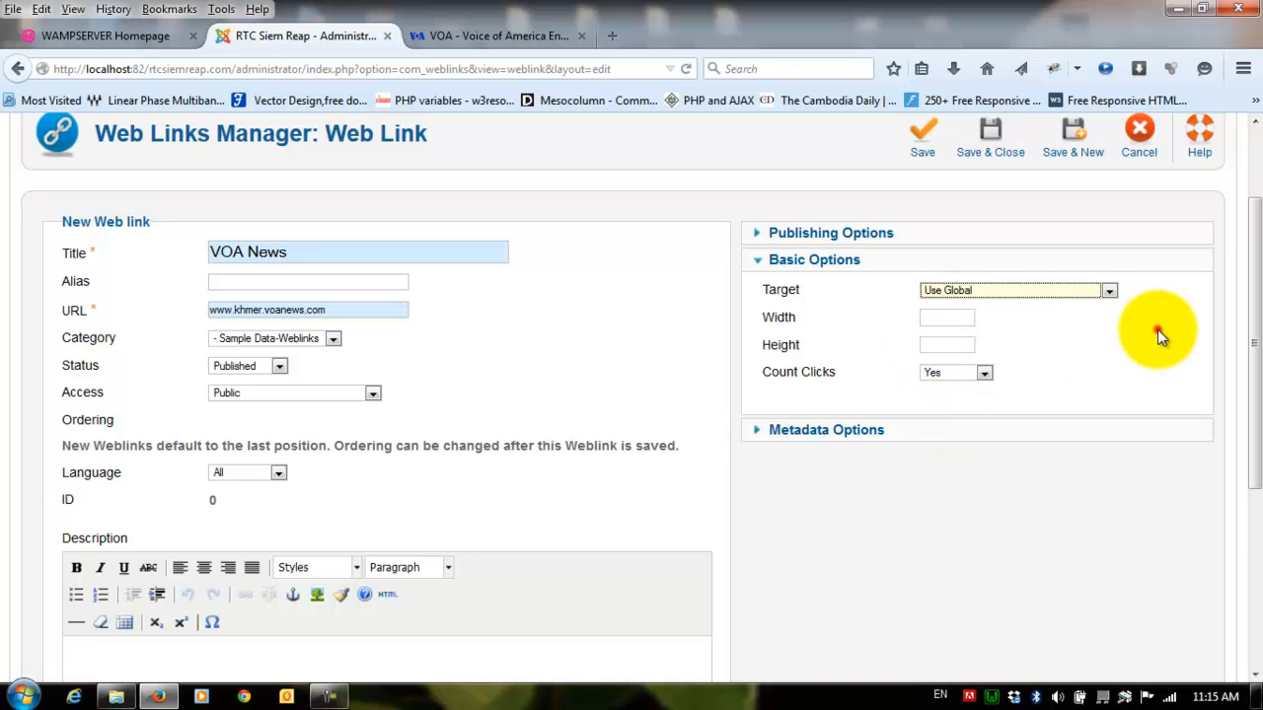
Examine the web link's metadata options, including meta description and keywords, and its description editor
{"action": "left_click", "coordinate": [809, 431]}
{"action": "left_click", "coordinate": [933, 332]}
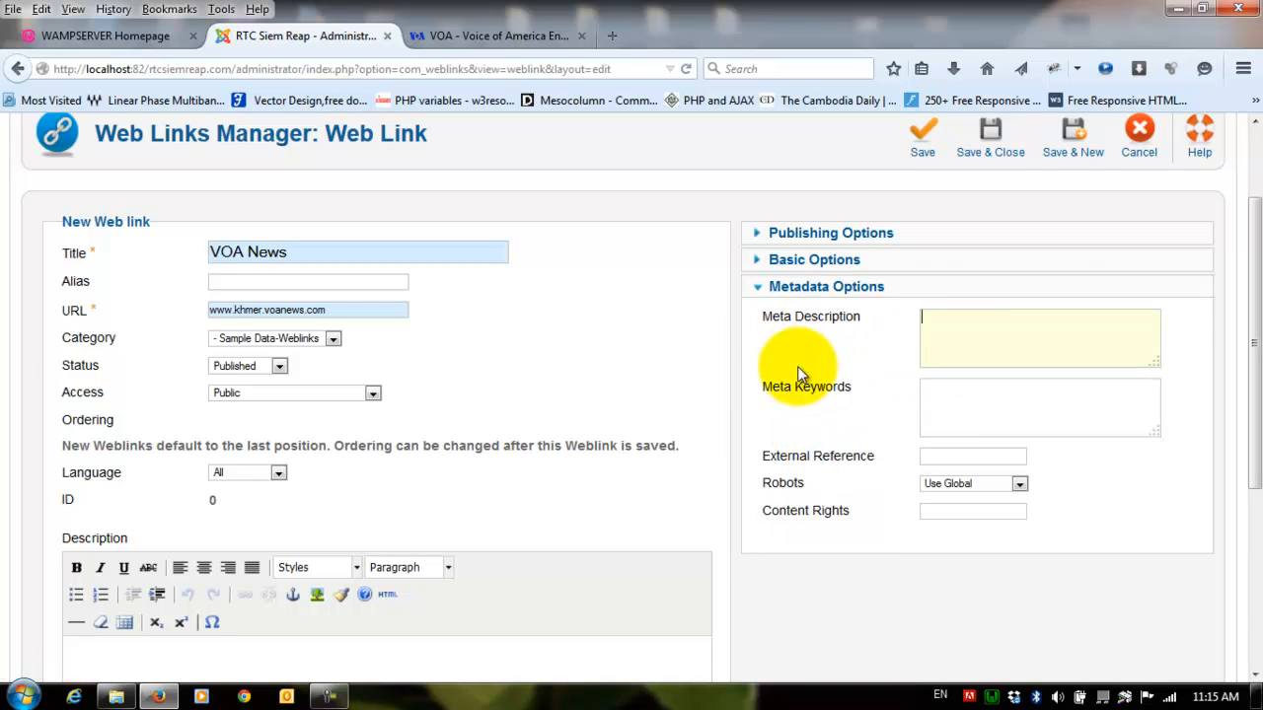
{"action": "mouse_move", "coordinate": [863, 320]}
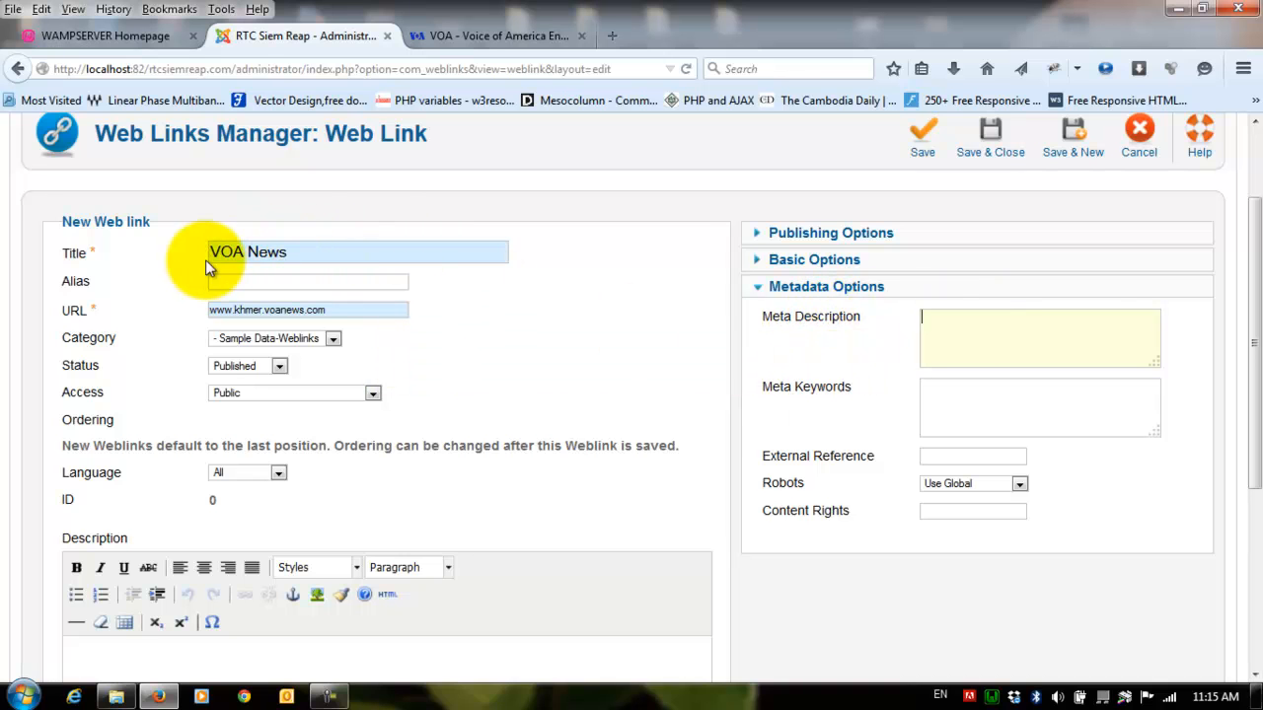
{"action": "left_click", "coordinate": [969, 393]}
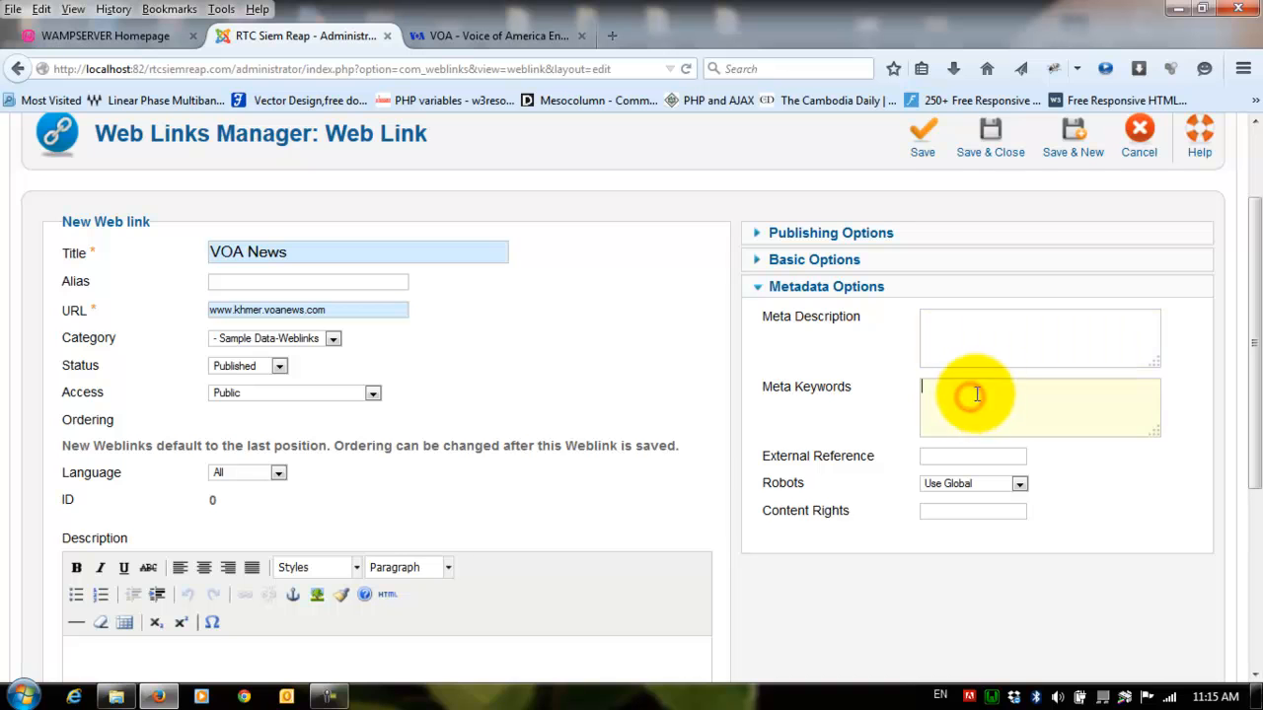
{"action": "left_click", "coordinate": [958, 326]}
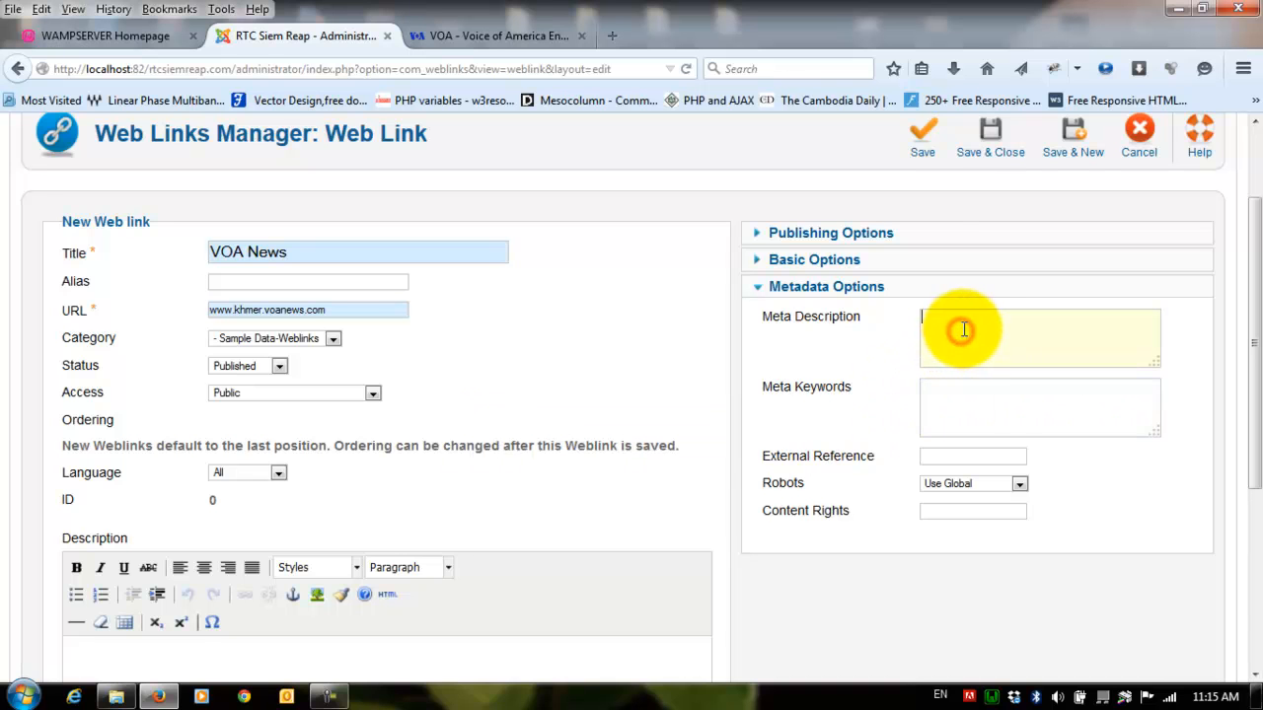
{"action": "left_click", "coordinate": [970, 399]}
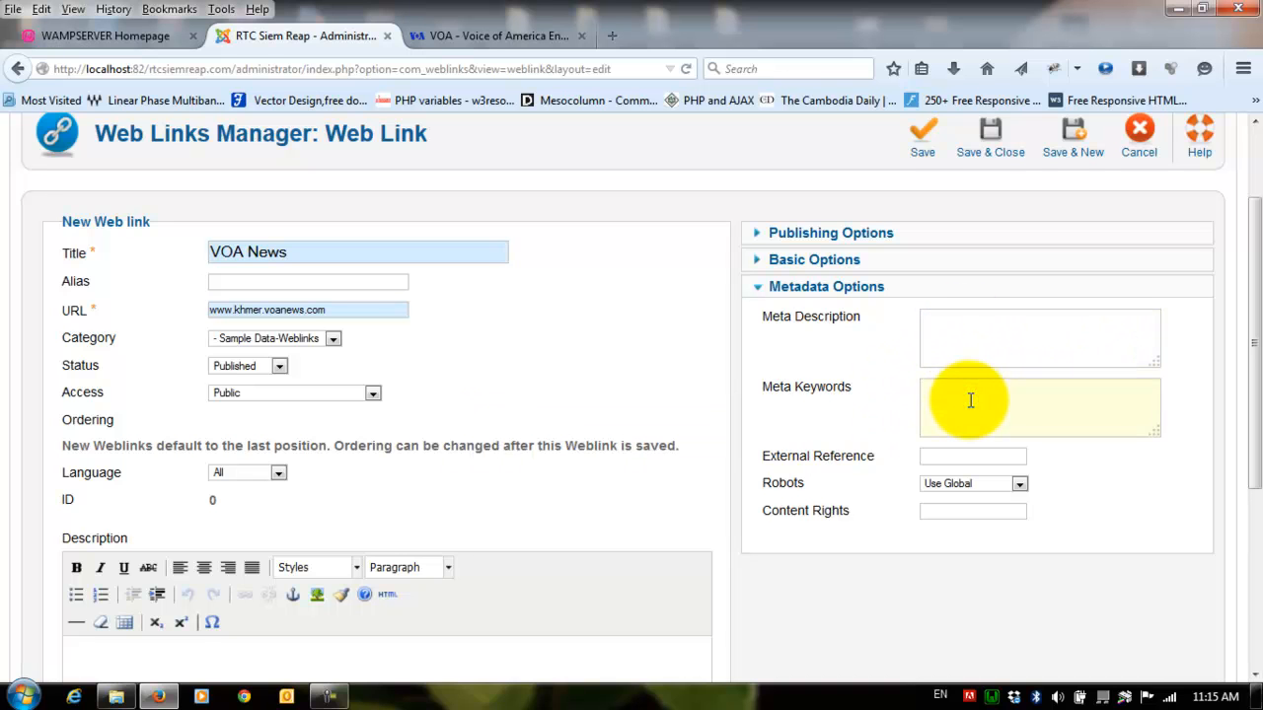
{"action": "left_click", "coordinate": [987, 341]}
{"action": "scroll", "coordinate": [987, 341], "scroll_direction": "down", "scroll_amount": 5}
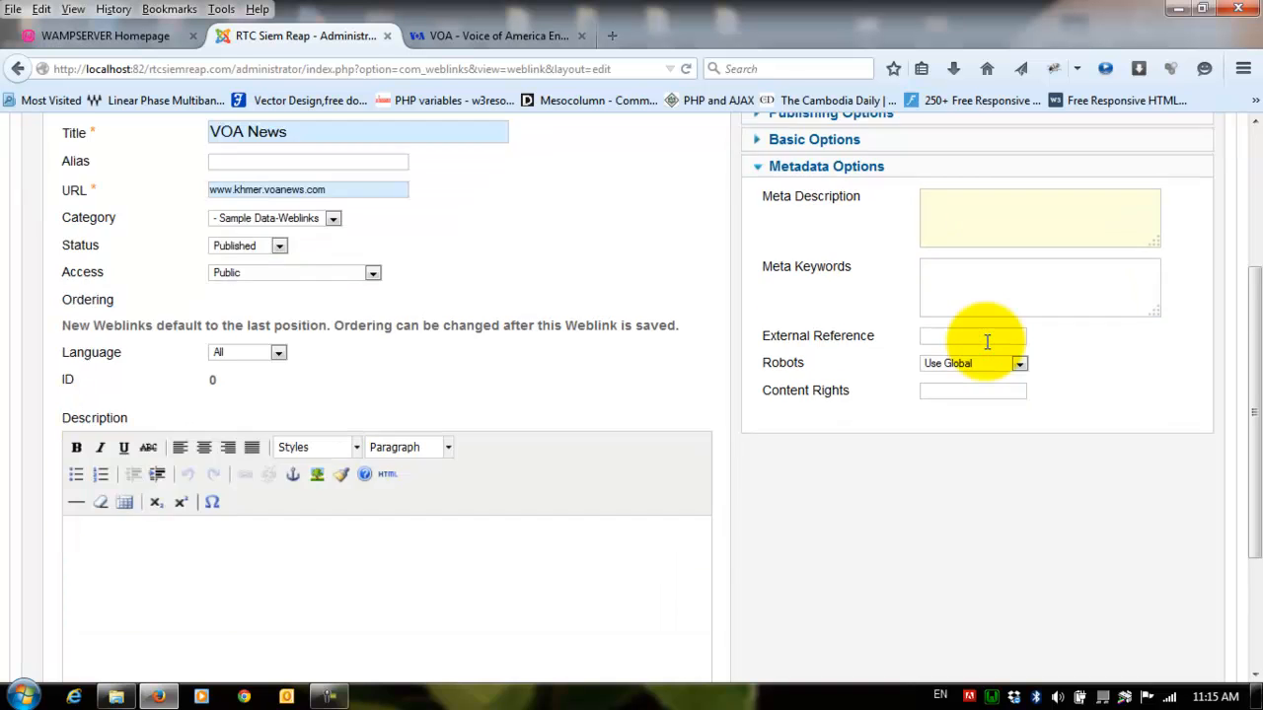
{"action": "scroll", "coordinate": [986, 341], "scroll_direction": "up", "scroll_amount": 2}
{"action": "scroll", "coordinate": [985, 342], "scroll_direction": "down", "scroll_amount": 2}
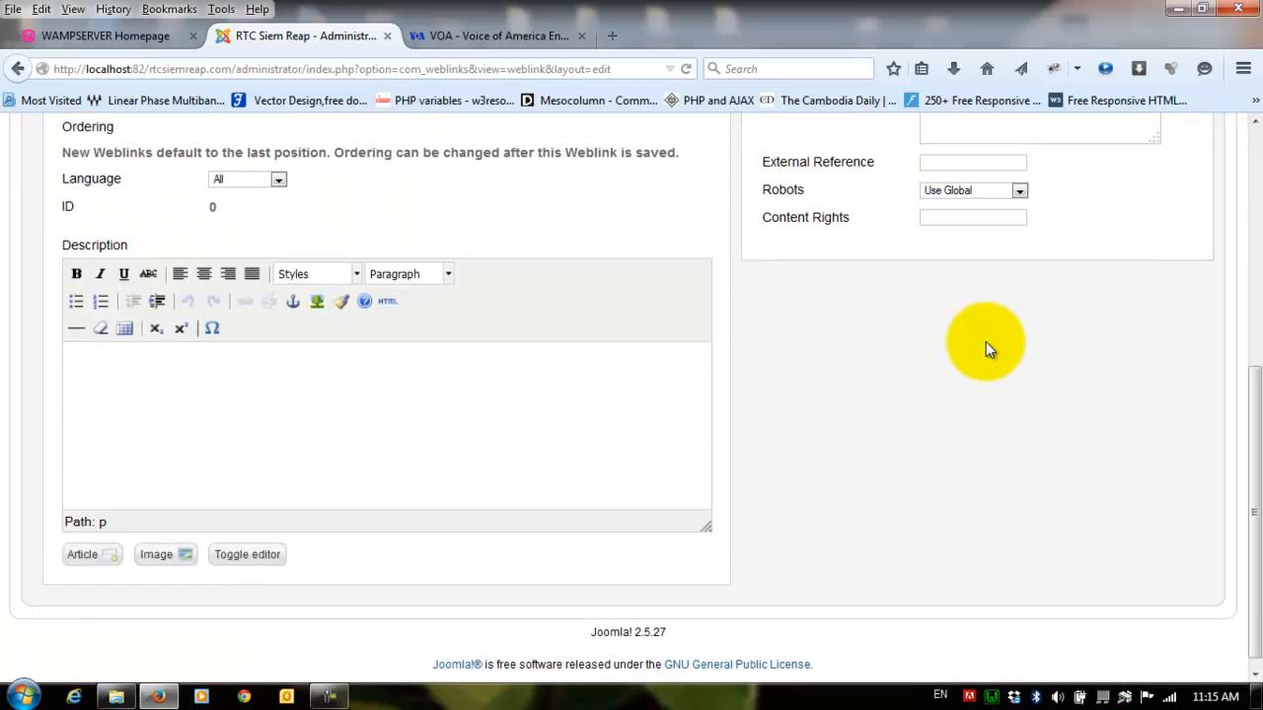
{"action": "scroll", "coordinate": [986, 341], "scroll_direction": "up", "scroll_amount": 4}
{"action": "scroll", "coordinate": [986, 341], "scroll_direction": "up", "scroll_amount": 5}
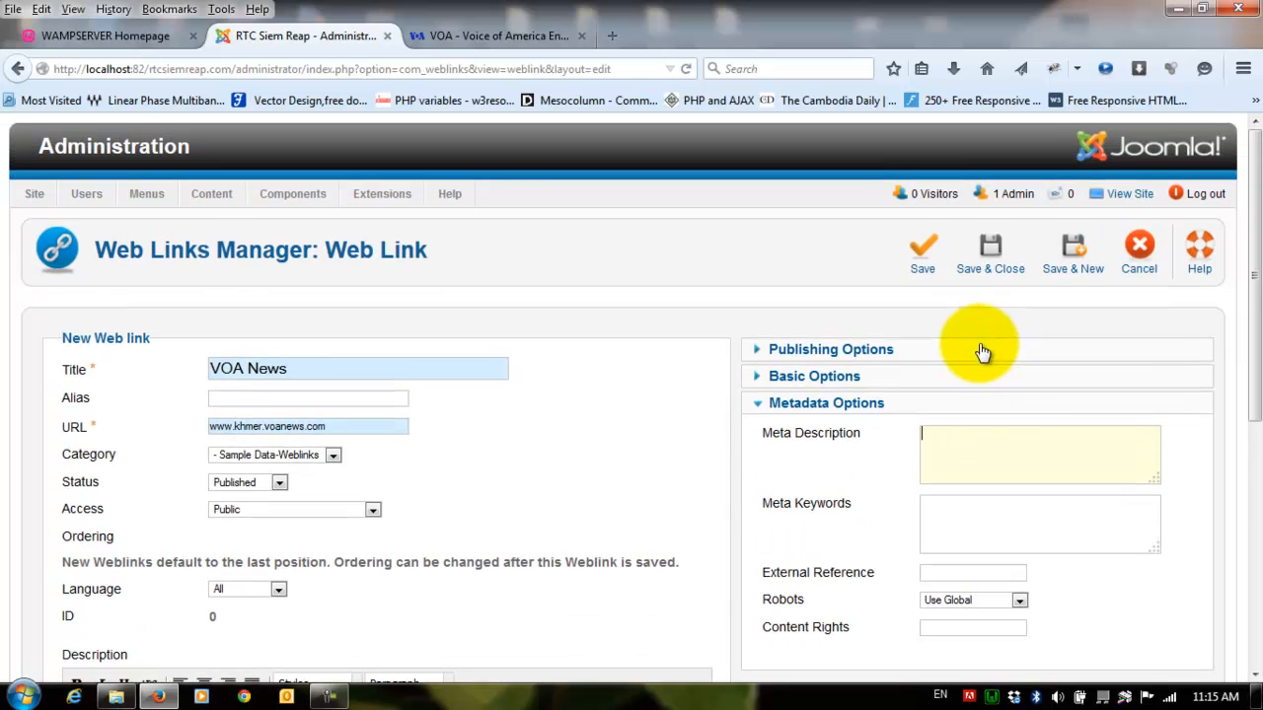
Assign the VOA News web link to the News Weblinks category
{"action": "left_click", "coordinate": [108, 458]}
{"action": "left_click", "coordinate": [294, 455]}
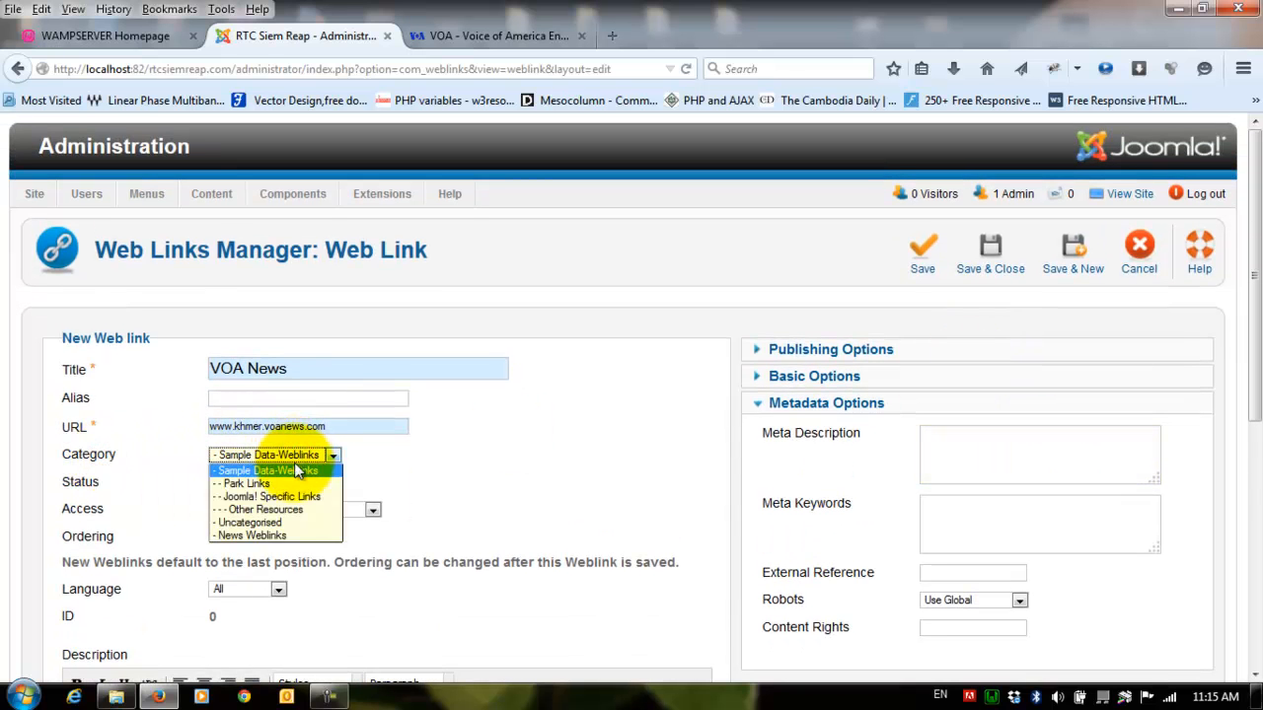
{"action": "left_click", "coordinate": [282, 535]}
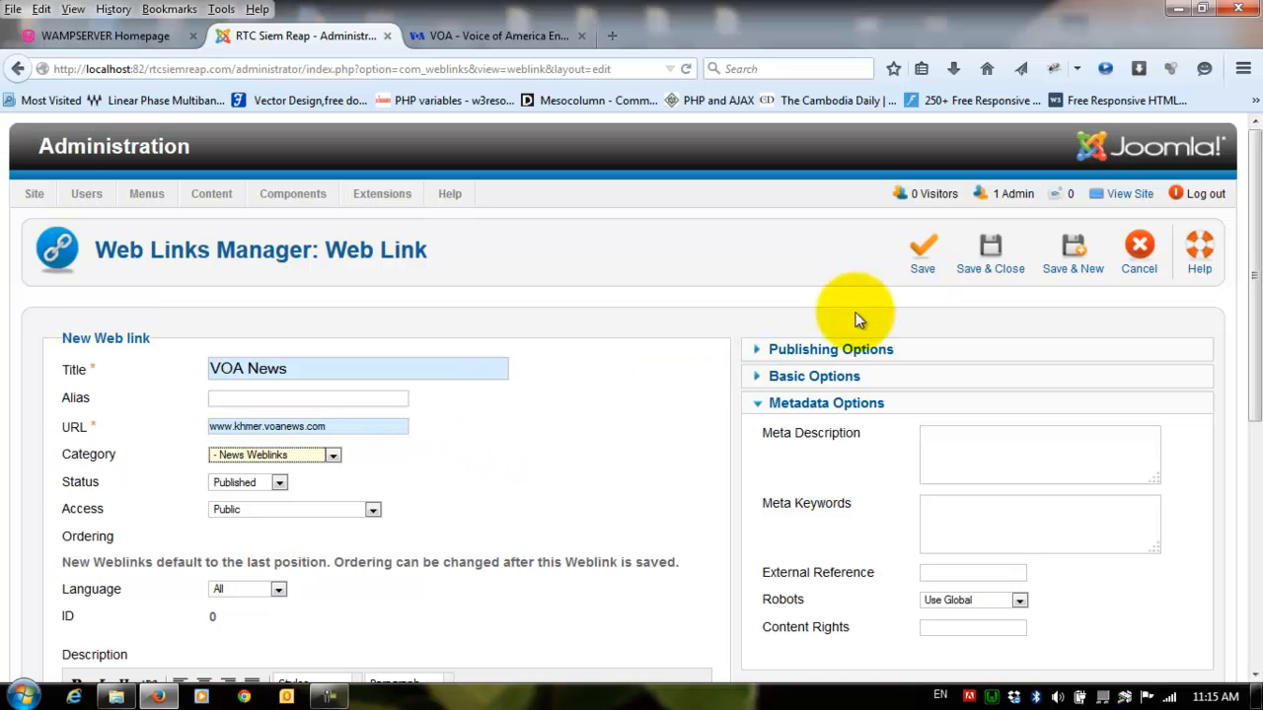
Save and close the VOA News web link, and check for it in the web links list
{"action": "left_click", "coordinate": [926, 254]}
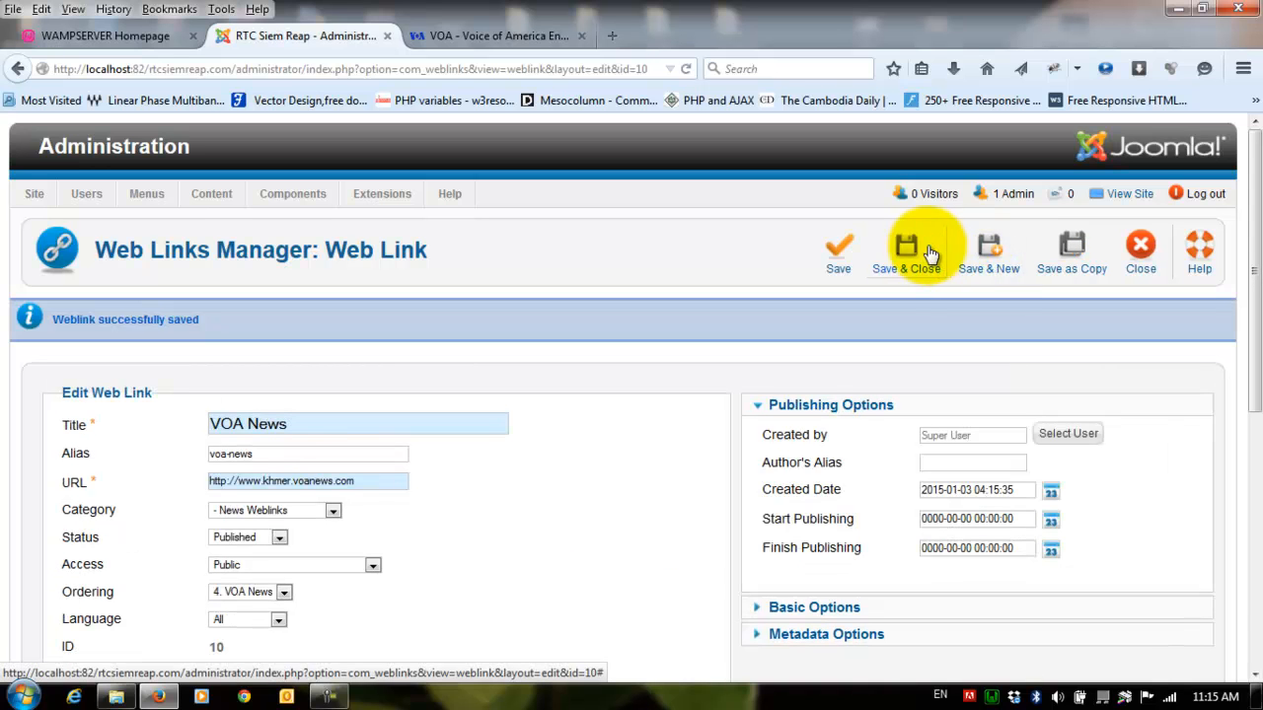
{"action": "left_click", "coordinate": [918, 255]}
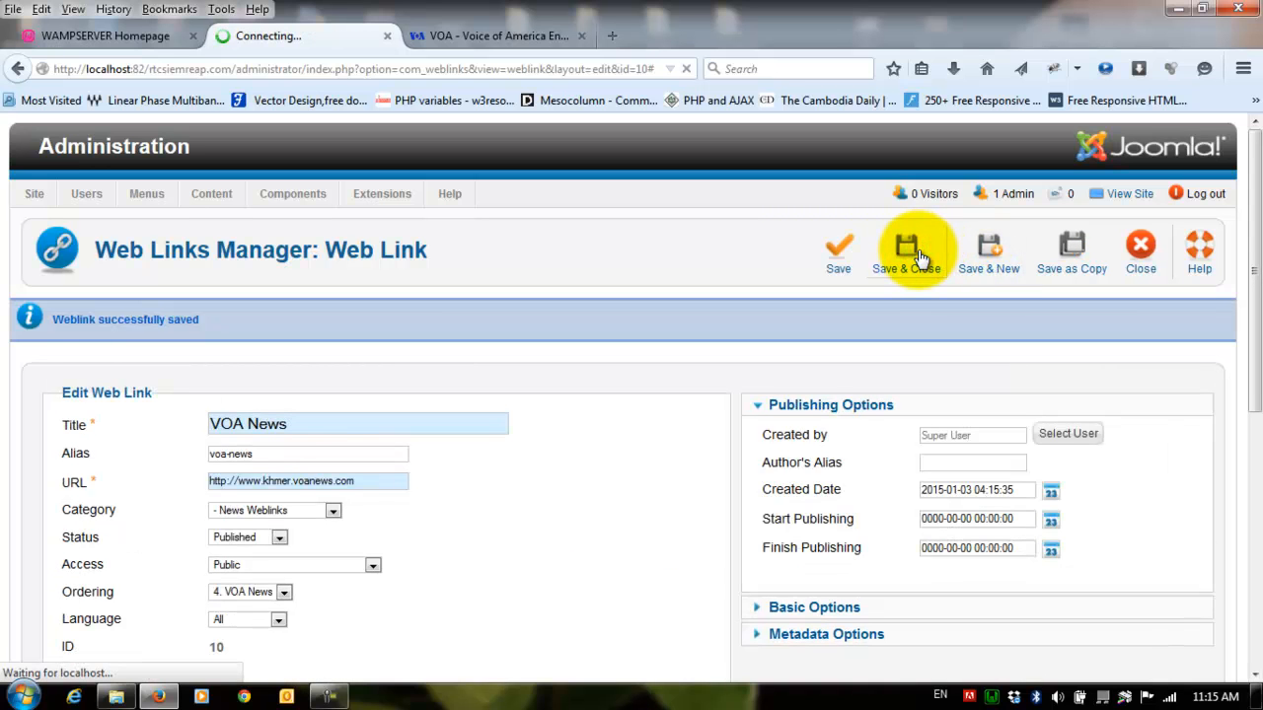
{"action": "scroll", "coordinate": [560, 409], "scroll_direction": "down", "scroll_amount": 5}
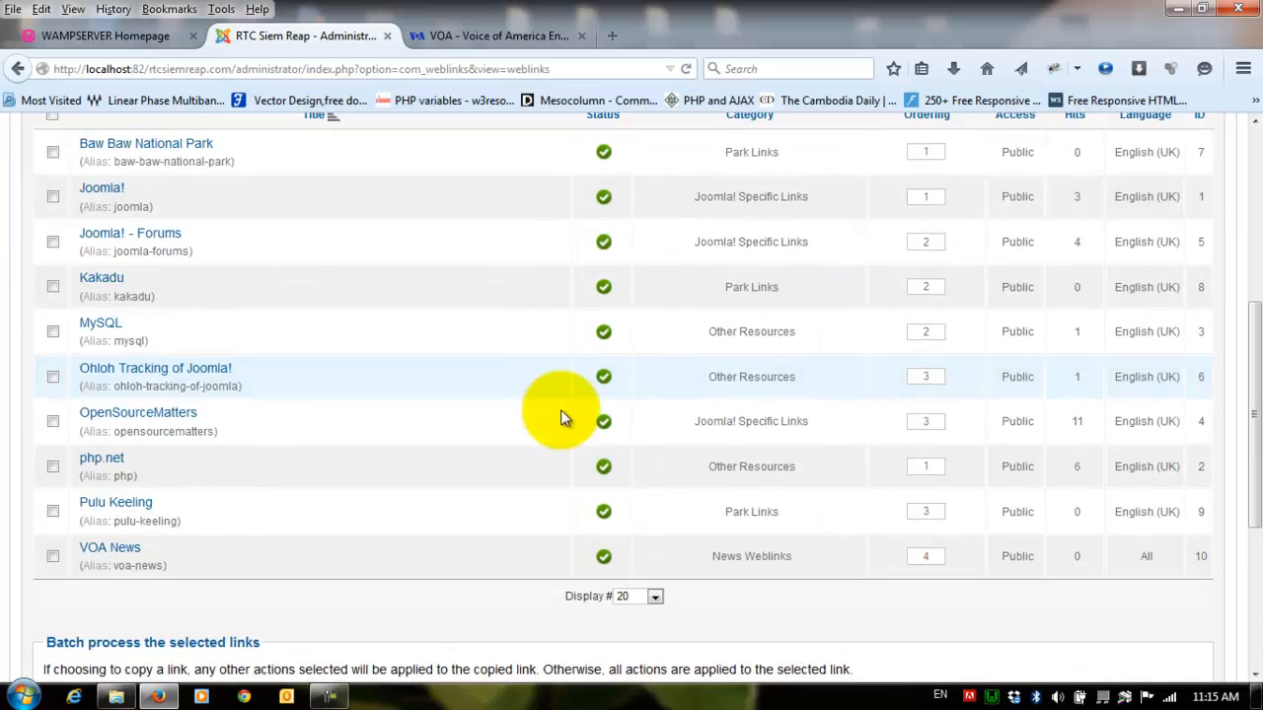
{"action": "scroll", "coordinate": [561, 408], "scroll_direction": "up", "scroll_amount": 5}
{"action": "scroll", "coordinate": [560, 405], "scroll_direction": "up", "scroll_amount": 1}
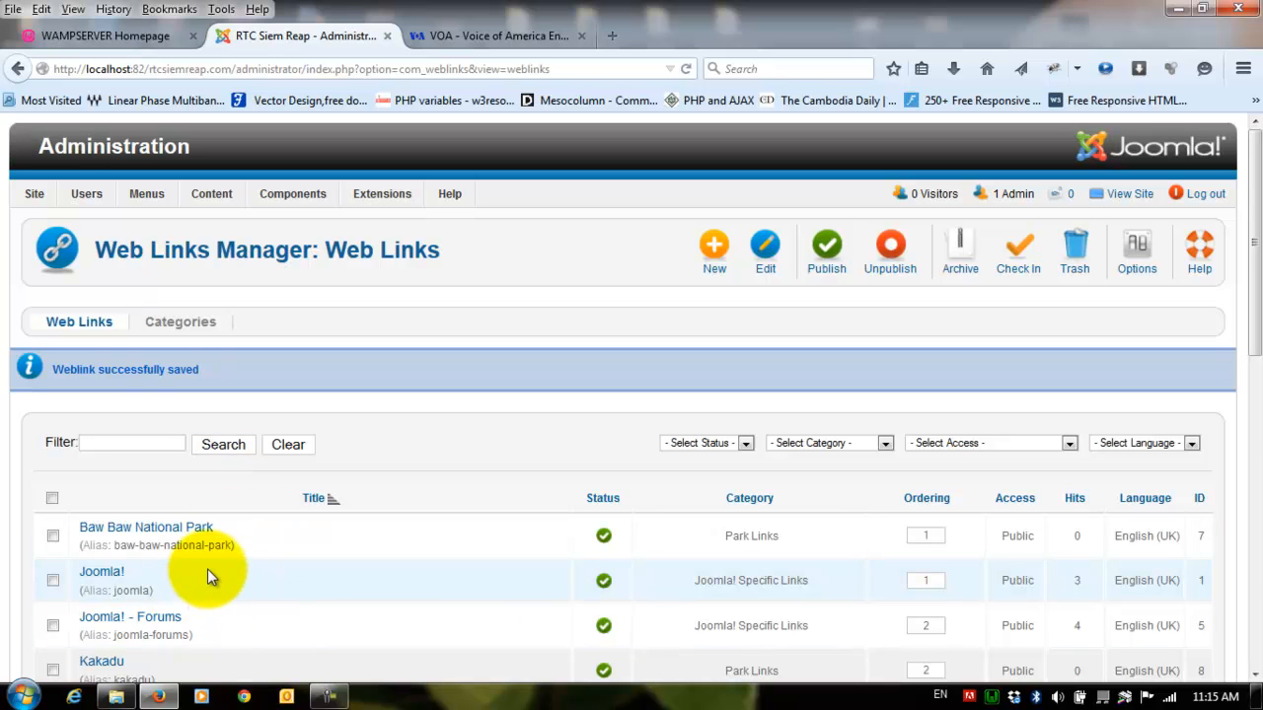
Start a new menu item in Sourng Menus with the type List Web Links in a Category
{"action": "mouse_move", "coordinate": [146, 193]}
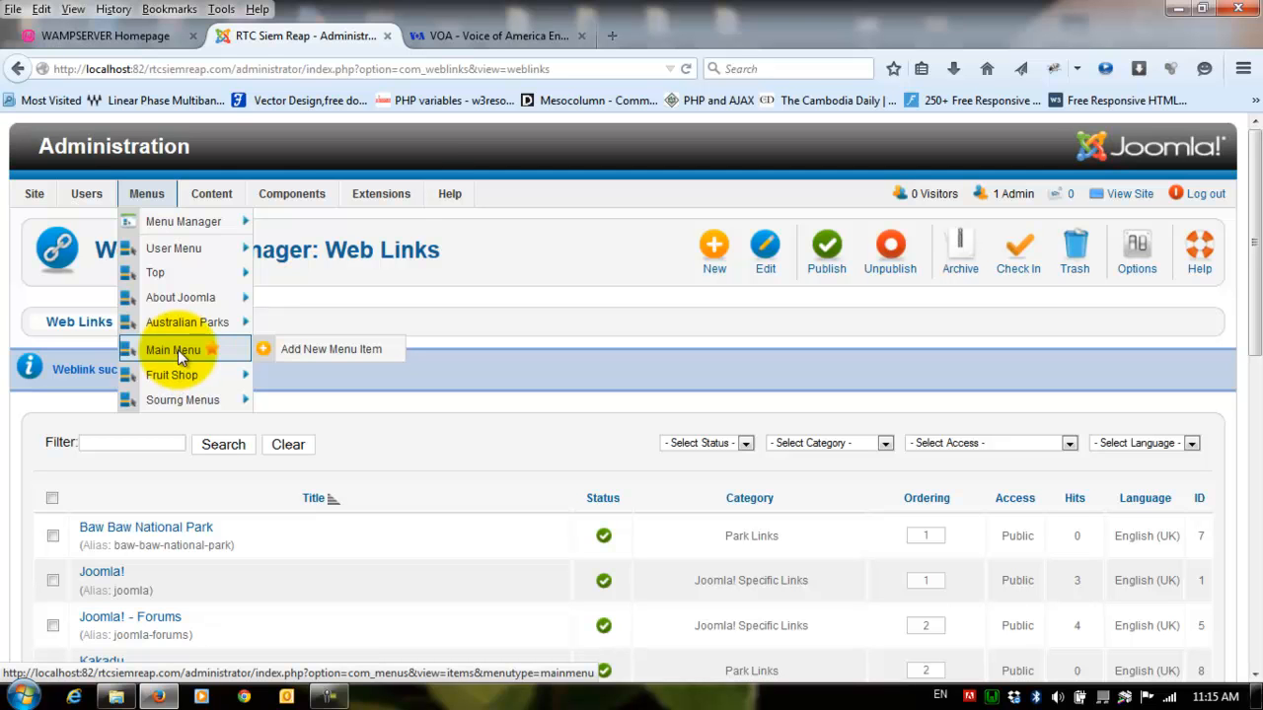
{"action": "left_click", "coordinate": [181, 400]}
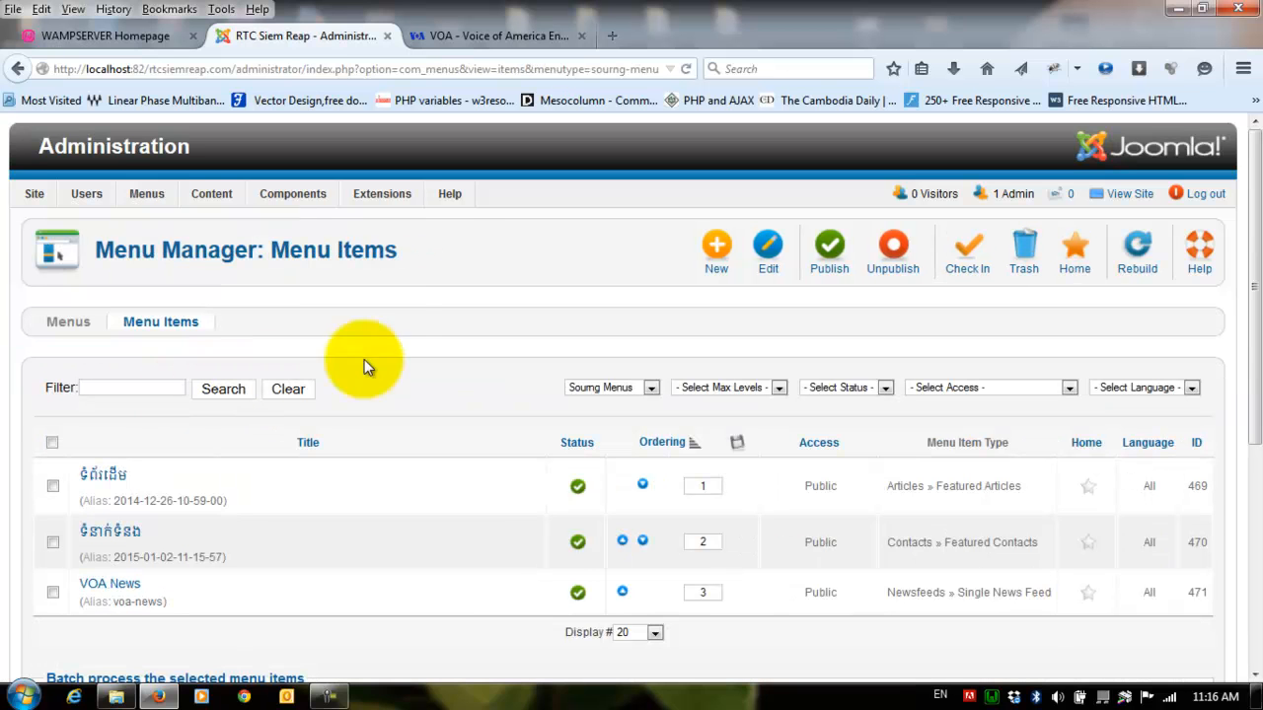
{"action": "left_click", "coordinate": [712, 258]}
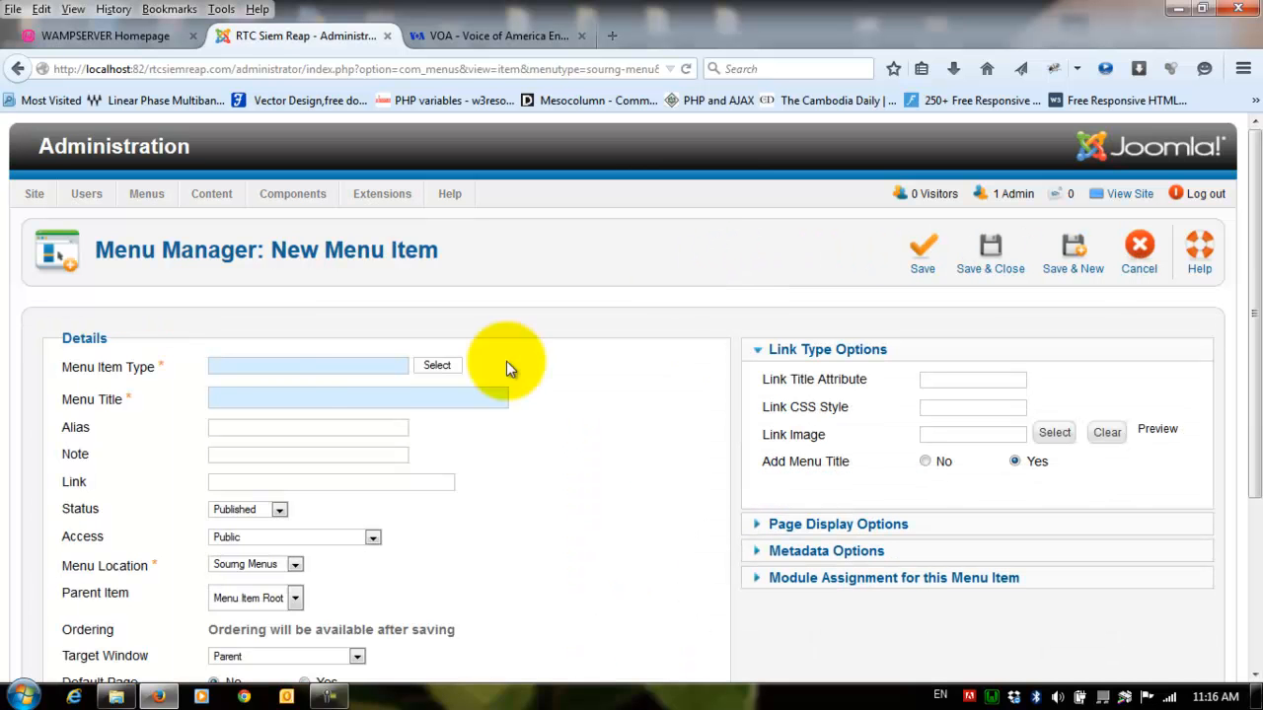
{"action": "left_click", "coordinate": [445, 367]}
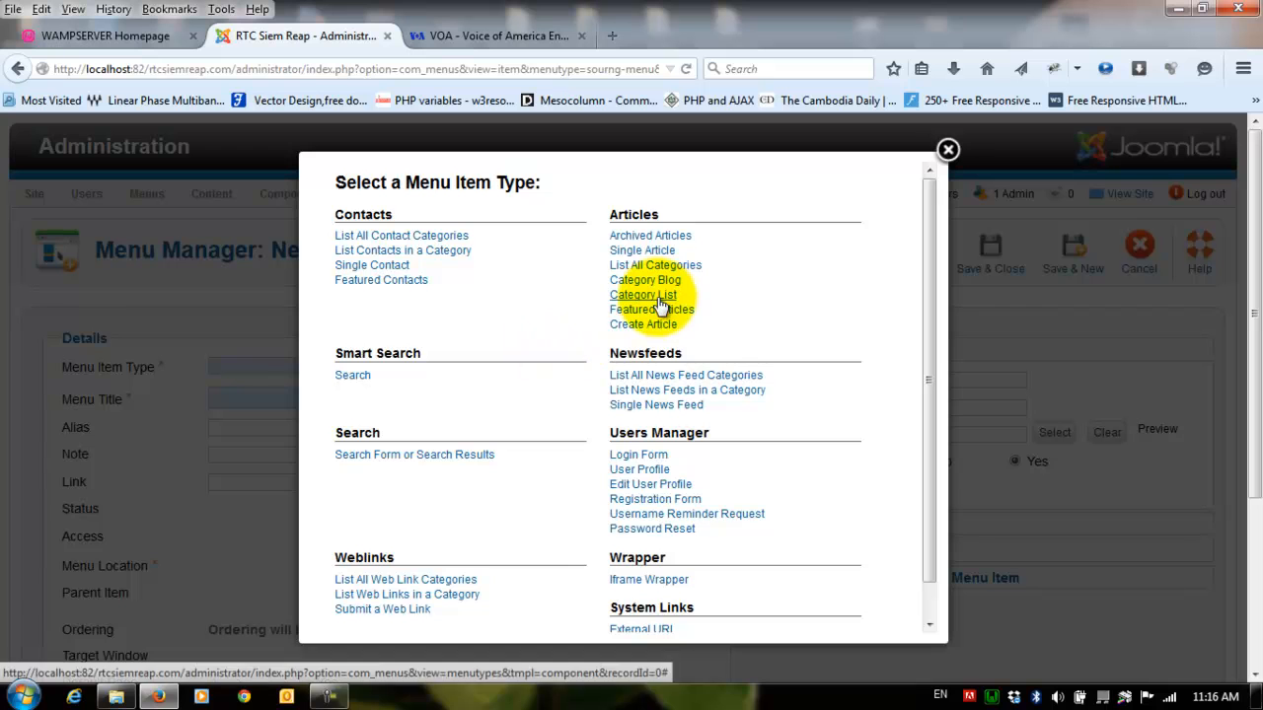
{"action": "scroll", "coordinate": [717, 322], "scroll_direction": "down", "scroll_amount": 5}
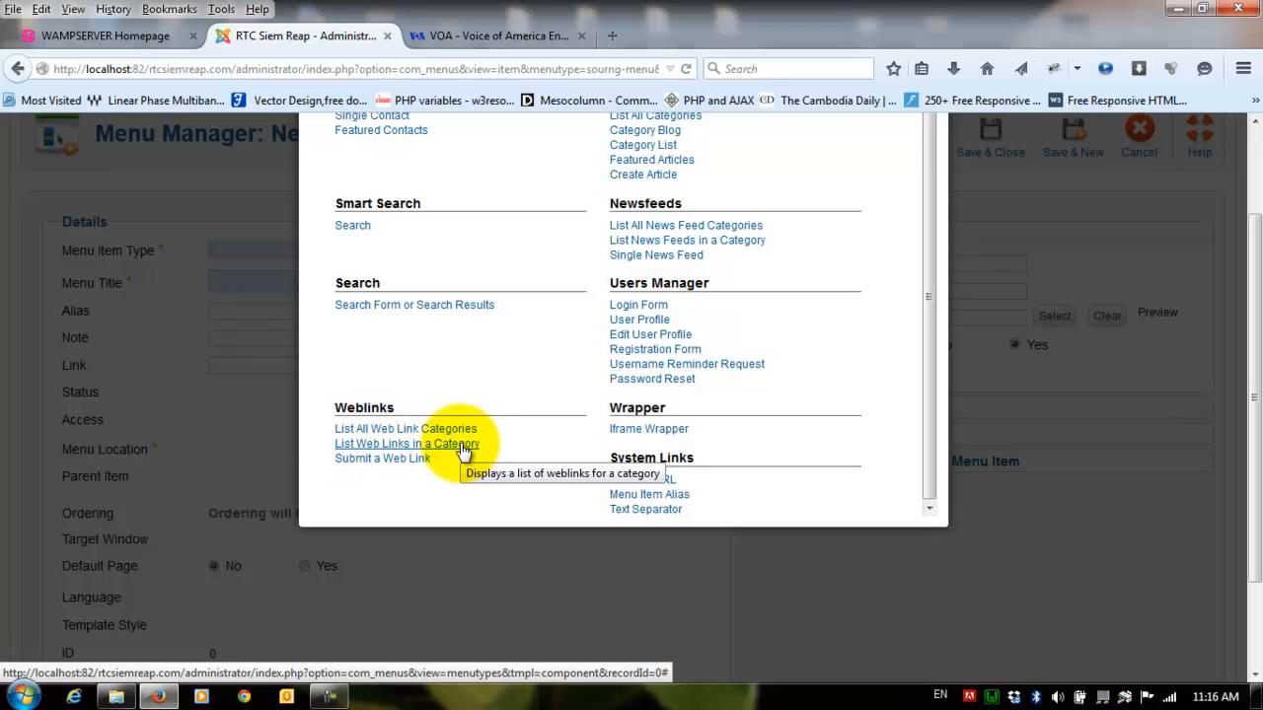
{"action": "left_click", "coordinate": [400, 445]}
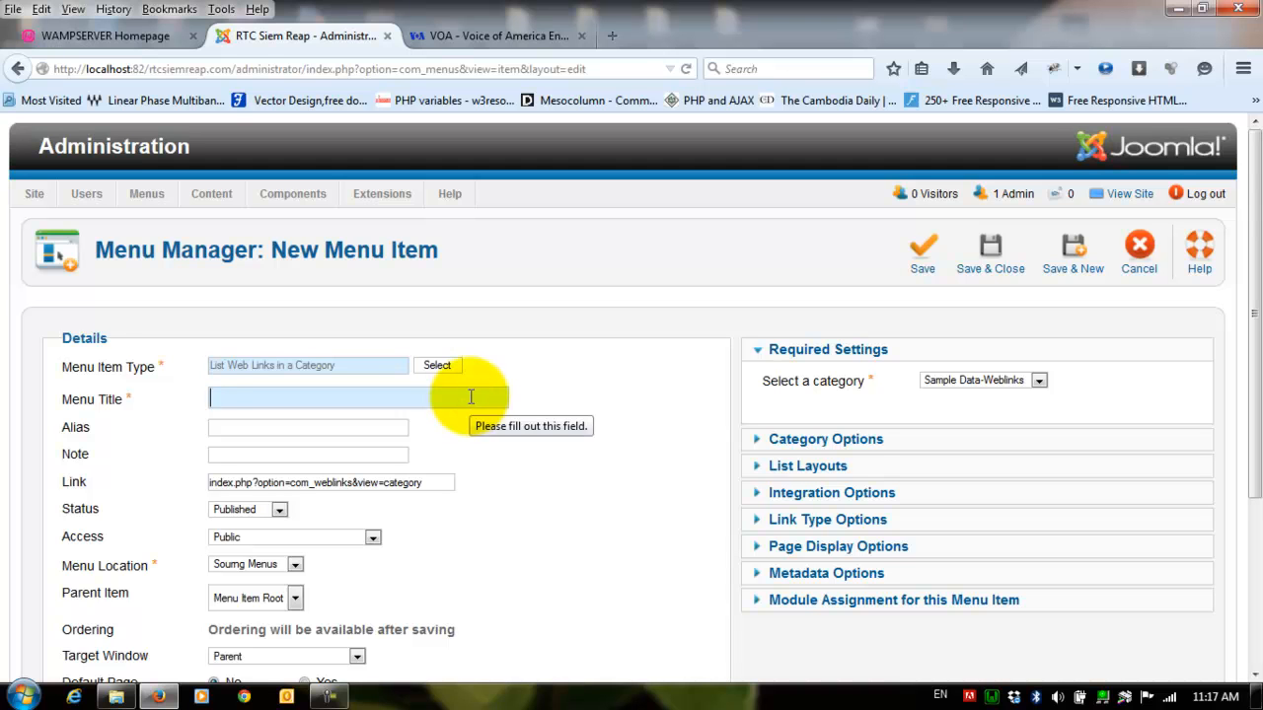
Title the new menu item News Weblinks
{"action": "type", "text": "My"}
{"action": "type", "text": "News W"}
{"action": "key", "text": "BackSpace"}
{"action": "key", "text": "BackSpace"}
{"action": "type", "text": "Weblinks"}
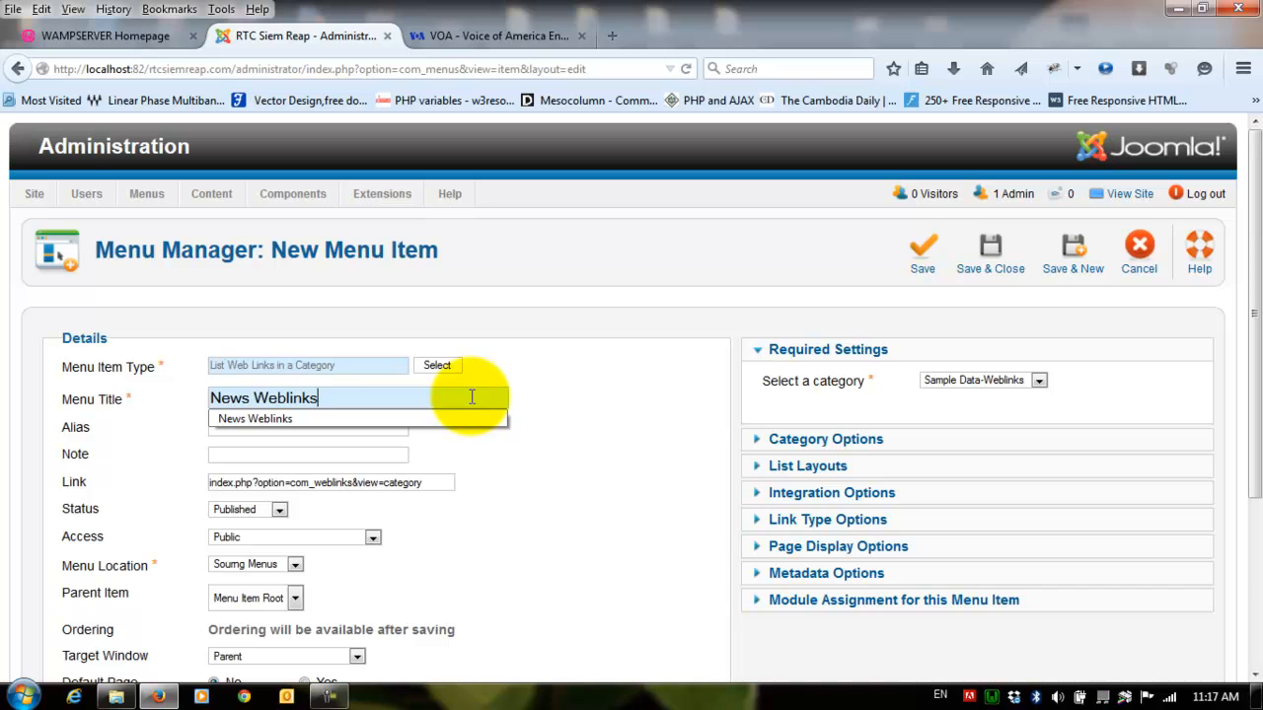
{"action": "left_click", "coordinate": [551, 399]}
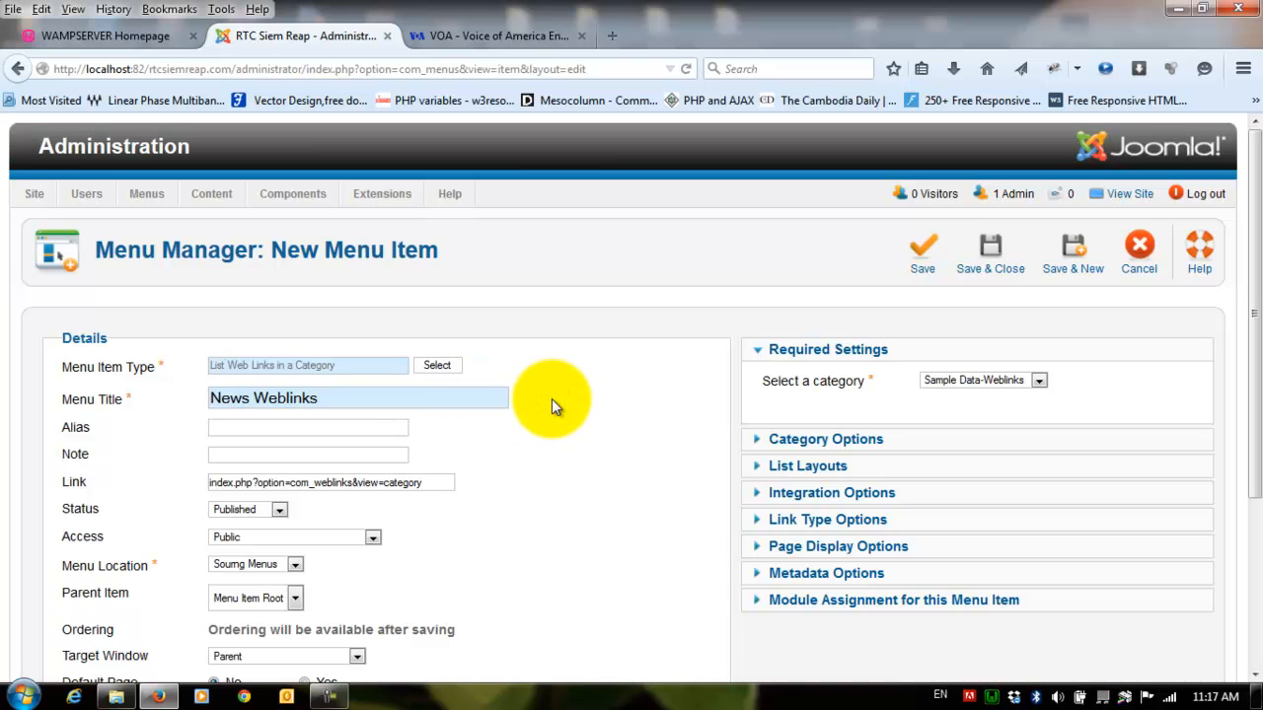
Set the menu item's required category to News Weblinks and save the menu item
{"action": "left_click", "coordinate": [957, 382]}
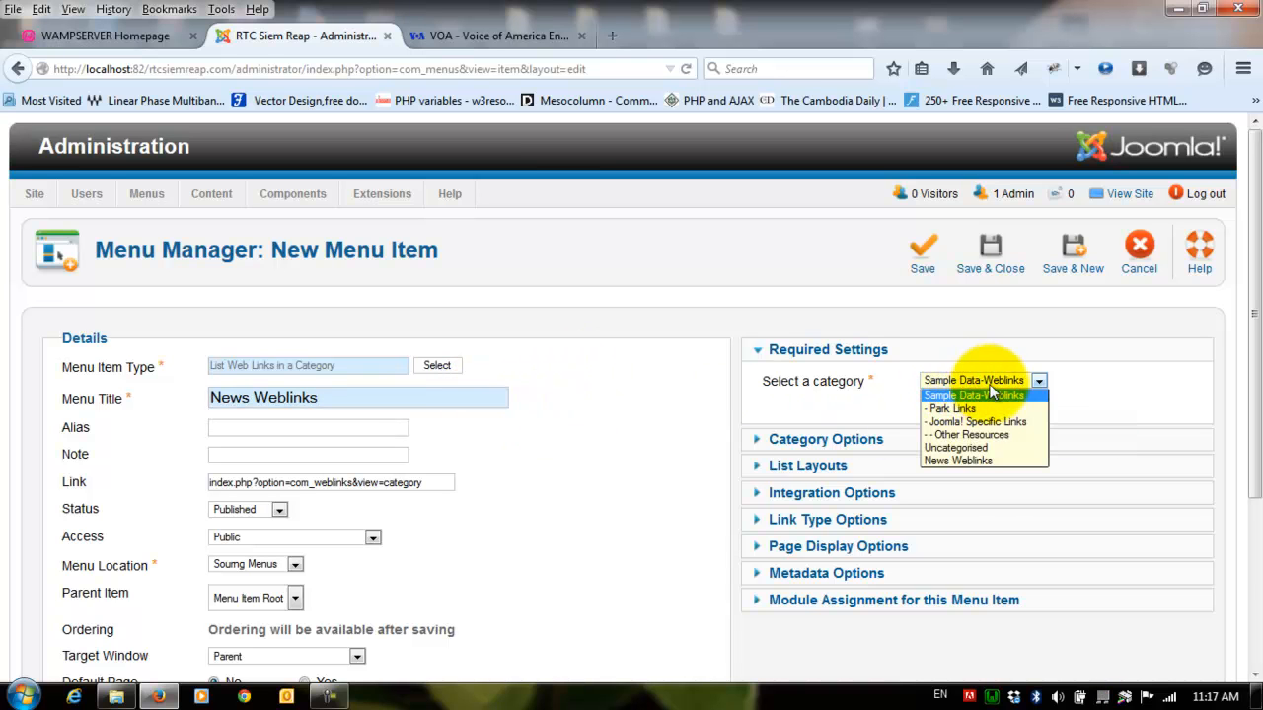
{"action": "left_click", "coordinate": [962, 459]}
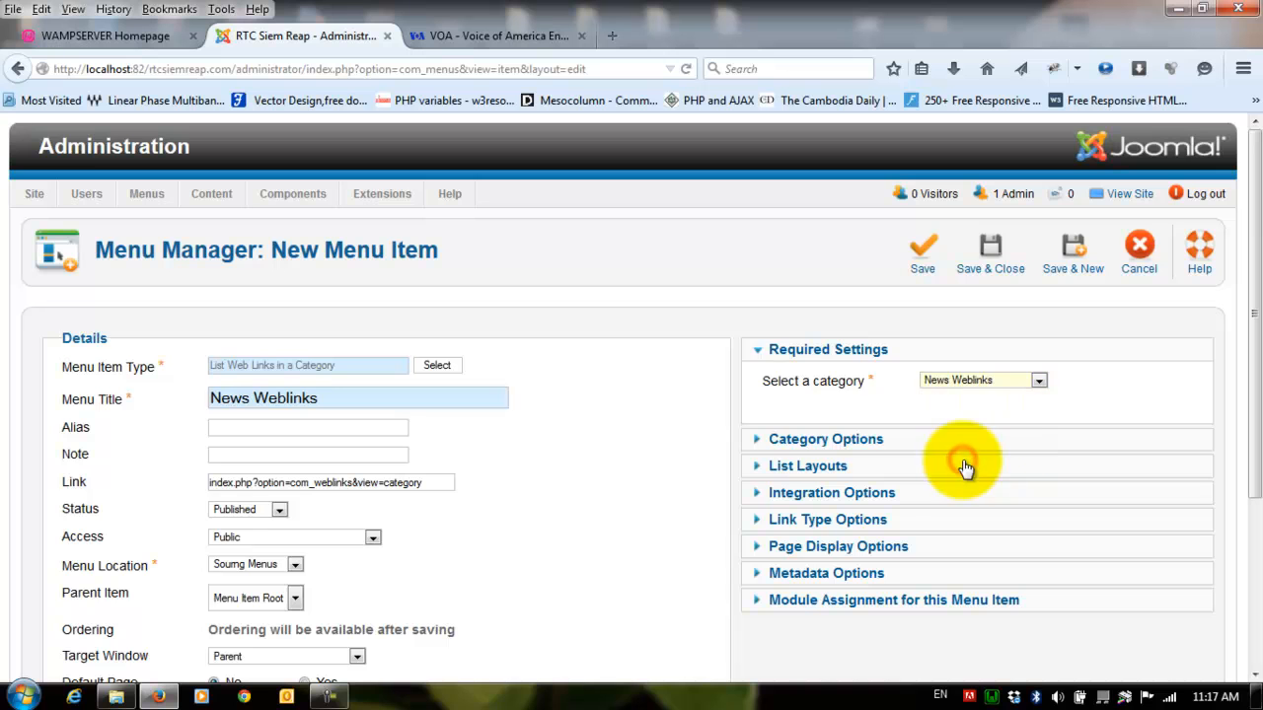
{"action": "left_click", "coordinate": [378, 397]}
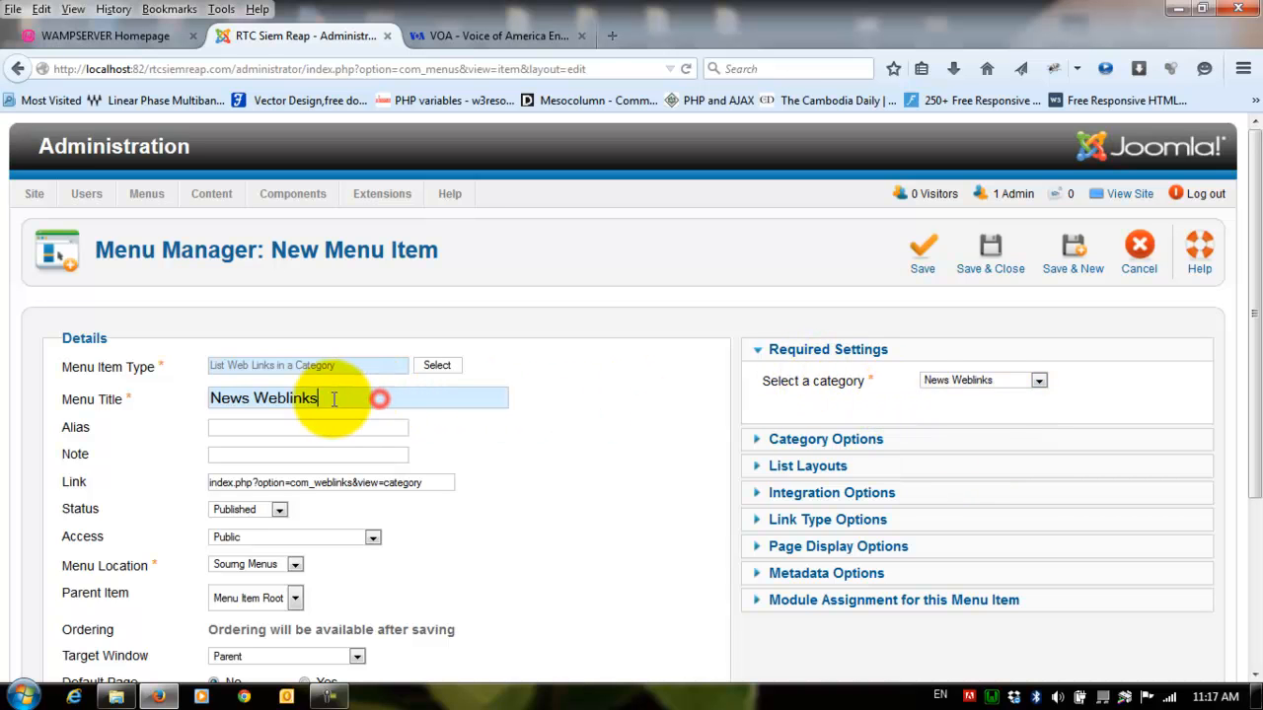
{"action": "left_click", "coordinate": [998, 386]}
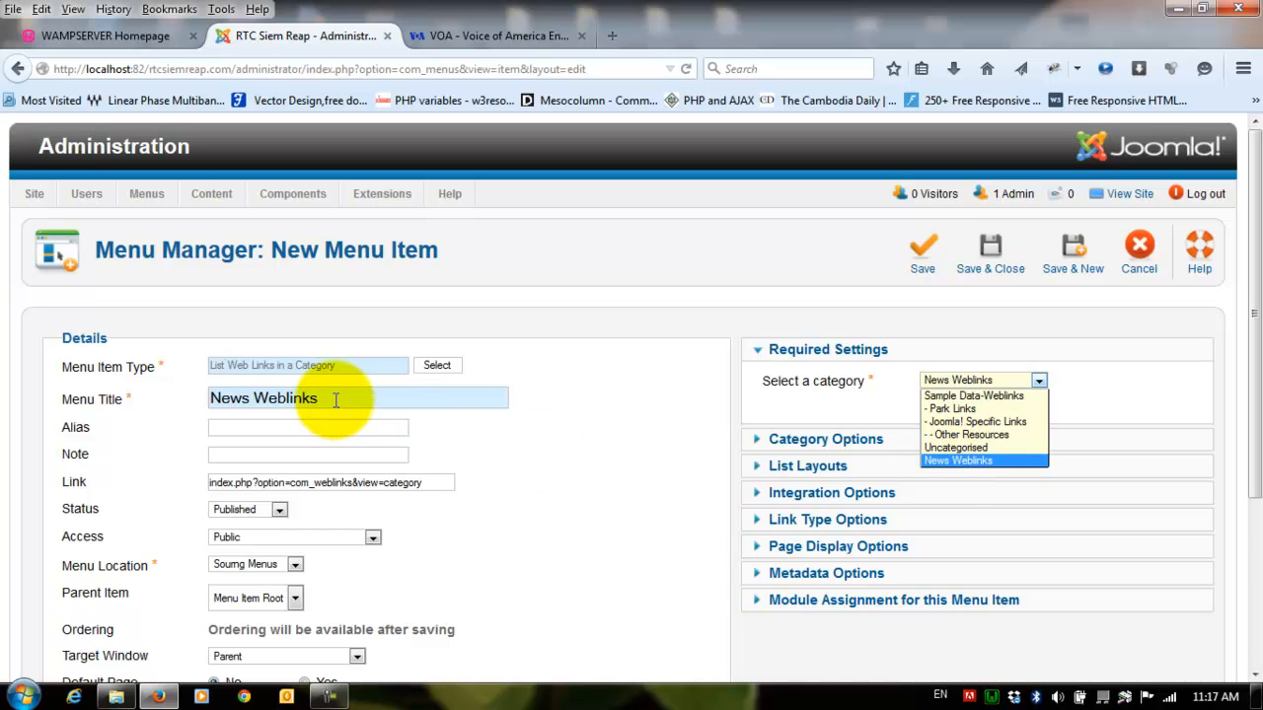
{"action": "left_click", "coordinate": [979, 460]}
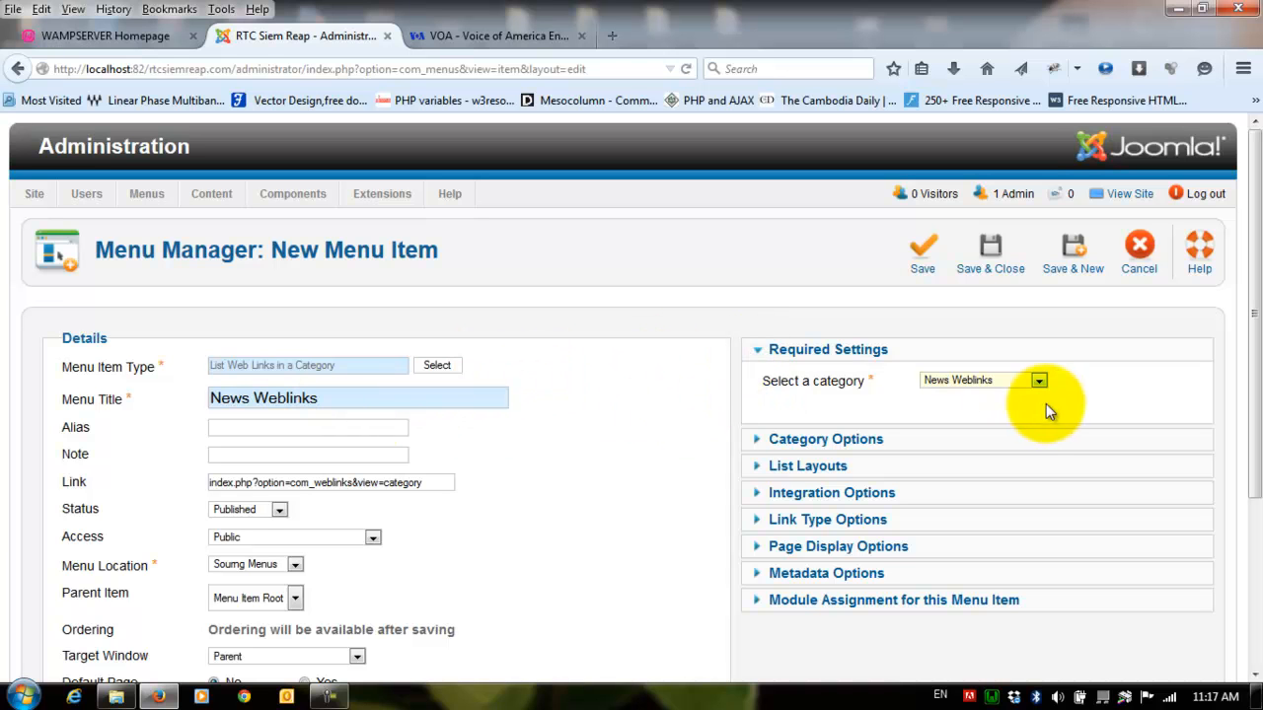
{"action": "left_click", "coordinate": [1002, 383]}
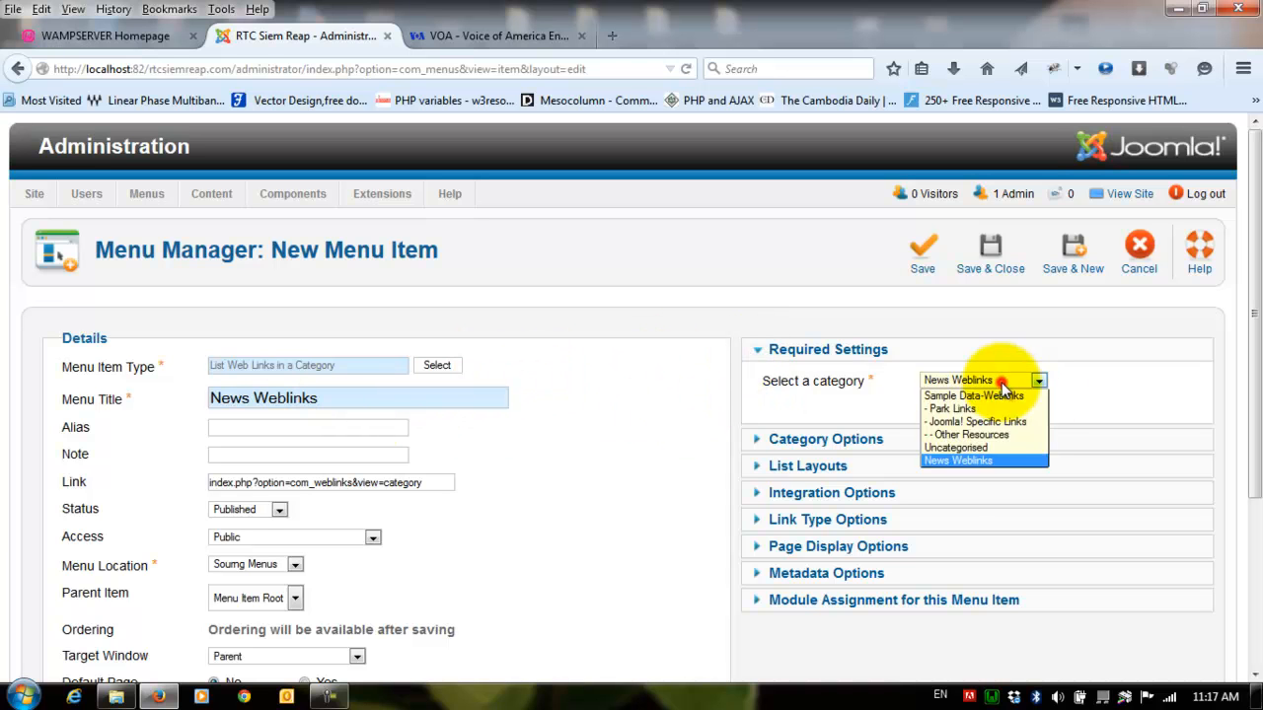
{"action": "left_click", "coordinate": [970, 462]}
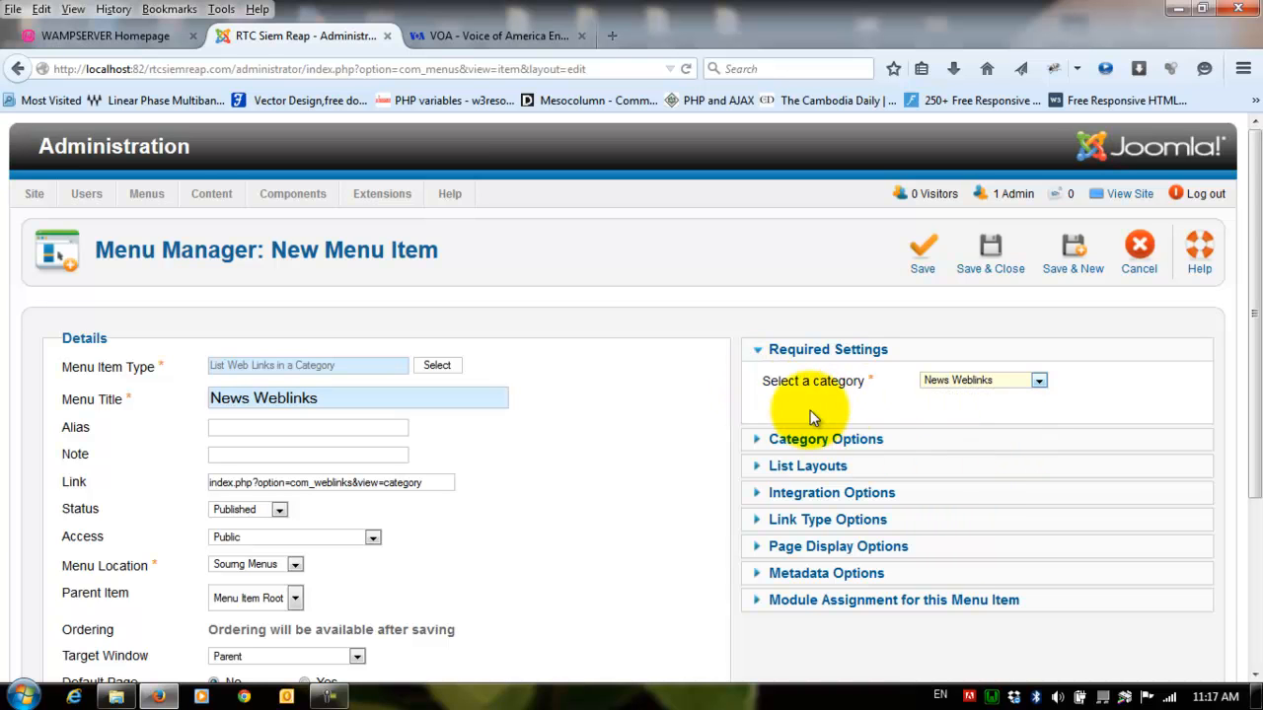
{"action": "left_click", "coordinate": [925, 265]}
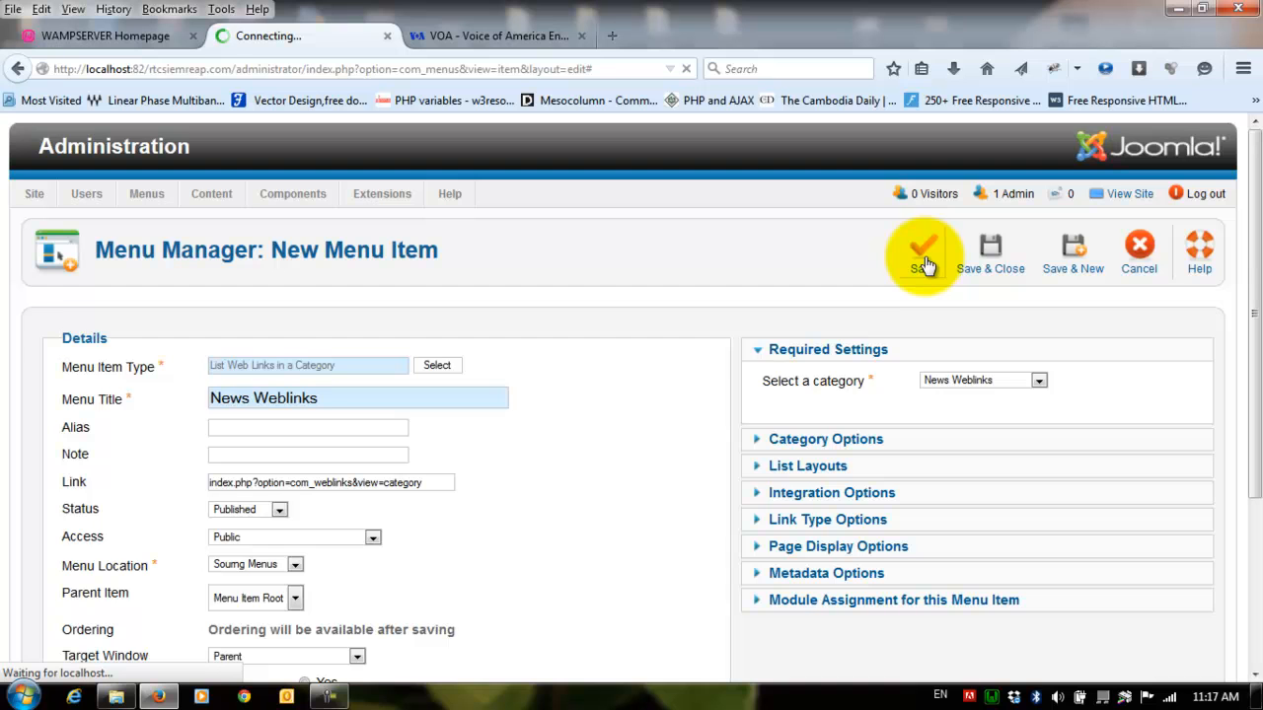
Test the News Weblinks menu item on the public site by following its VOA News link and looking through the linked page
{"action": "left_click", "coordinate": [1130, 194]}
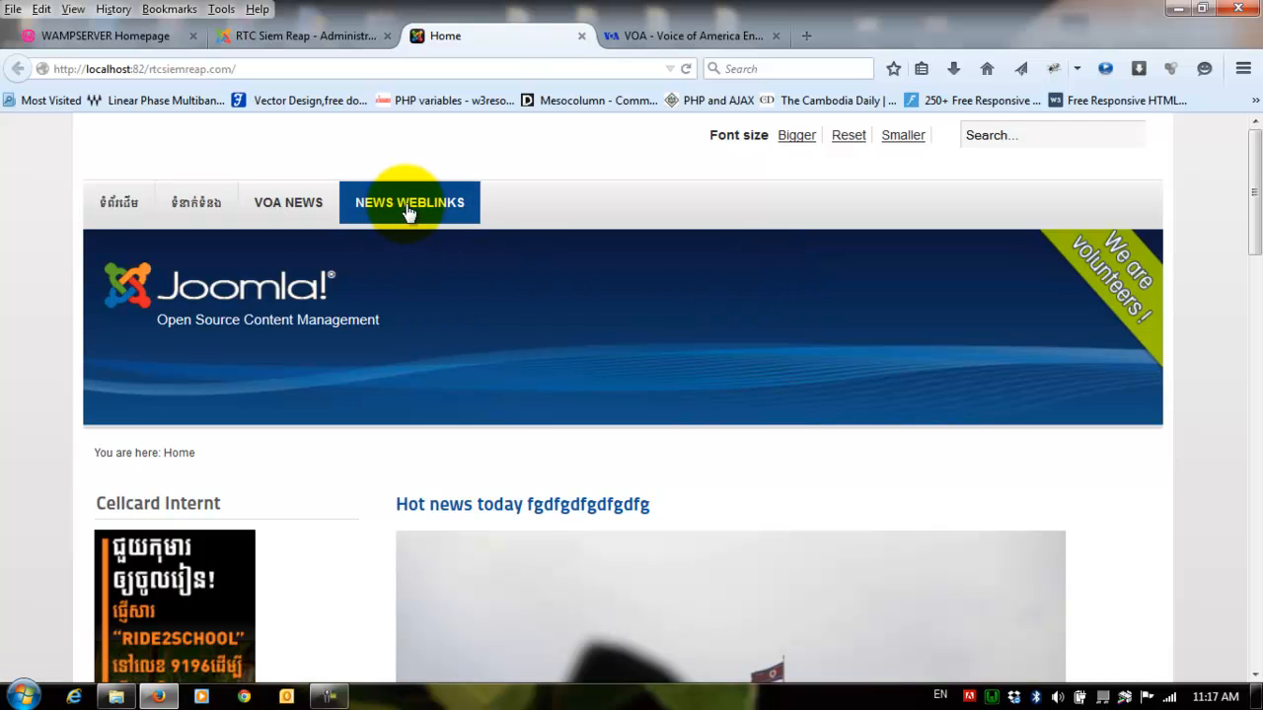
{"action": "left_click", "coordinate": [416, 216]}
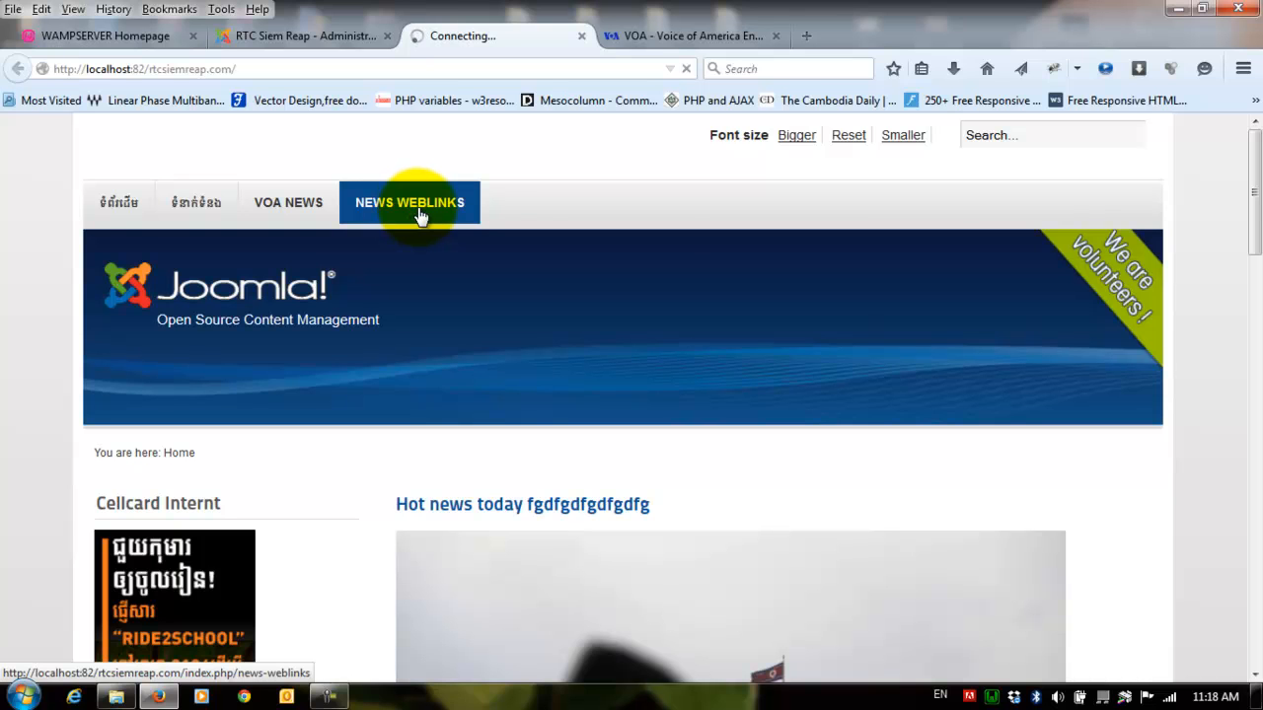
{"action": "scroll", "coordinate": [665, 240], "scroll_direction": "down", "scroll_amount": 3}
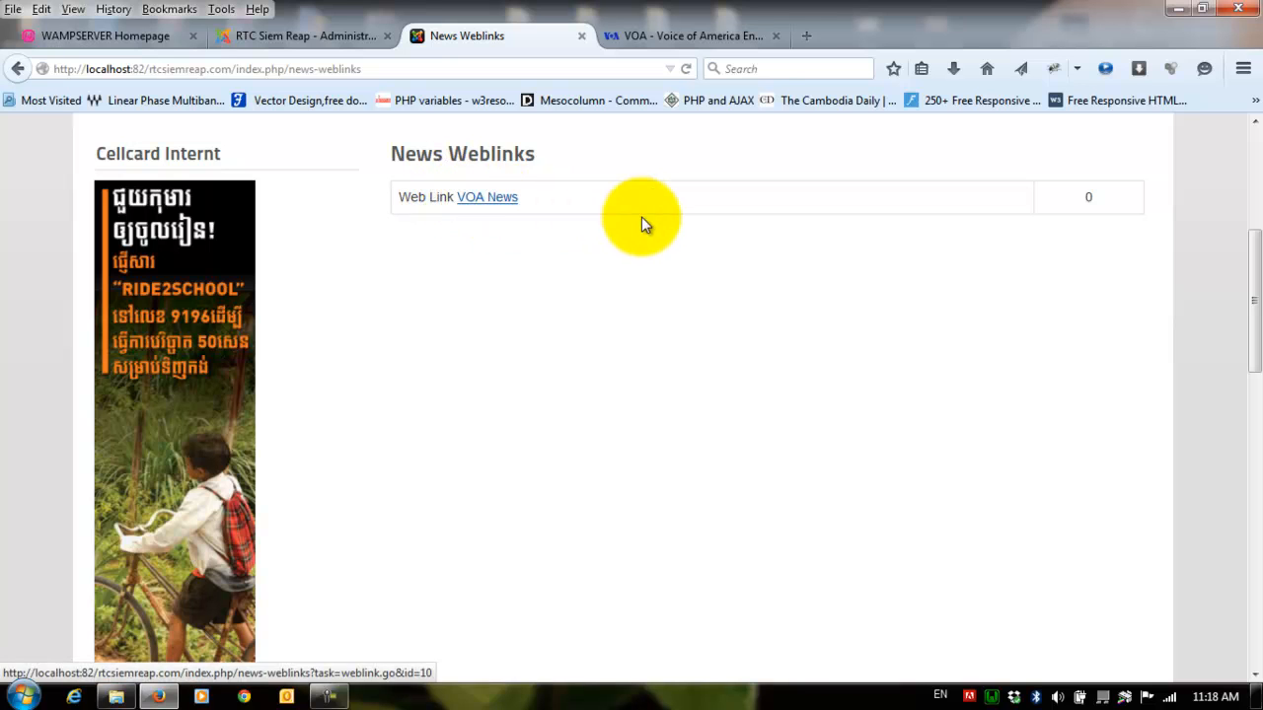
{"action": "left_click", "coordinate": [489, 203]}
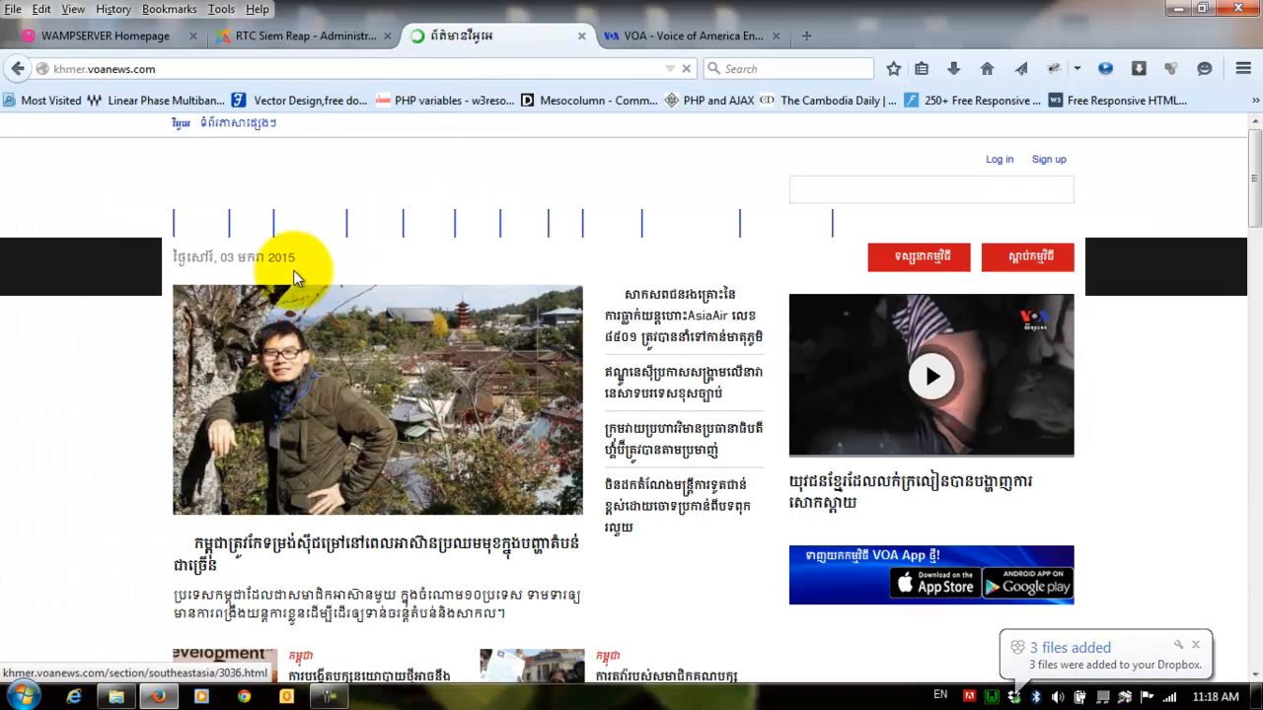
{"action": "scroll", "coordinate": [537, 370], "scroll_direction": "down", "scroll_amount": 10}
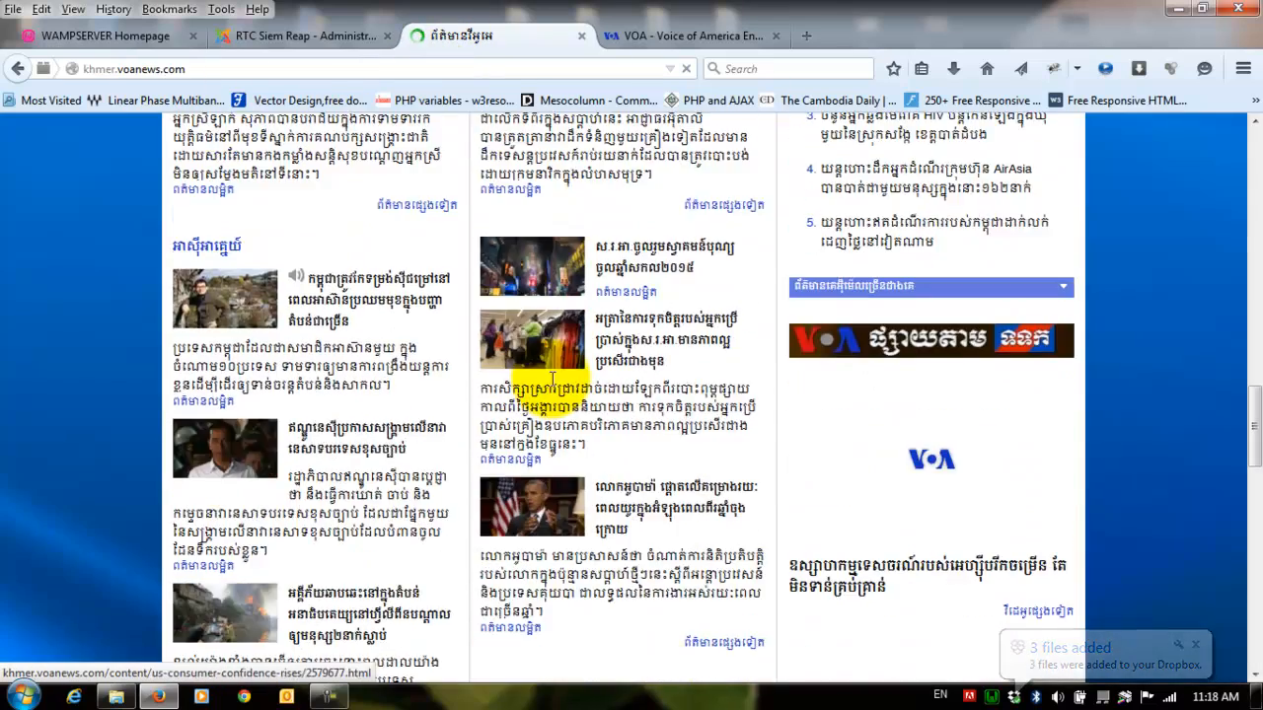
{"action": "scroll", "coordinate": [548, 383], "scroll_direction": "down", "scroll_amount": 10}
{"action": "scroll", "coordinate": [556, 366], "scroll_direction": "up", "scroll_amount": 5}
{"action": "scroll", "coordinate": [556, 370], "scroll_direction": "up", "scroll_amount": 15}
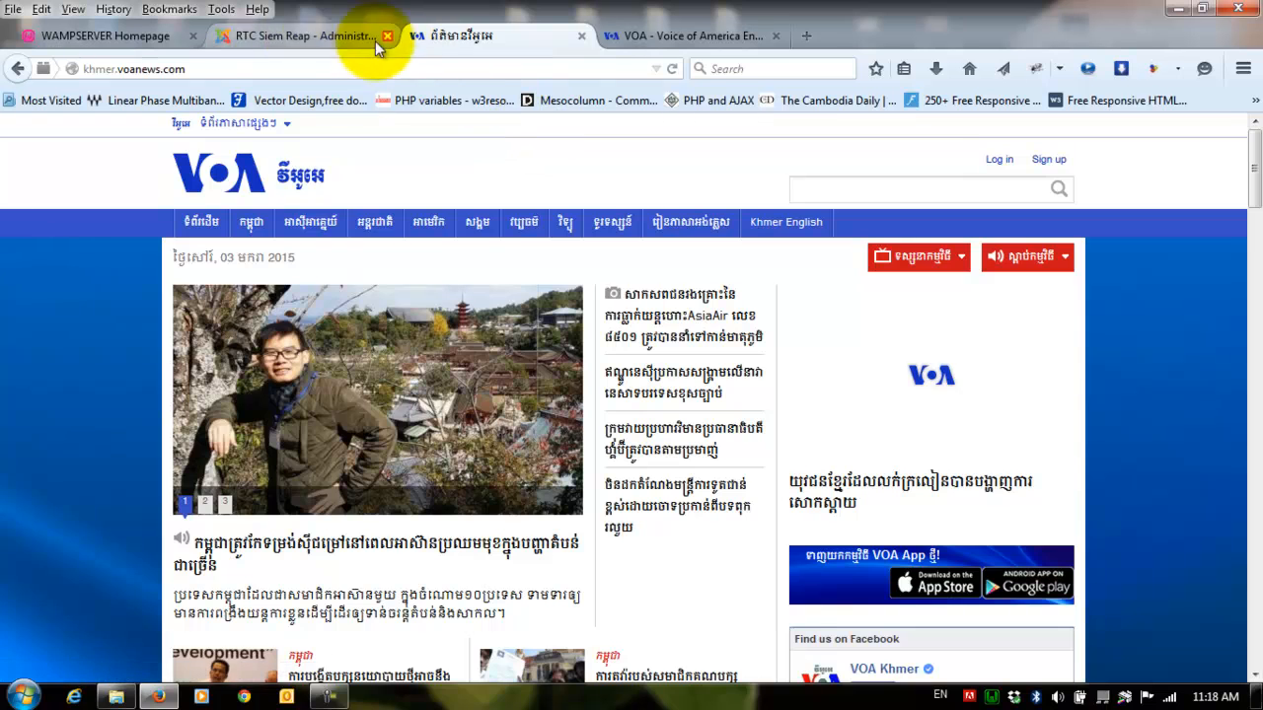
Return to the Joomla administration, save and close the News Weblinks menu item, and check for it in the menu items list
{"action": "left_click", "coordinate": [289, 36]}
{"action": "scroll", "coordinate": [528, 463], "scroll_direction": "down", "scroll_amount": 5}
{"action": "scroll", "coordinate": [528, 465], "scroll_direction": "up", "scroll_amount": 5}
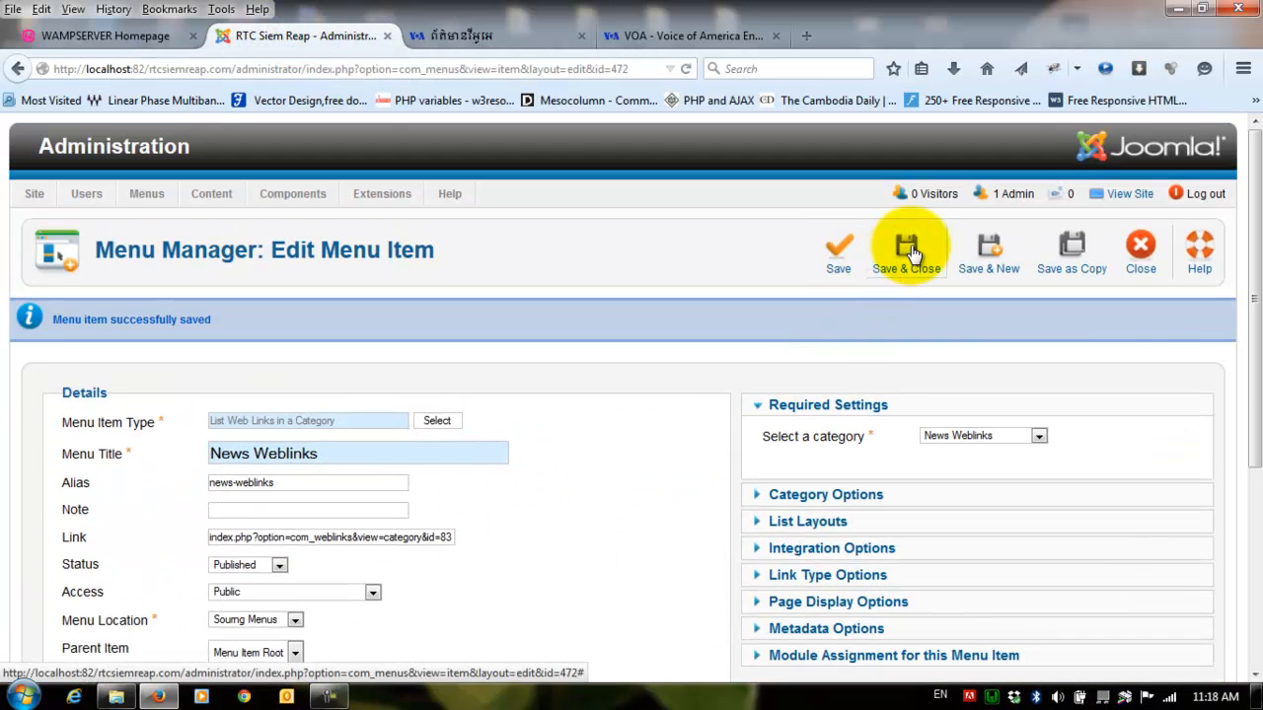
{"action": "left_click", "coordinate": [913, 253]}
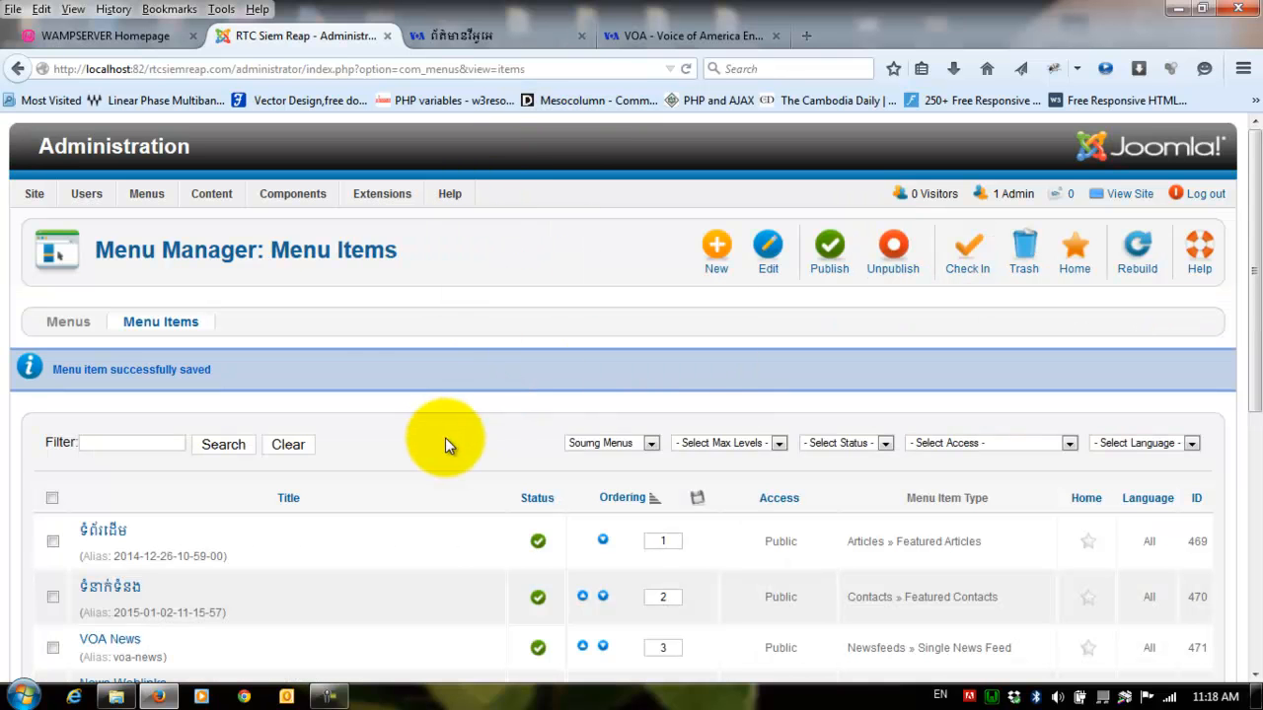
{"action": "scroll", "coordinate": [361, 451], "scroll_direction": "down", "scroll_amount": 3}
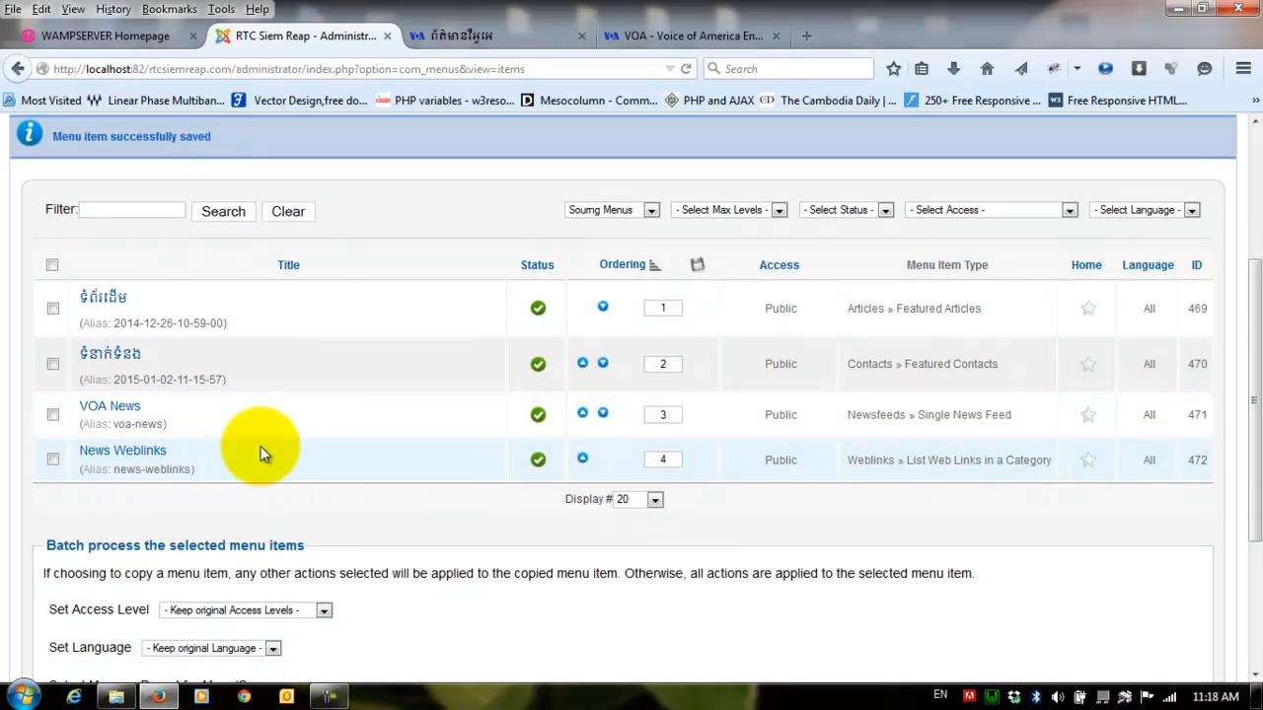
{"action": "scroll", "coordinate": [262, 444], "scroll_direction": "up", "scroll_amount": 3}
Open the web links list and filter it by the News Weblinks category
{"action": "mouse_move", "coordinate": [292, 194]}
{"action": "mouse_move", "coordinate": [316, 326]}
{"action": "left_click", "coordinate": [308, 419]}
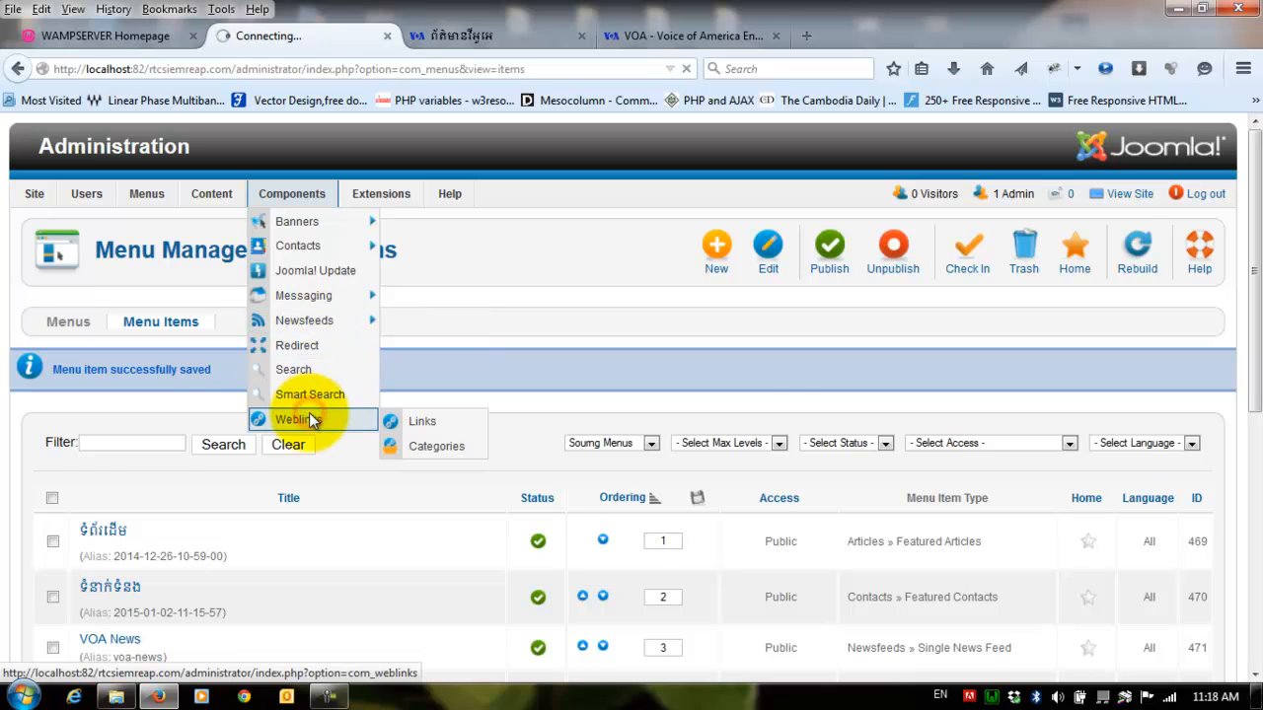
{"action": "scroll", "coordinate": [423, 451], "scroll_direction": "down", "scroll_amount": 6}
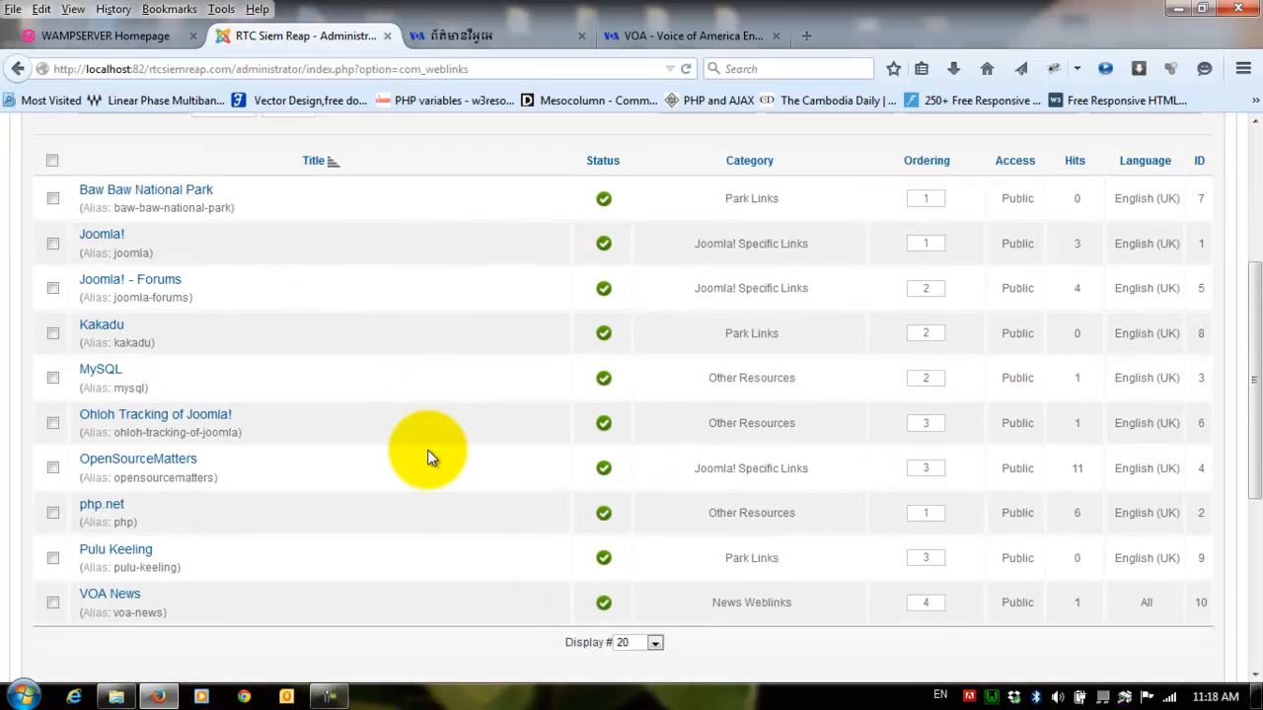
{"action": "scroll", "coordinate": [427, 457], "scroll_direction": "up", "scroll_amount": 5}
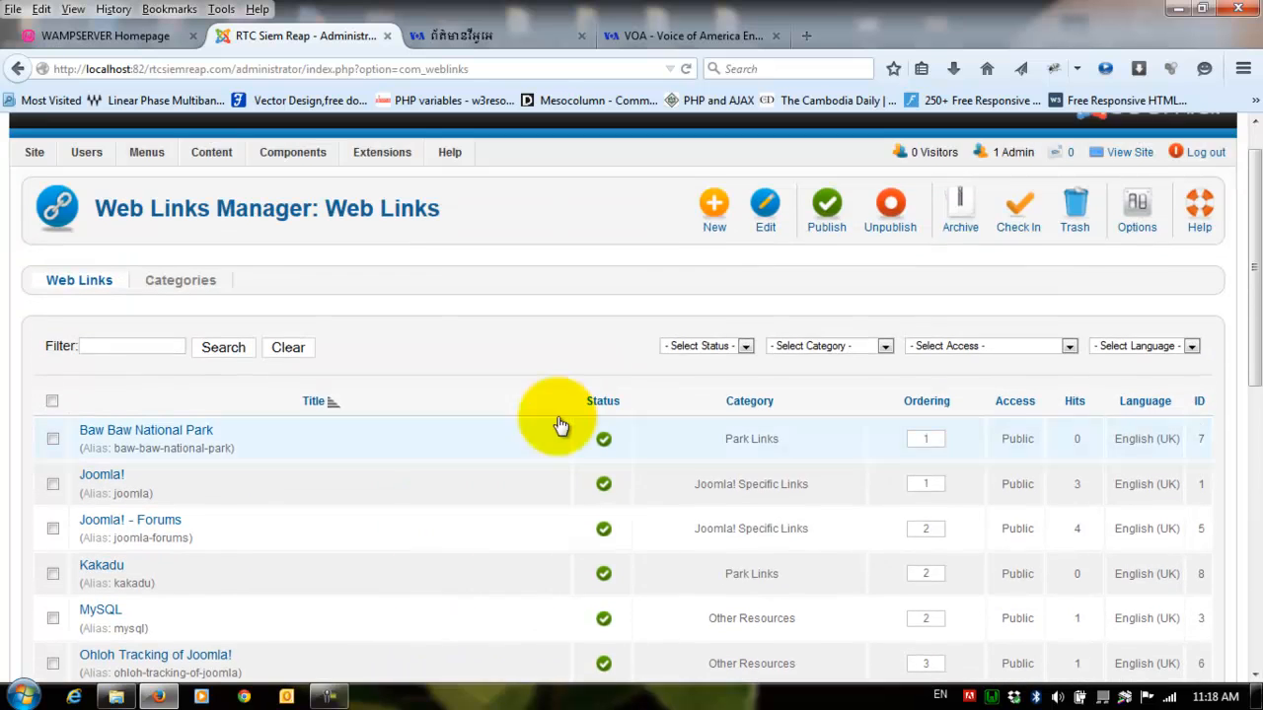
{"action": "scroll", "coordinate": [559, 425], "scroll_direction": "up", "scroll_amount": 1}
{"action": "left_click", "coordinate": [827, 387]}
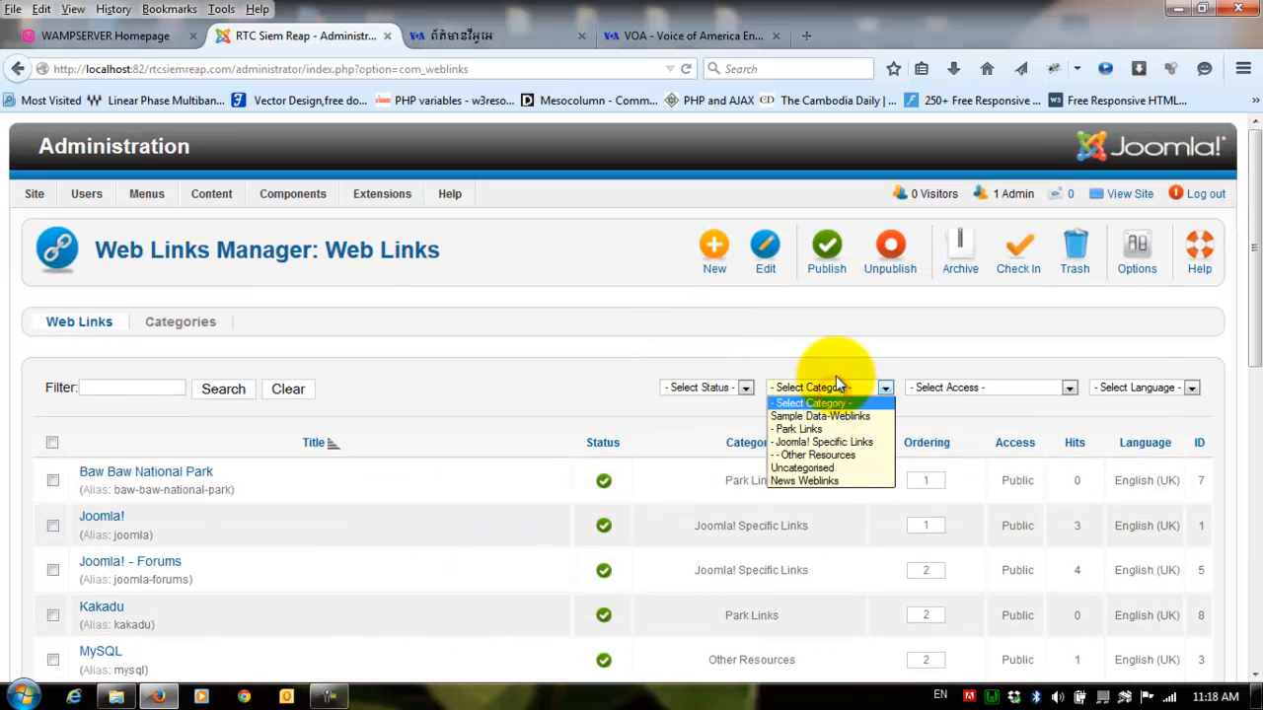
{"action": "left_click", "coordinate": [814, 480]}
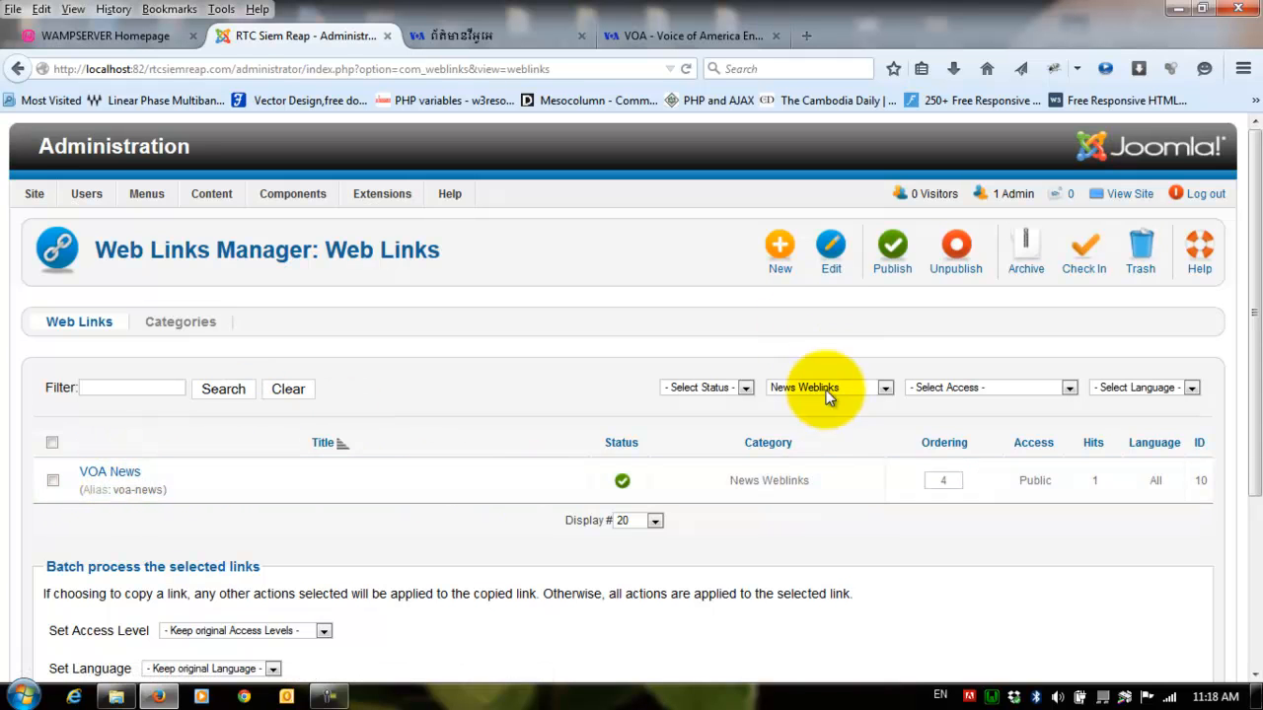
Start a new web link titled ABC News and load abcnews.com in a separate browser tab
{"action": "left_click", "coordinate": [782, 249]}
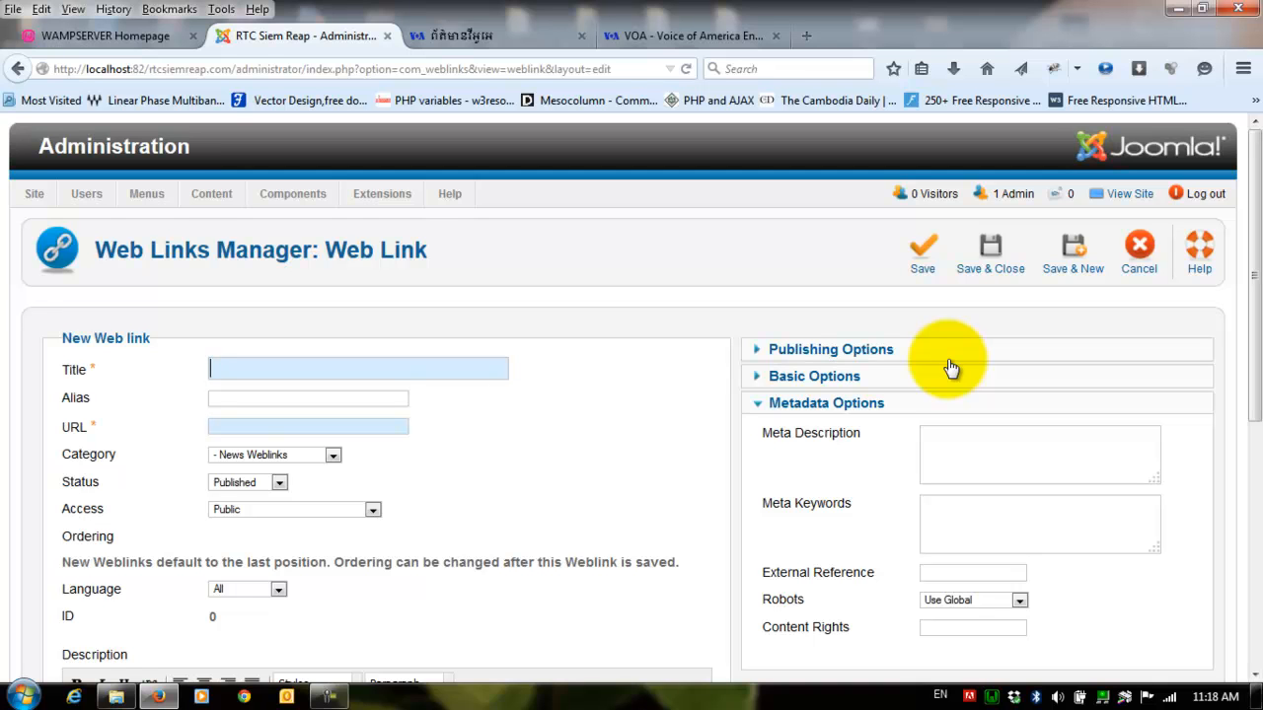
{"action": "type", "text": "ABC News"}
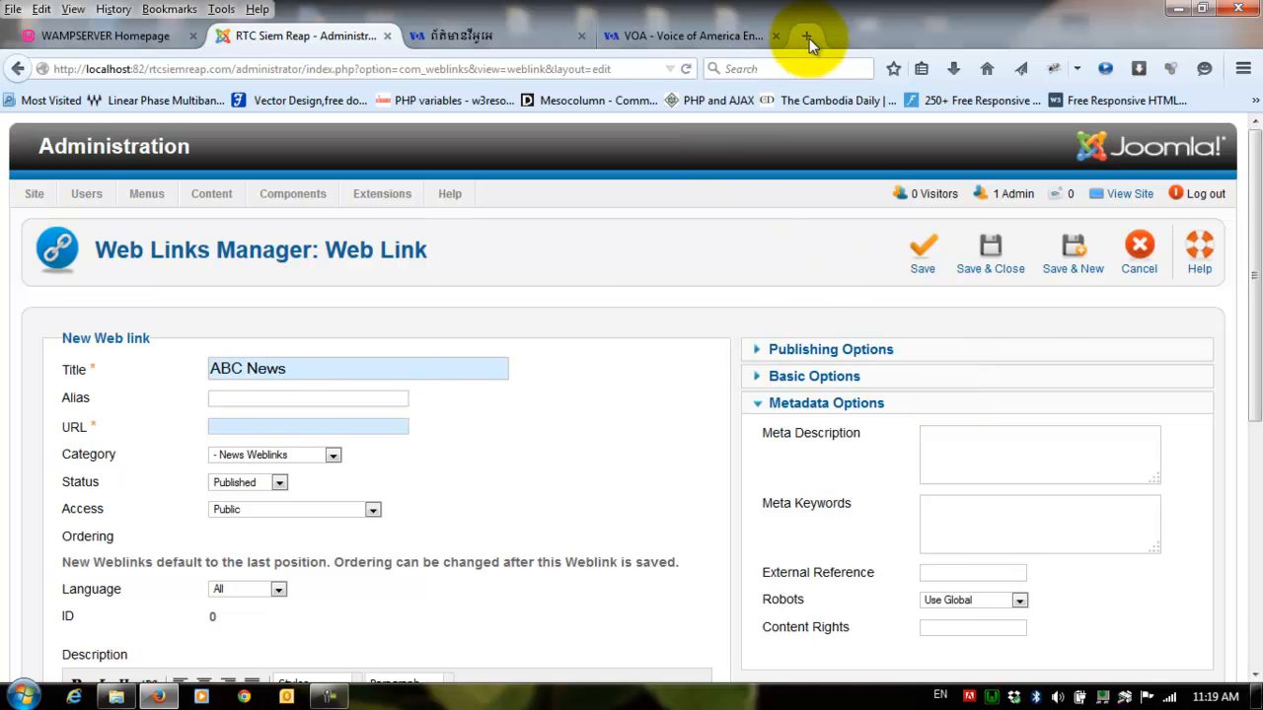
{"action": "left_click", "coordinate": [808, 37]}
{"action": "type", "text": "abcne"}
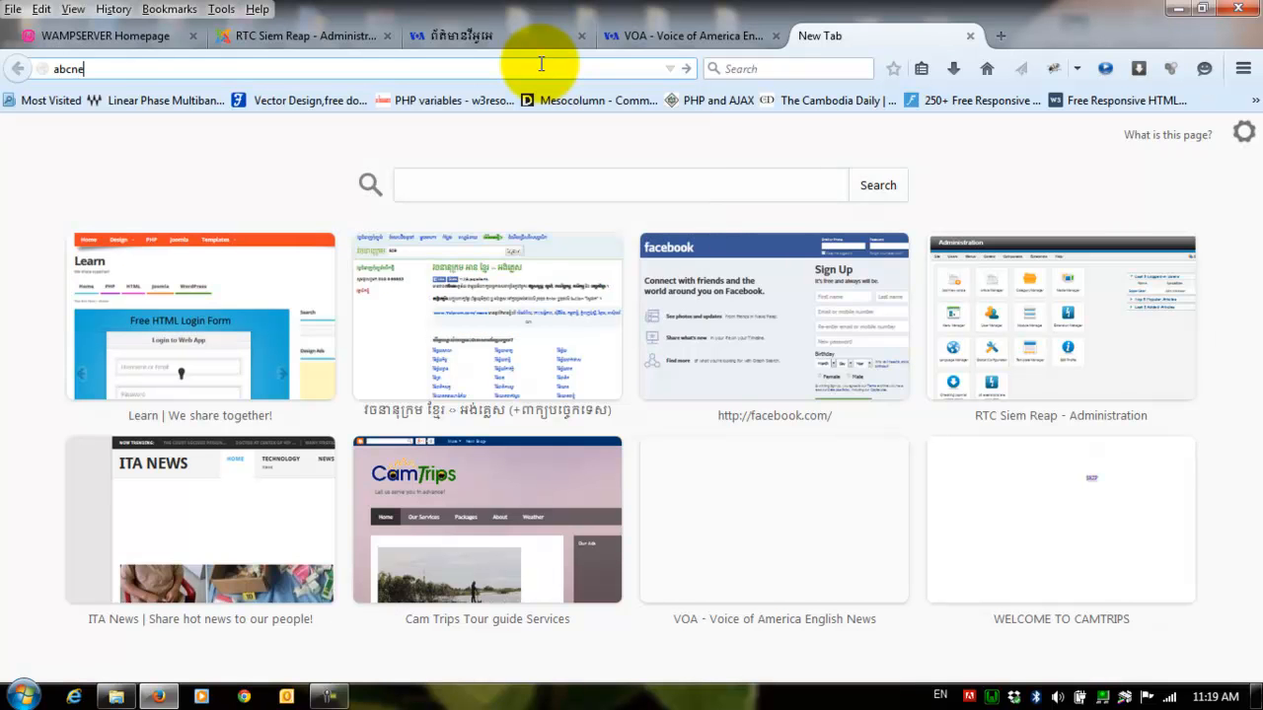
{"action": "type", "text": "ws.com"}
{"action": "key", "text": "Return"}
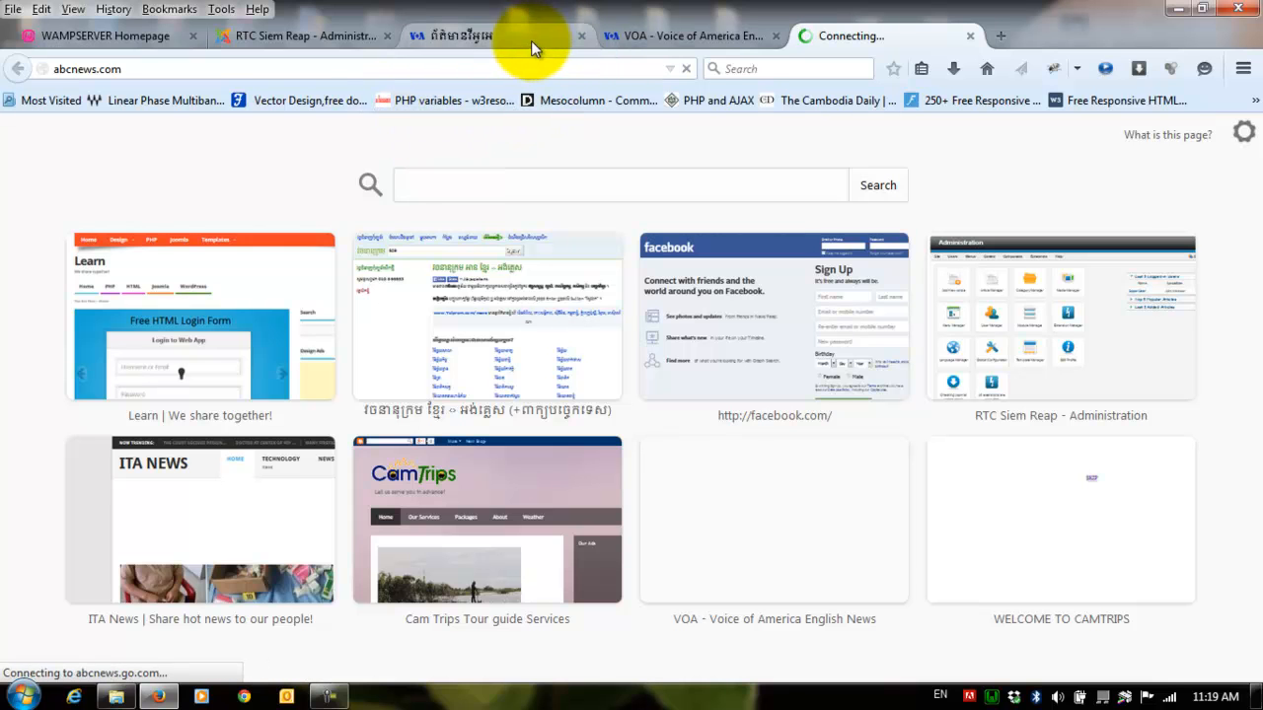
{"action": "left_click", "coordinate": [312, 31]}
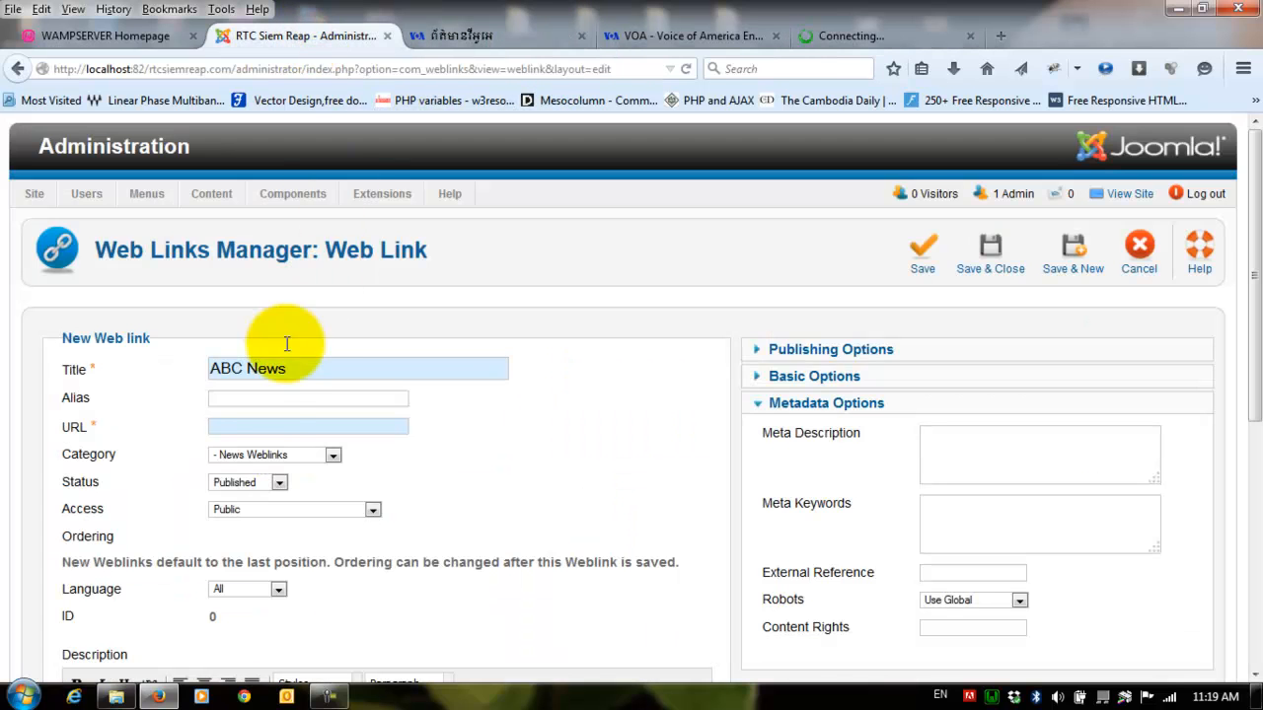
{"action": "left_click", "coordinate": [261, 428]}
{"action": "type", "text": "www."}
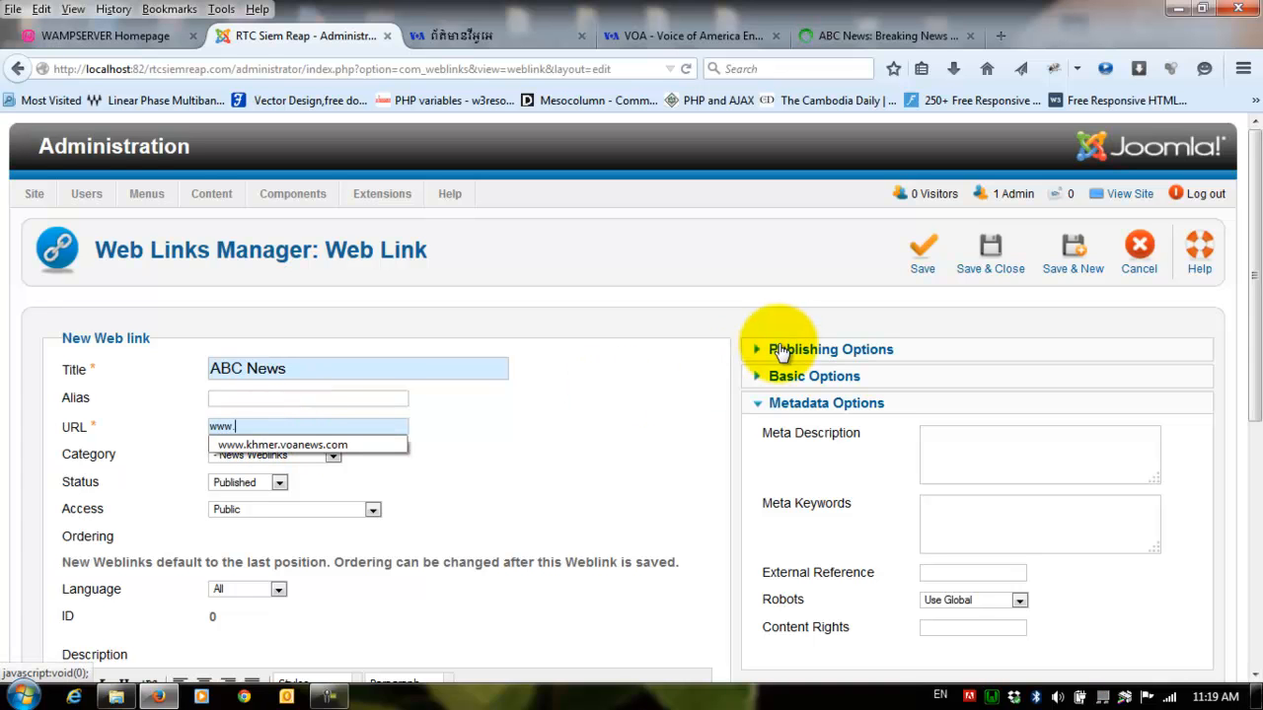
{"action": "type", "text": "abcnews.com"}
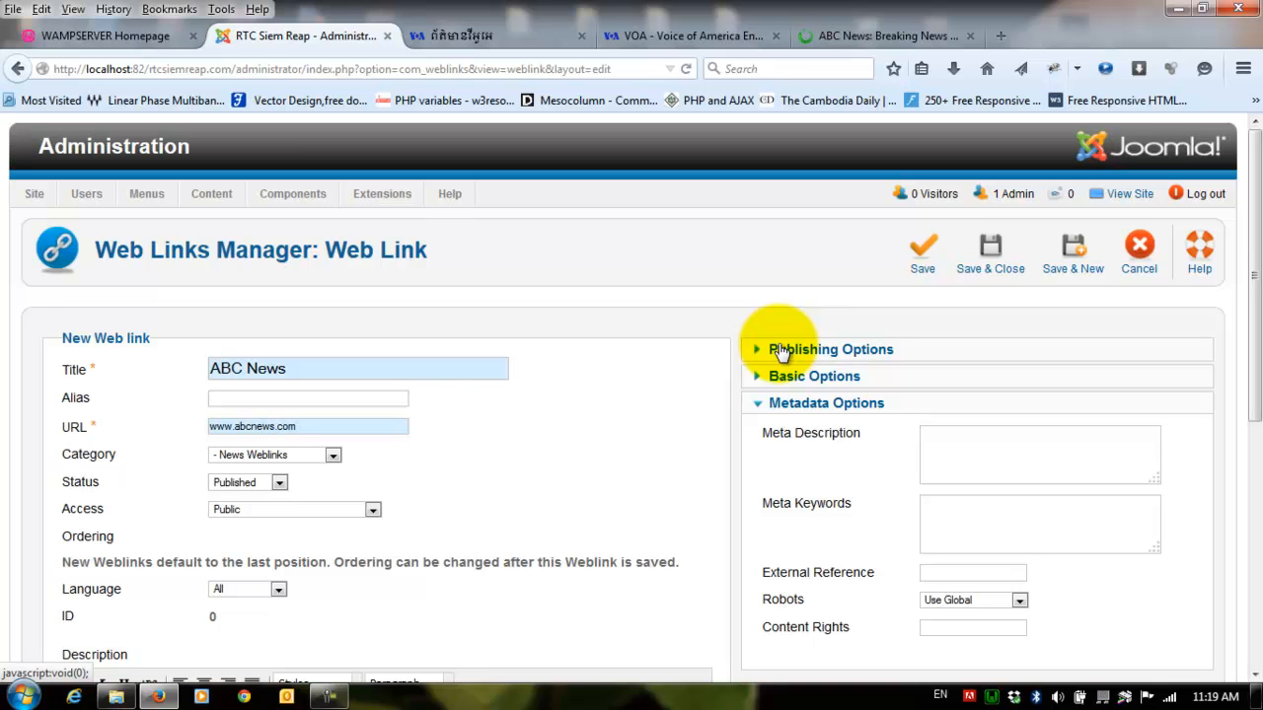
Review the ABC News link's basic, metadata and publishing options and its description area, and save and close the link
{"action": "left_click", "coordinate": [776, 379]}
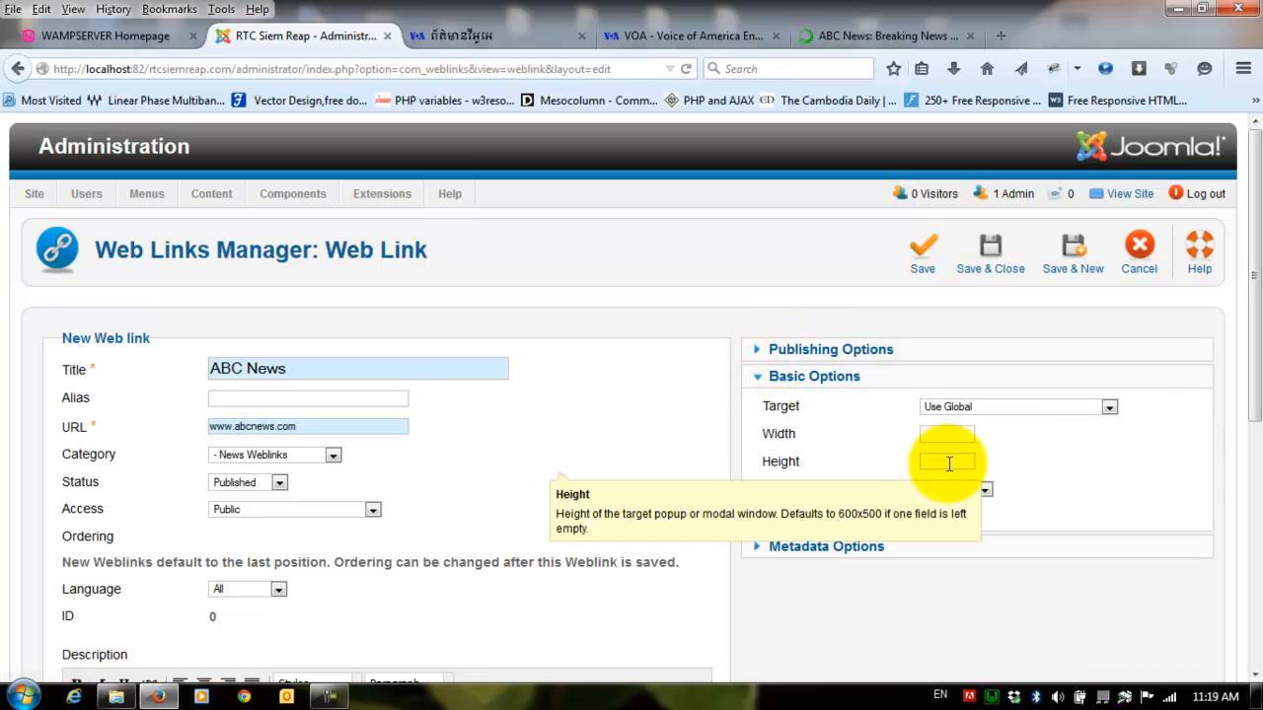
{"action": "left_click", "coordinate": [804, 548]}
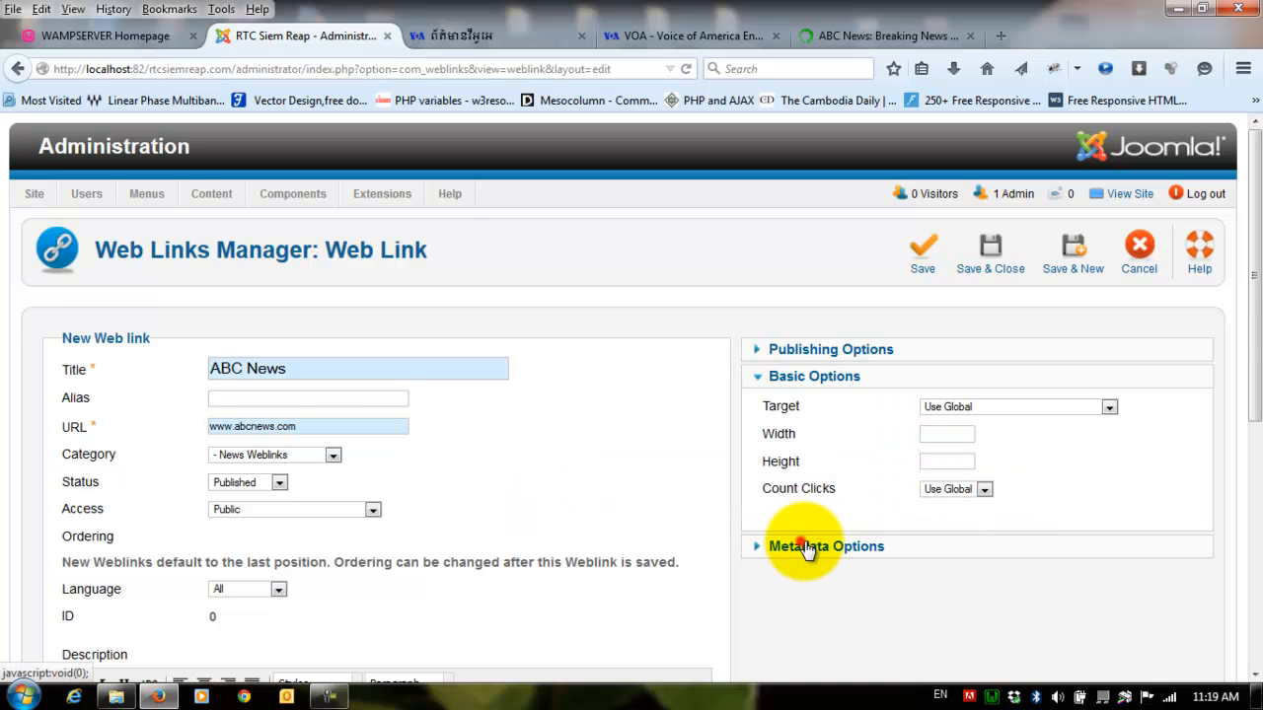
{"action": "left_click", "coordinate": [798, 549]}
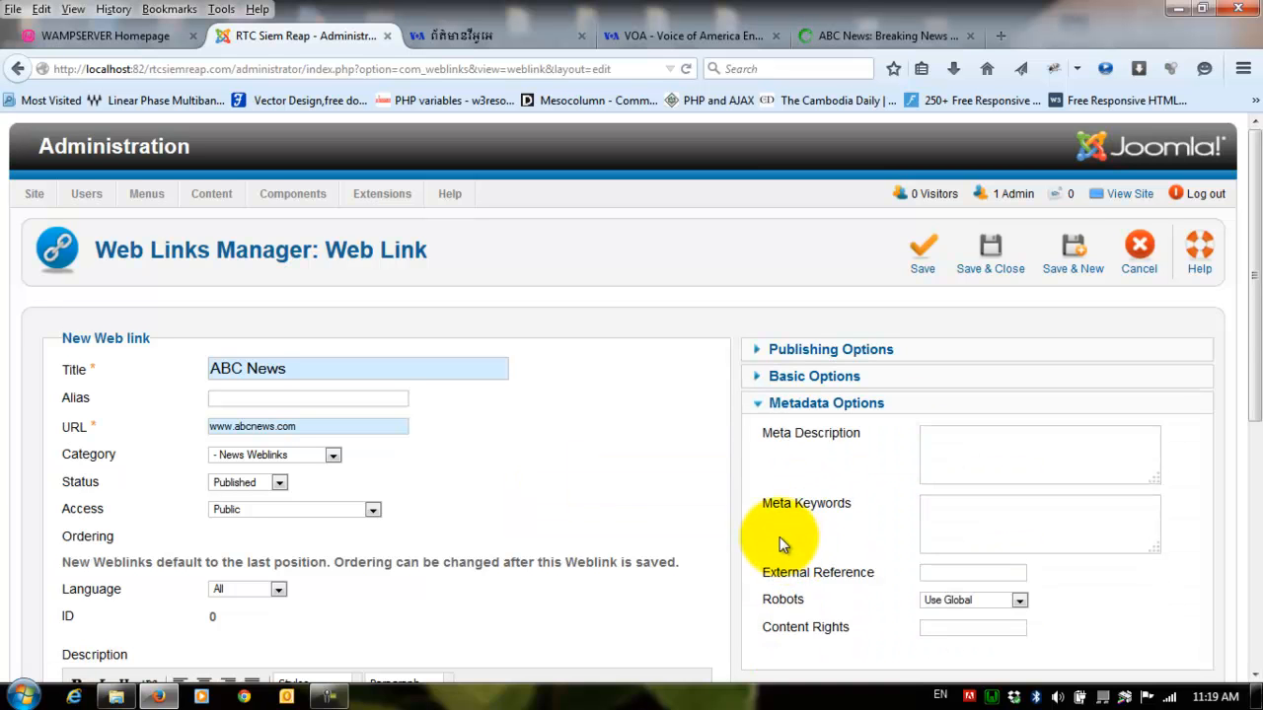
{"action": "scroll", "coordinate": [780, 533], "scroll_direction": "down", "scroll_amount": 8}
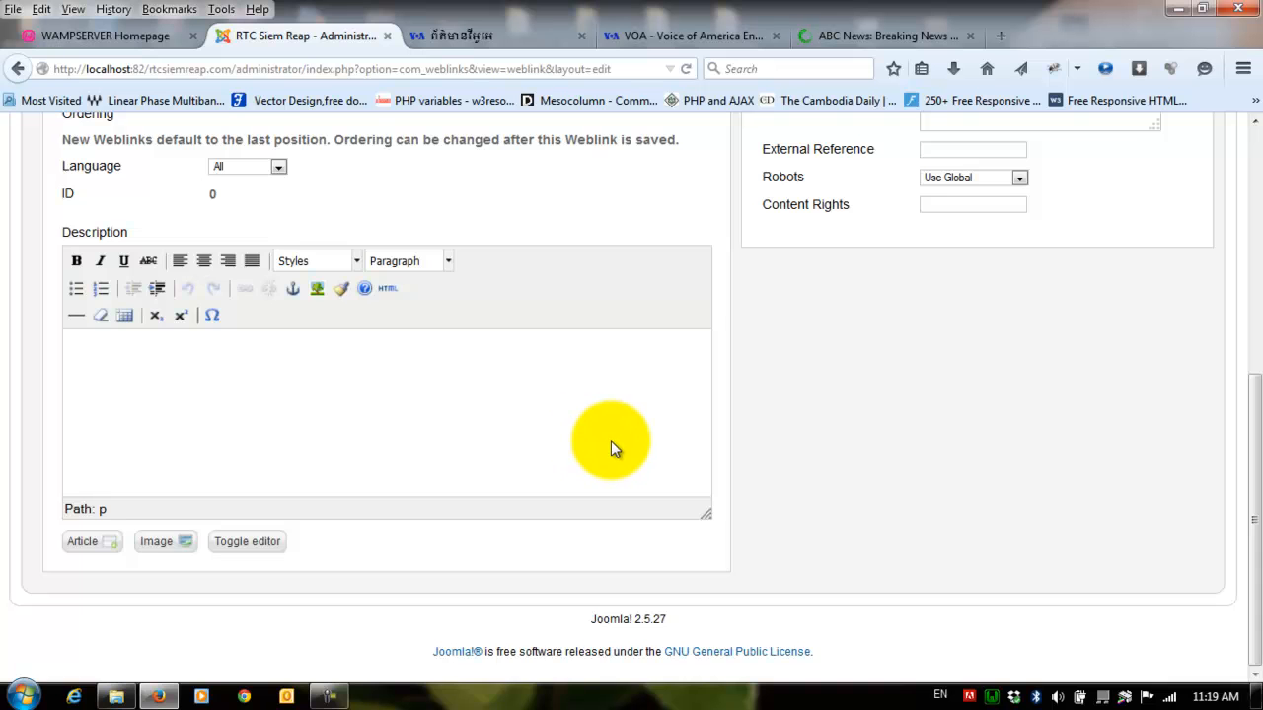
{"action": "scroll", "coordinate": [610, 440], "scroll_direction": "up", "scroll_amount": 8}
{"action": "scroll", "coordinate": [506, 472], "scroll_direction": "down", "scroll_amount": 7}
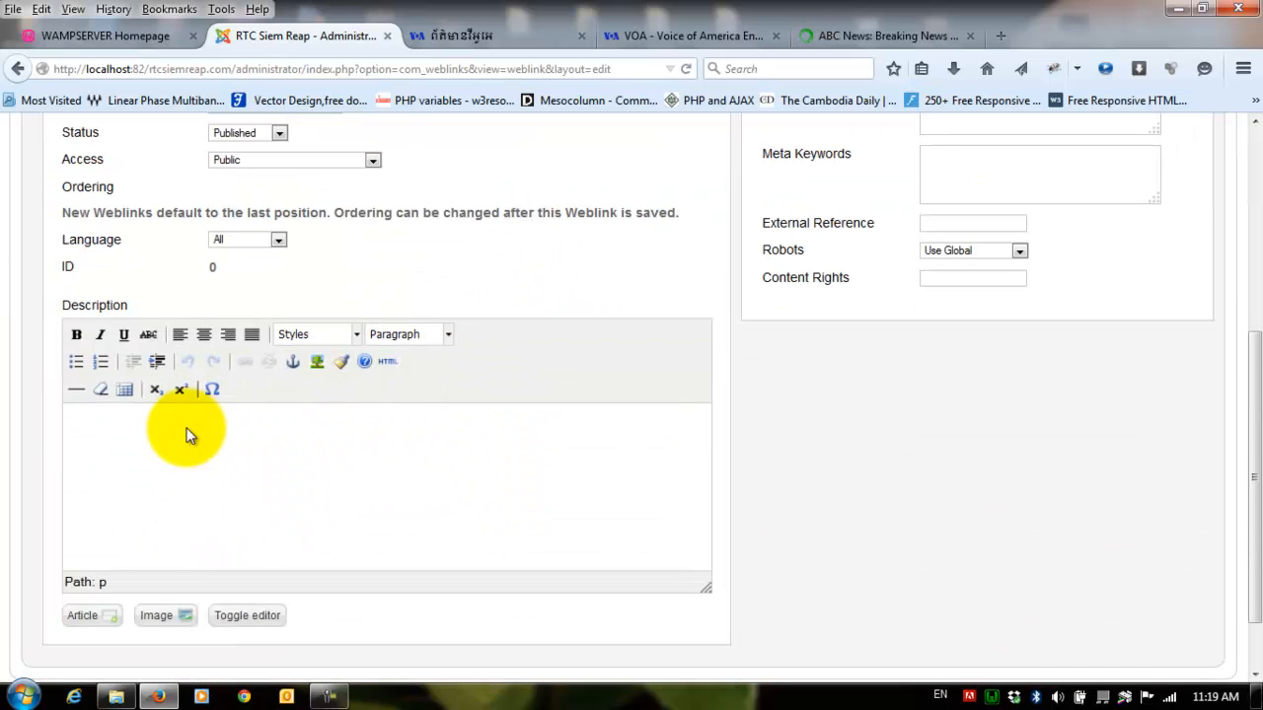
{"action": "scroll", "coordinate": [331, 383], "scroll_direction": "up", "scroll_amount": 5}
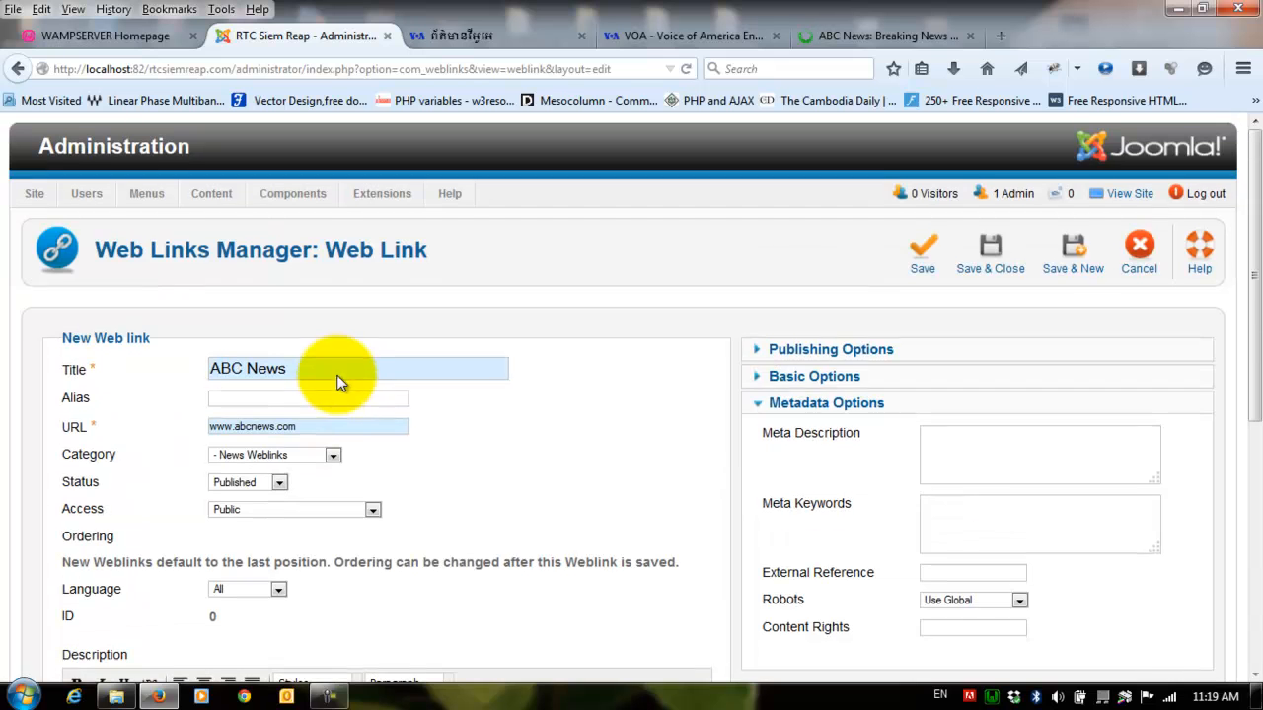
{"action": "left_click", "coordinate": [764, 351]}
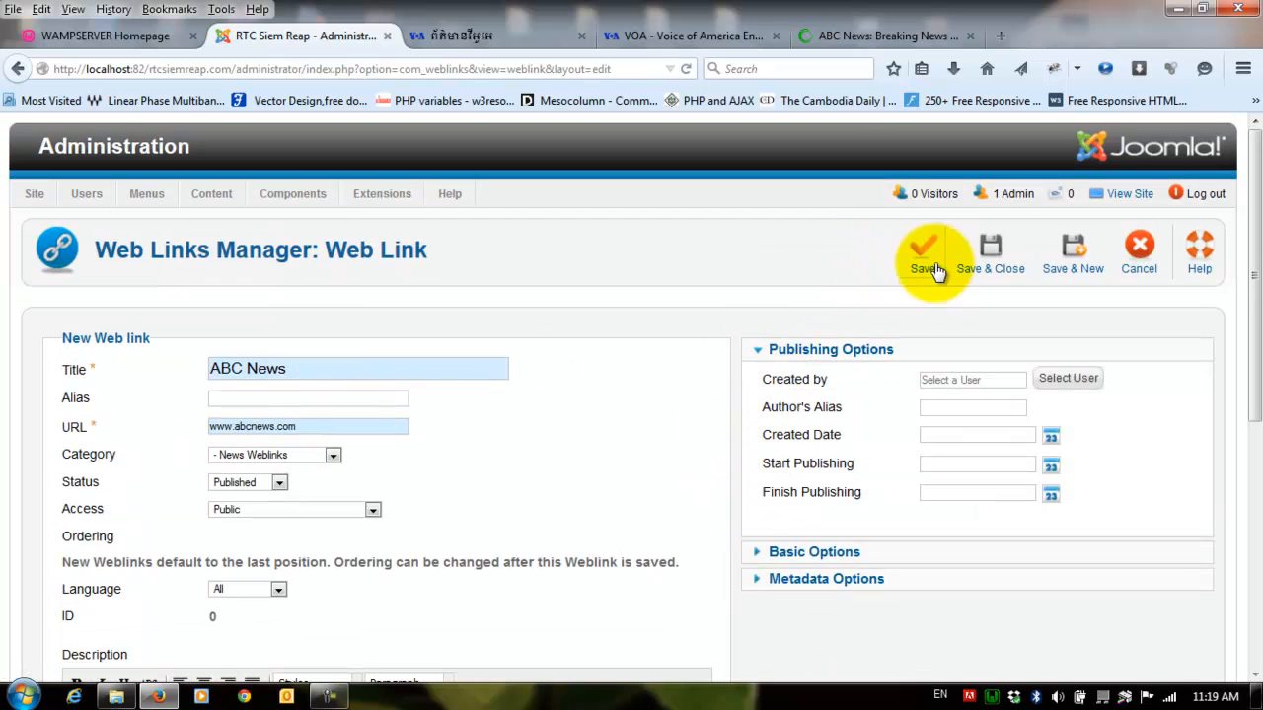
{"action": "left_click", "coordinate": [995, 253]}
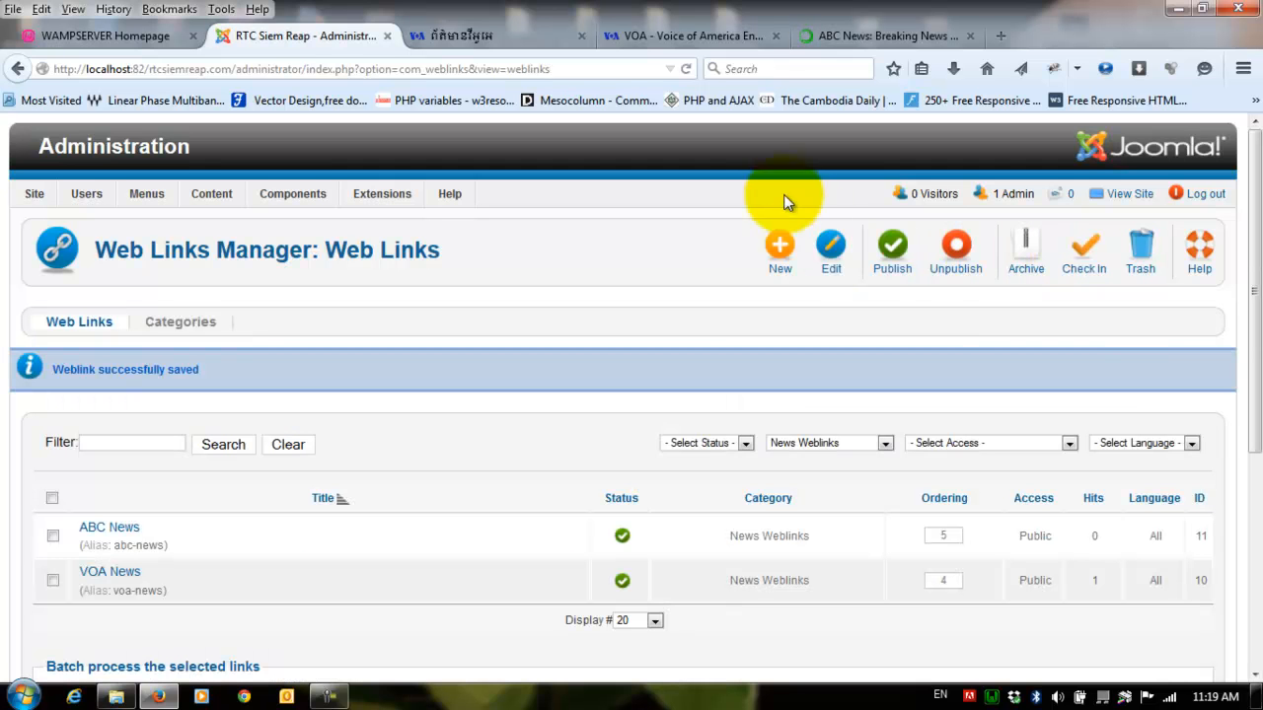
Look through the ABC News home page loaded in the other browser tab
{"action": "left_click", "coordinate": [864, 32]}
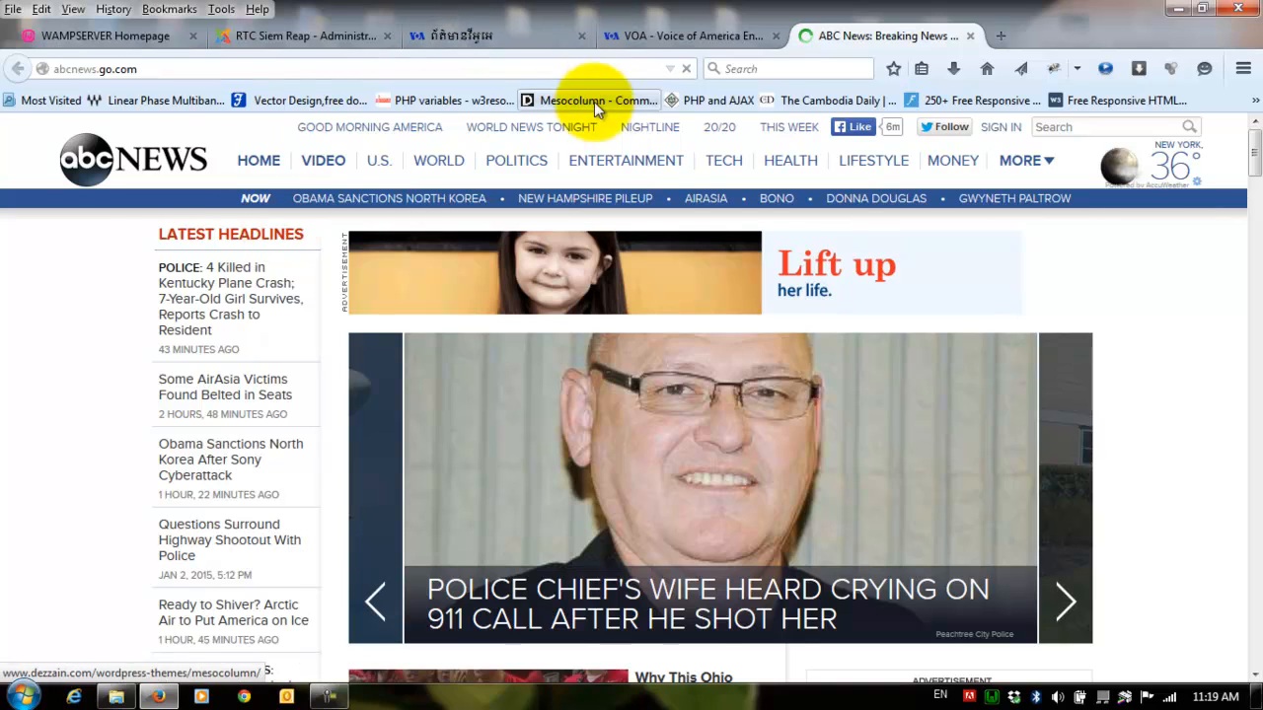
{"action": "scroll", "coordinate": [691, 247], "scroll_direction": "down", "scroll_amount": 10}
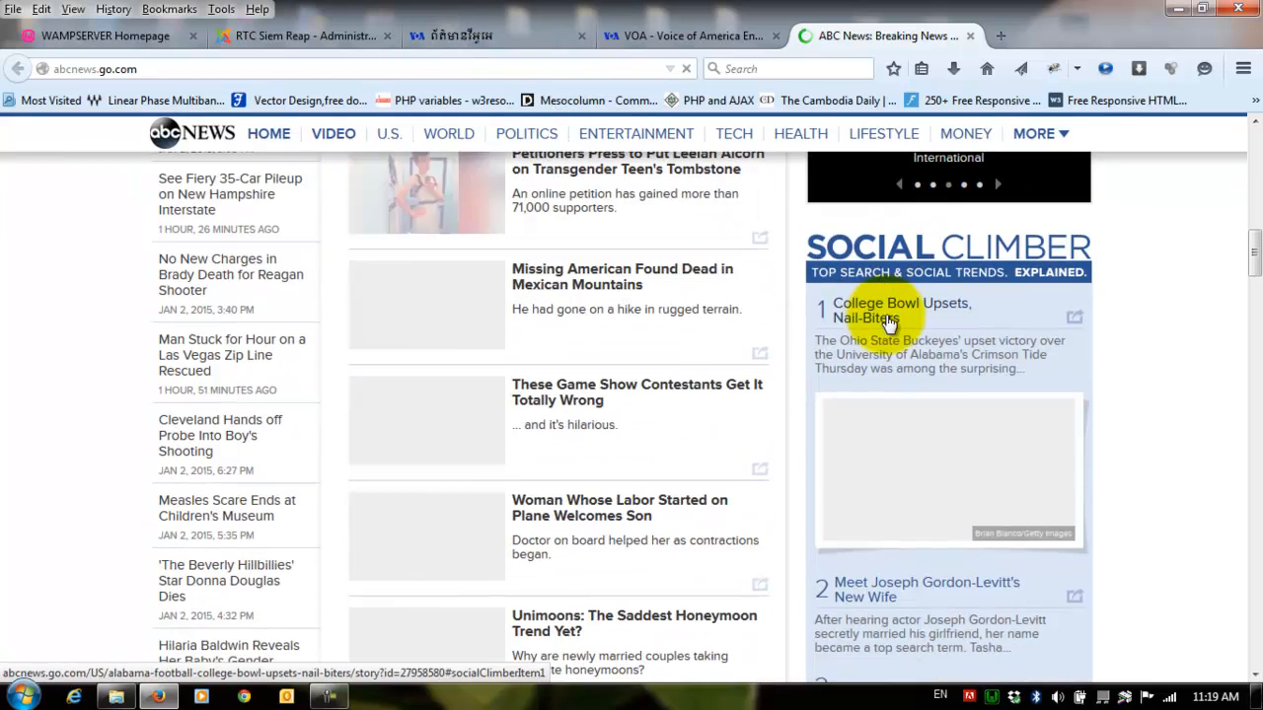
{"action": "scroll", "coordinate": [719, 309], "scroll_direction": "down", "scroll_amount": 10}
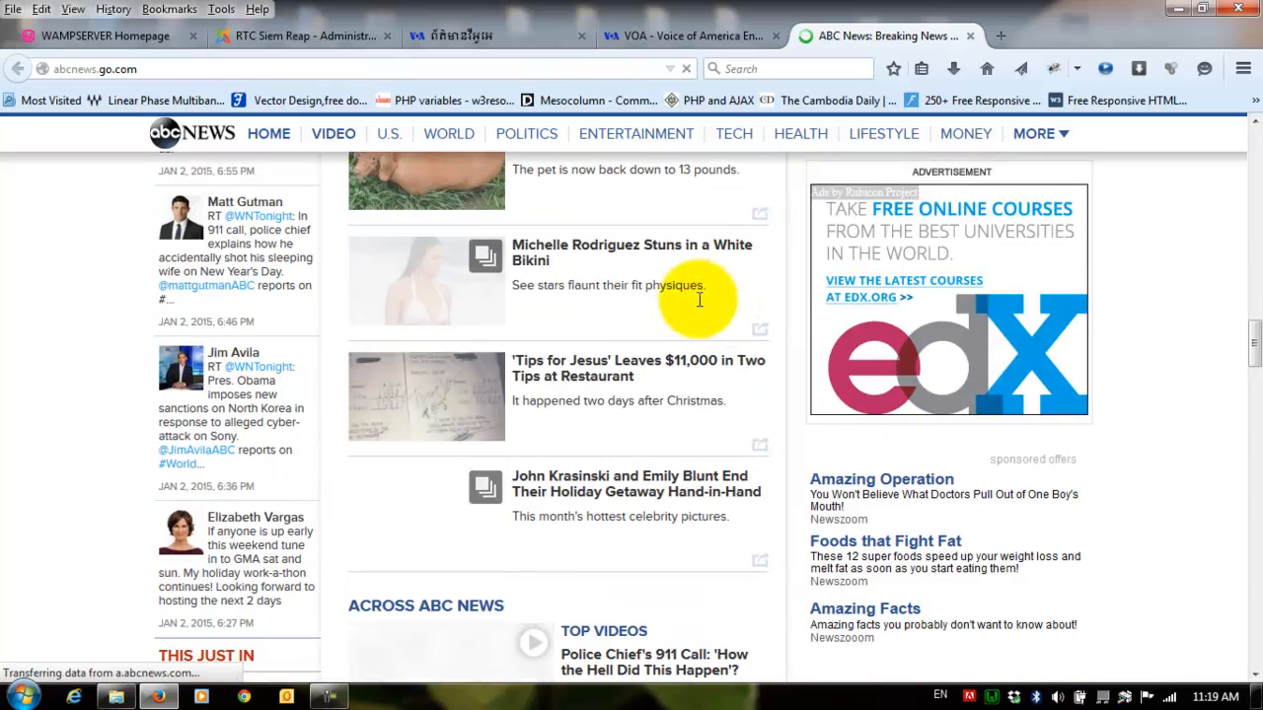
{"action": "scroll", "coordinate": [529, 235], "scroll_direction": "down", "scroll_amount": 15}
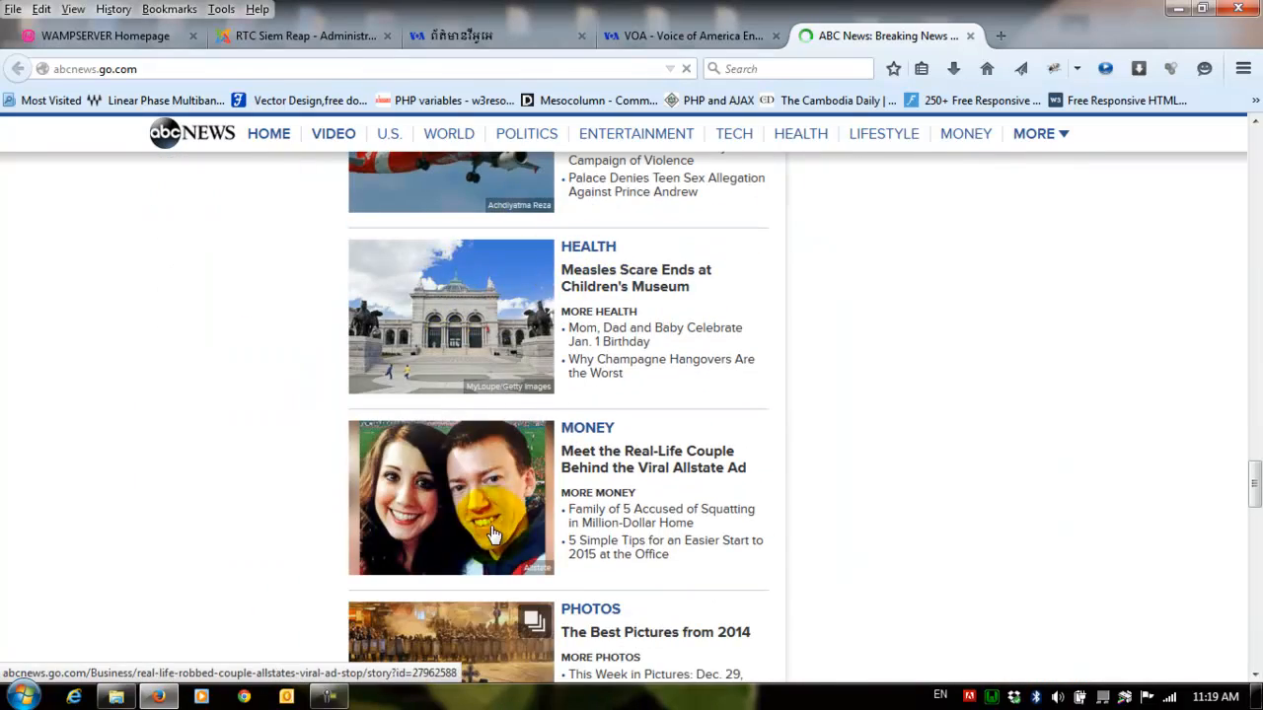
{"action": "scroll", "coordinate": [643, 446], "scroll_direction": "down", "scroll_amount": 10}
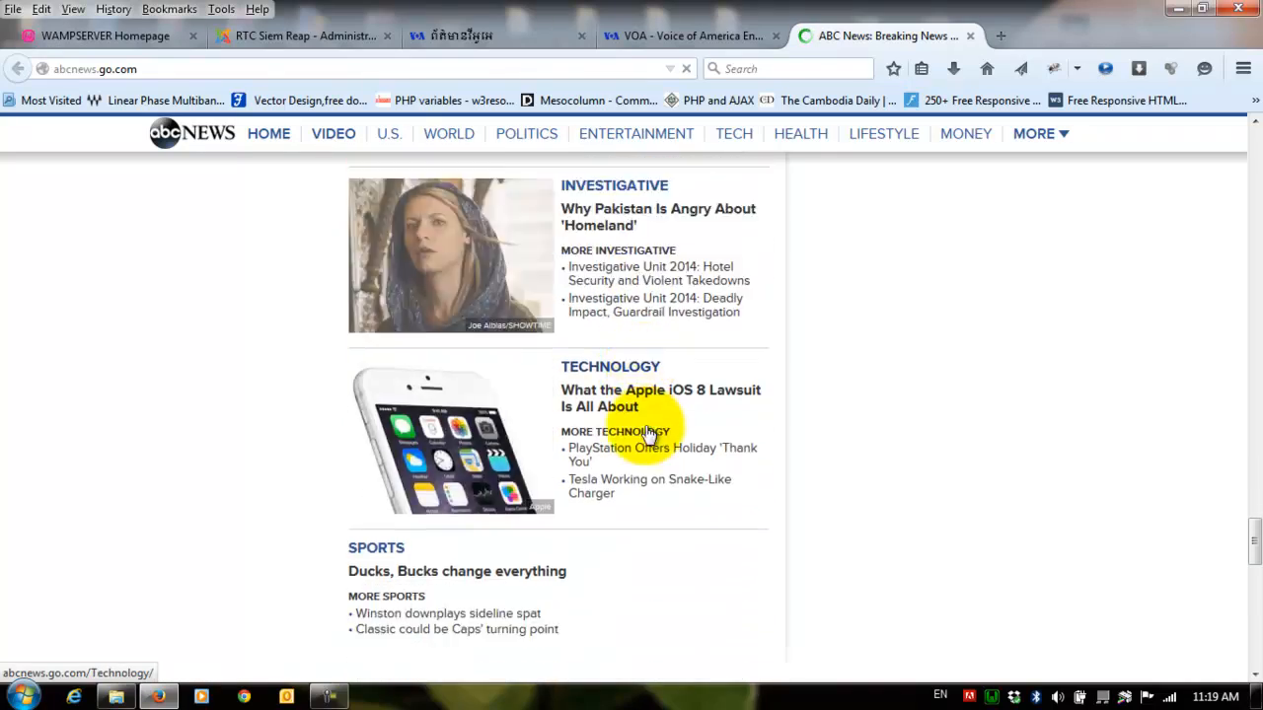
{"action": "scroll", "coordinate": [643, 428], "scroll_direction": "down", "scroll_amount": 2}
{"action": "scroll", "coordinate": [268, 359], "scroll_direction": "up", "scroll_amount": 15}
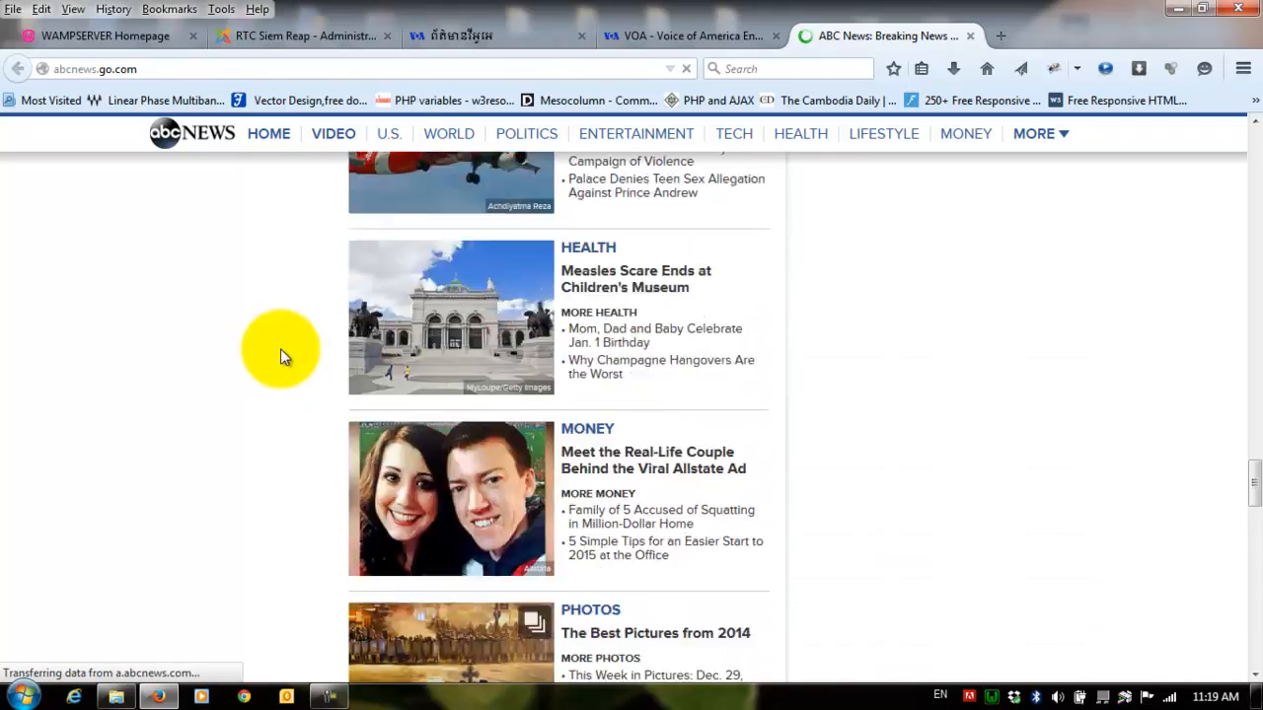
{"action": "scroll", "coordinate": [291, 331], "scroll_direction": "up", "scroll_amount": 15}
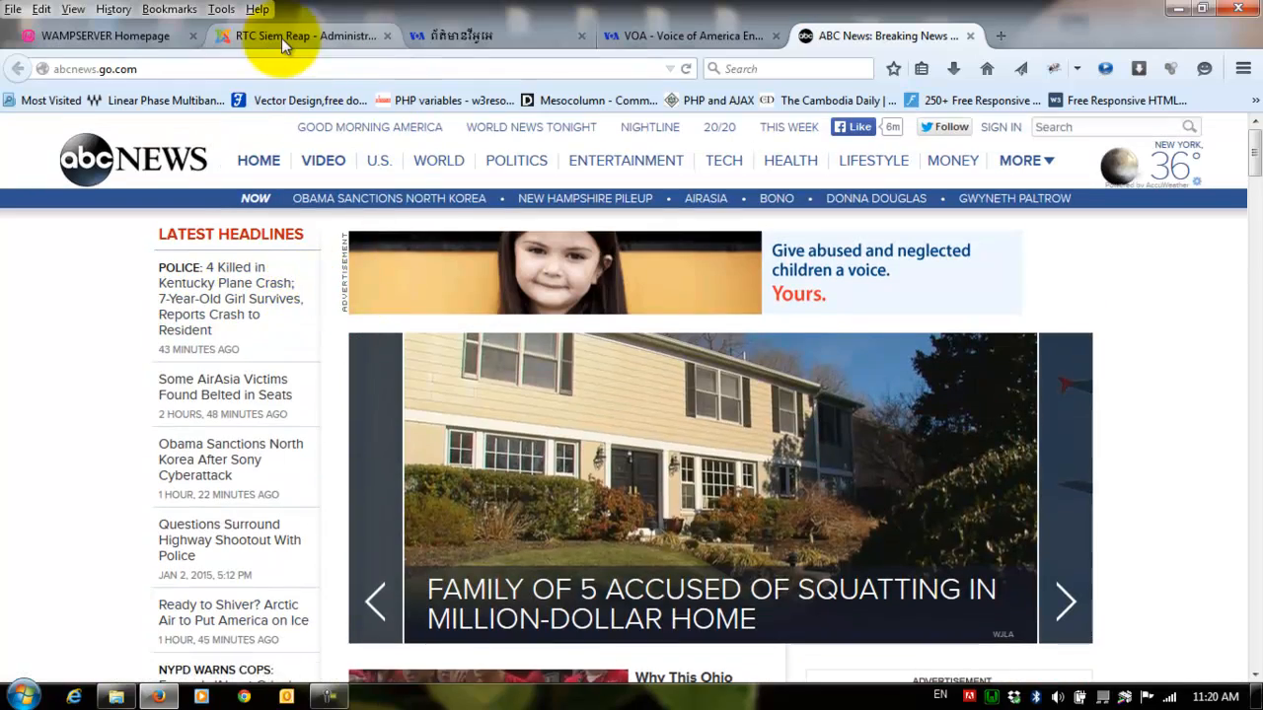
Open the public site from the Joomla administration and look over its home page before going to the News Weblinks page
{"action": "left_click", "coordinate": [465, 36]}
{"action": "left_click", "coordinate": [328, 36]}
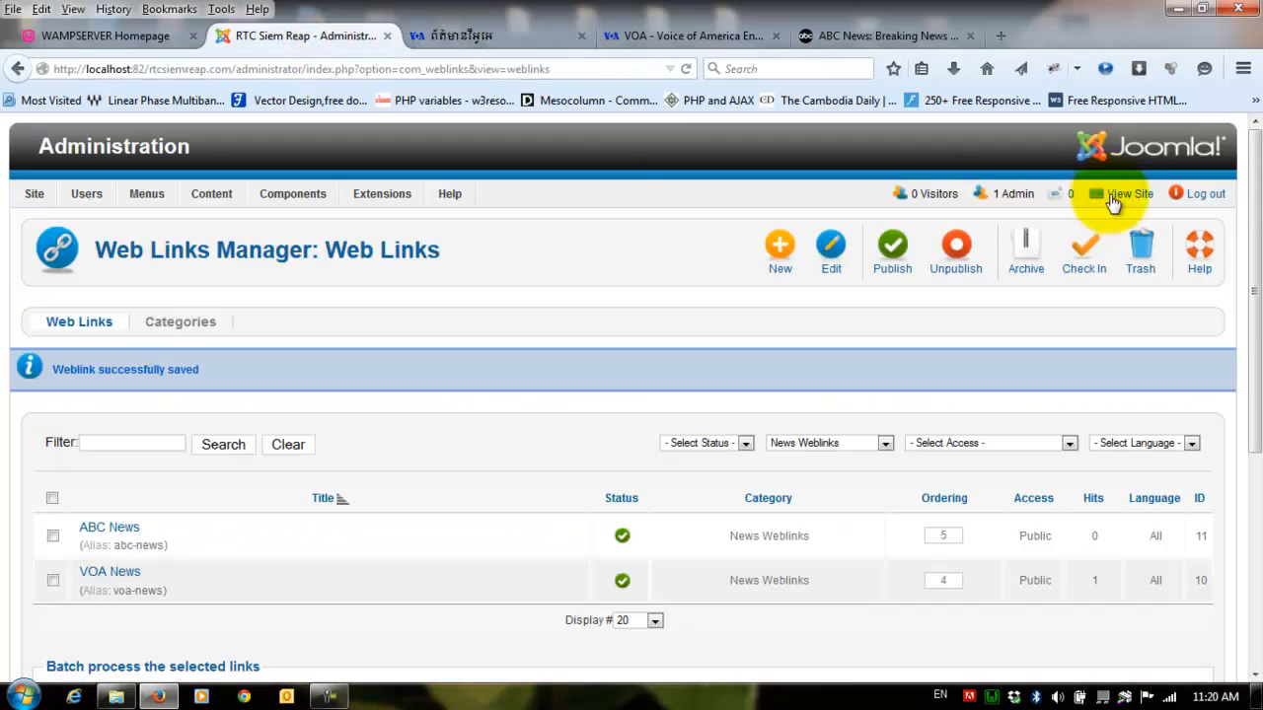
{"action": "left_click", "coordinate": [1125, 195]}
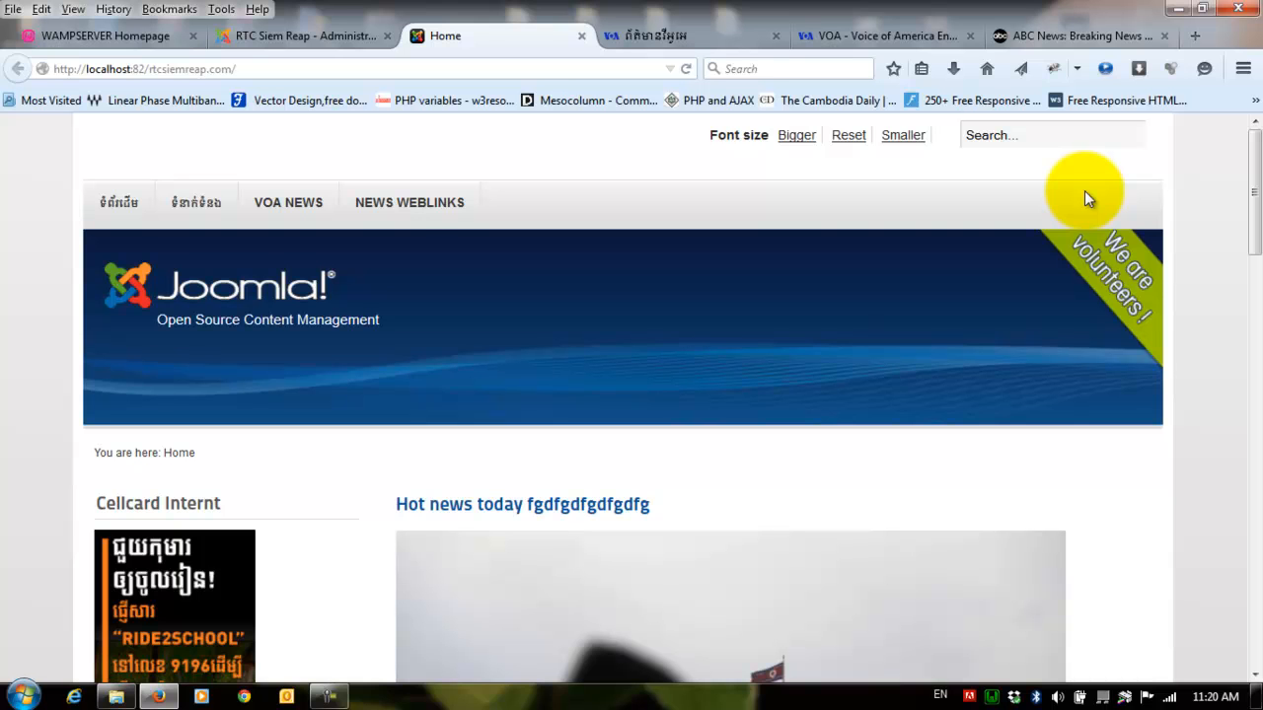
{"action": "scroll", "coordinate": [1000, 445], "scroll_direction": "down", "scroll_amount": 10}
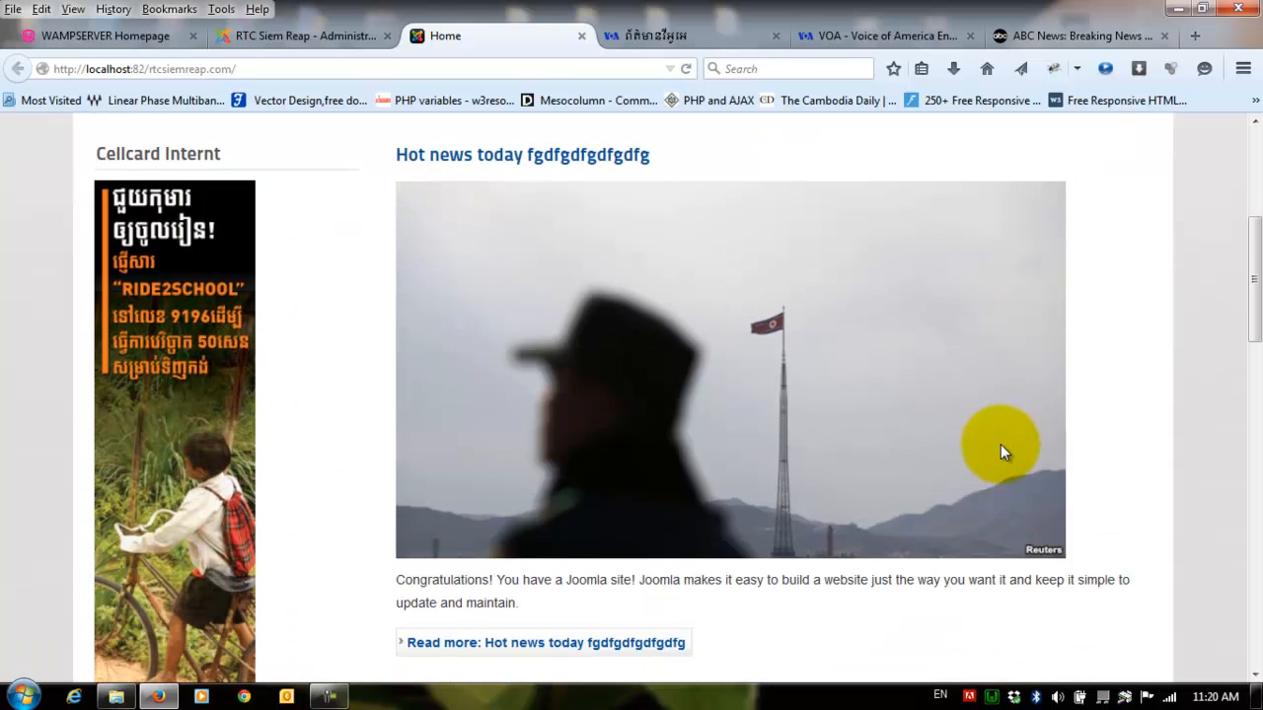
{"action": "scroll", "coordinate": [1015, 442], "scroll_direction": "down", "scroll_amount": 3}
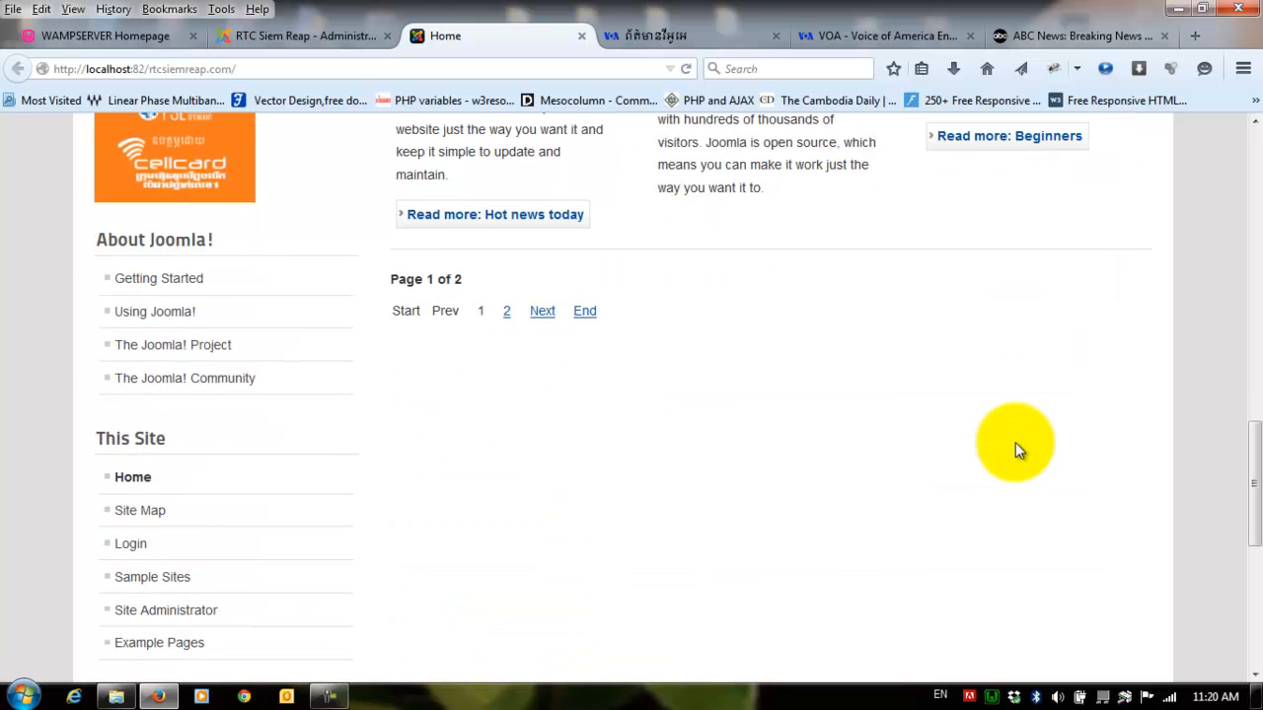
{"action": "scroll", "coordinate": [1015, 442], "scroll_direction": "up", "scroll_amount": 3}
{"action": "scroll", "coordinate": [1016, 442], "scroll_direction": "down", "scroll_amount": 3}
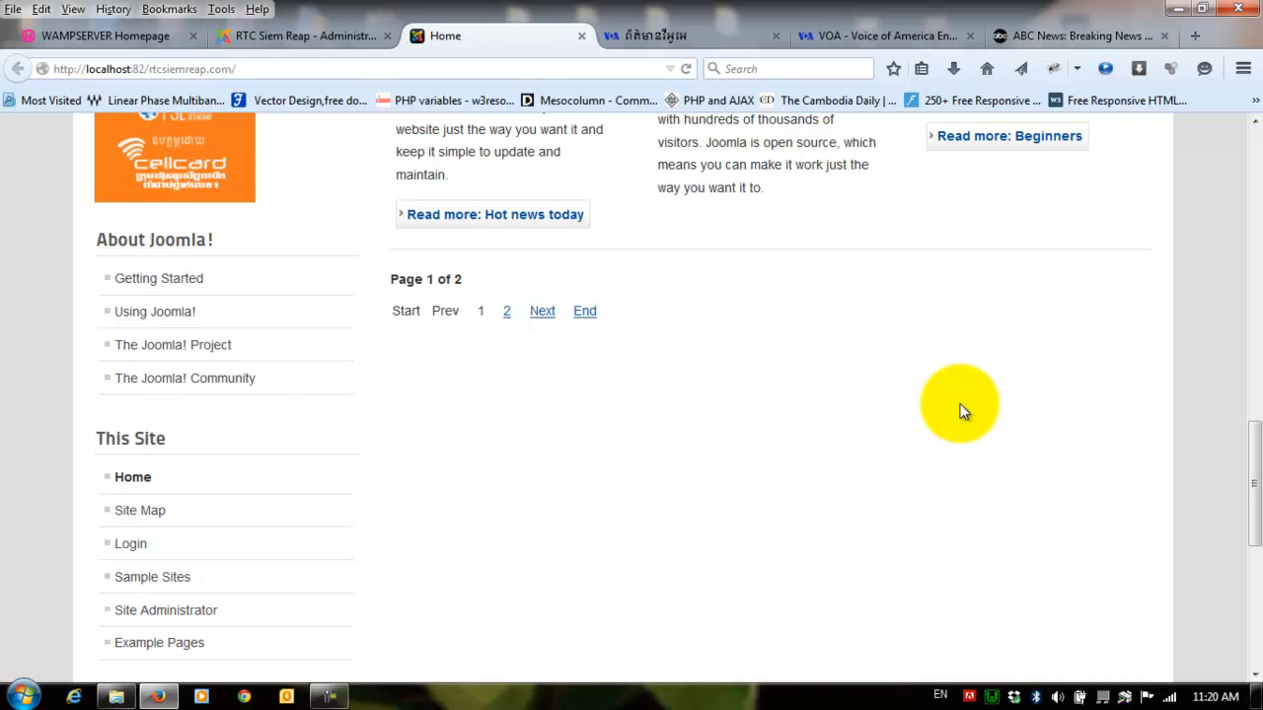
{"action": "scroll", "coordinate": [951, 412], "scroll_direction": "down", "scroll_amount": 5}
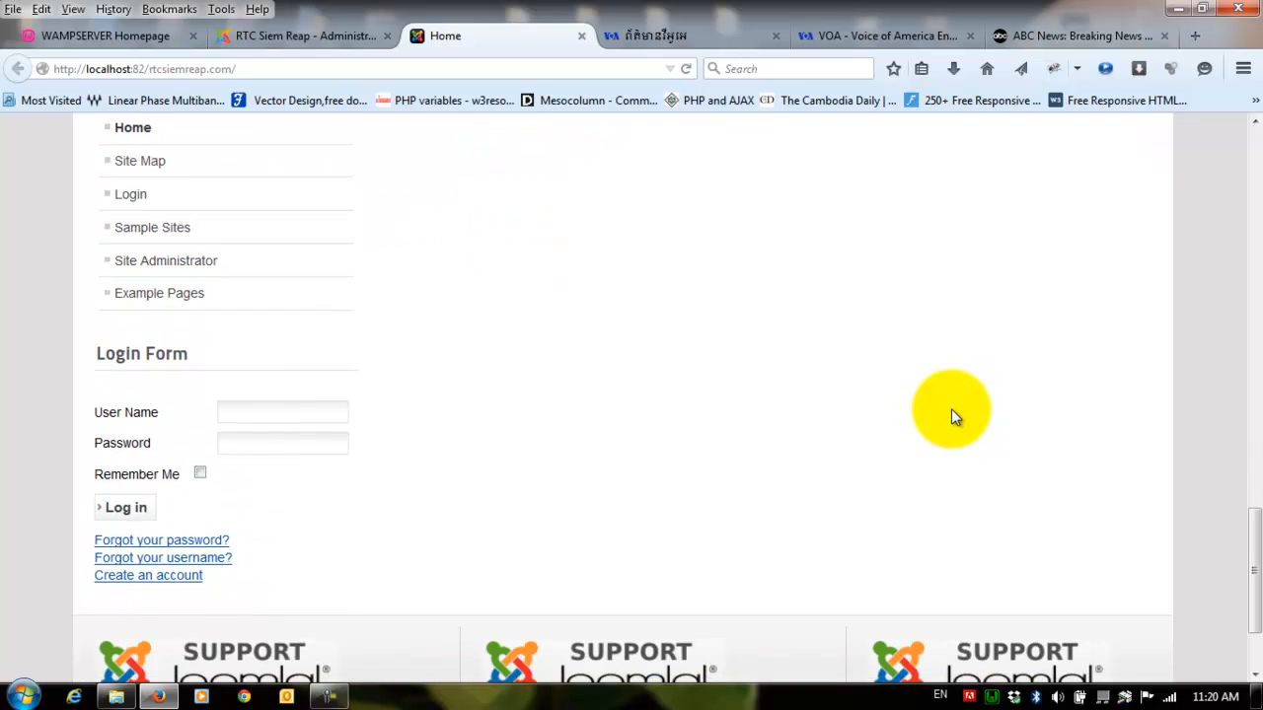
{"action": "scroll", "coordinate": [951, 413], "scroll_direction": "up", "scroll_amount": 10}
{"action": "scroll", "coordinate": [952, 409], "scroll_direction": "up", "scroll_amount": 8}
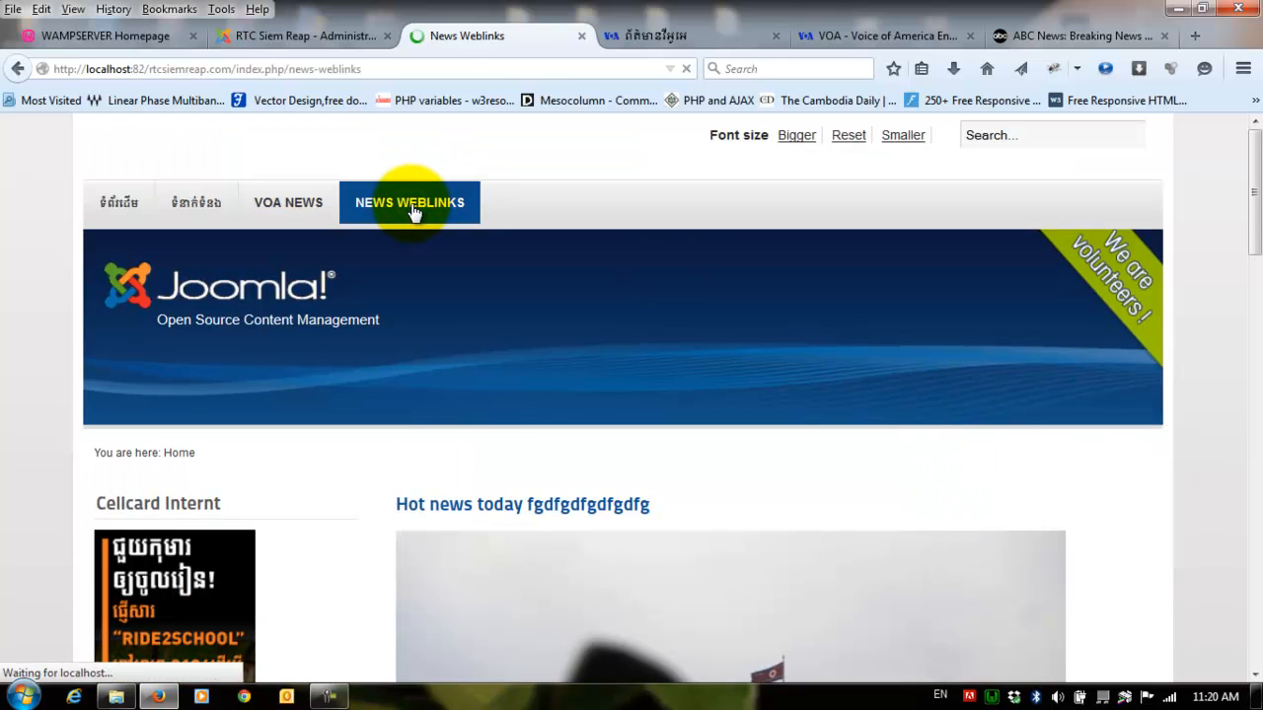
Examine the News Weblinks page for the VOA News and ABC News links and their hit counts
{"action": "scroll", "coordinate": [790, 266], "scroll_direction": "down", "scroll_amount": 2}
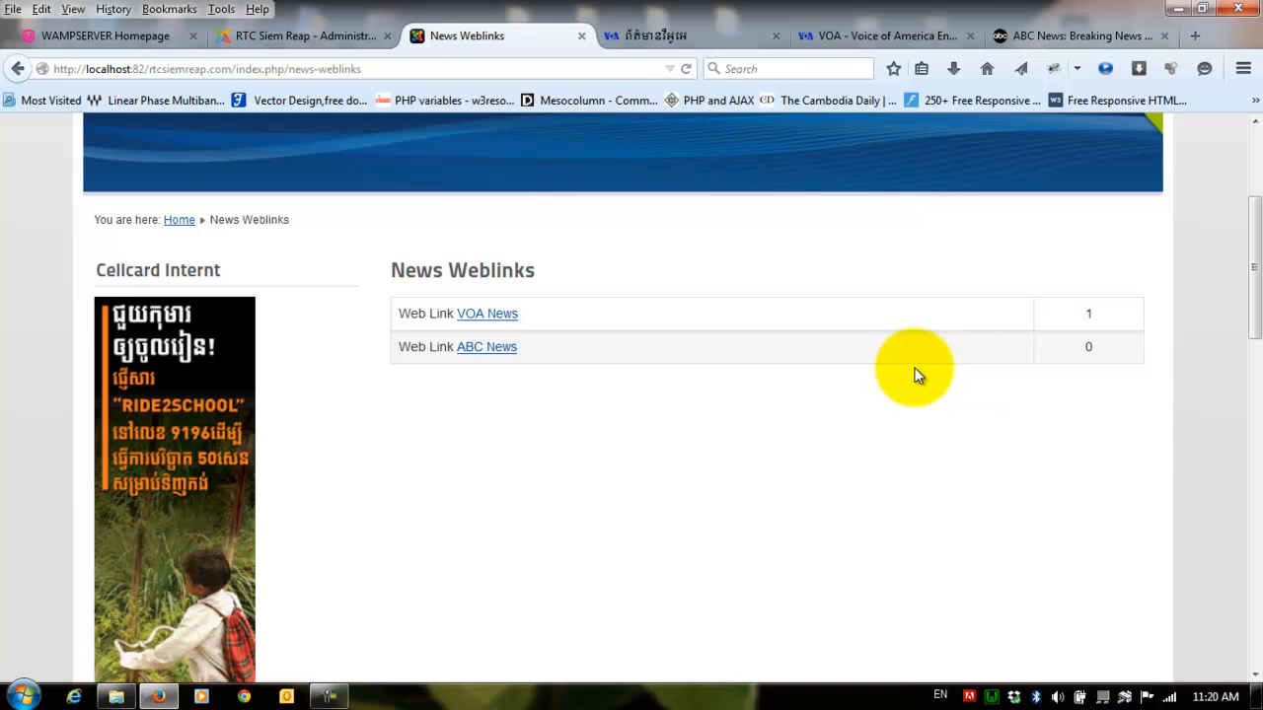
{"action": "scroll", "coordinate": [823, 428], "scroll_direction": "up", "scroll_amount": 3}
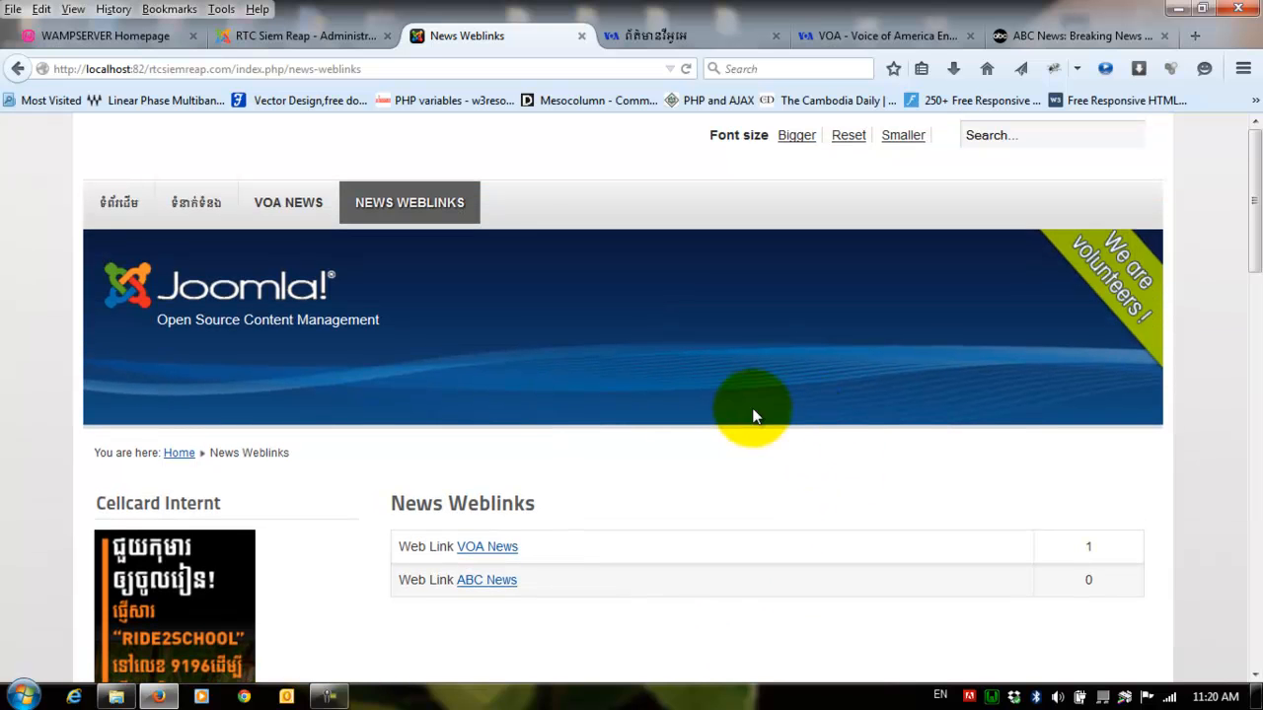
{"action": "scroll", "coordinate": [651, 460], "scroll_direction": "down", "scroll_amount": 2}
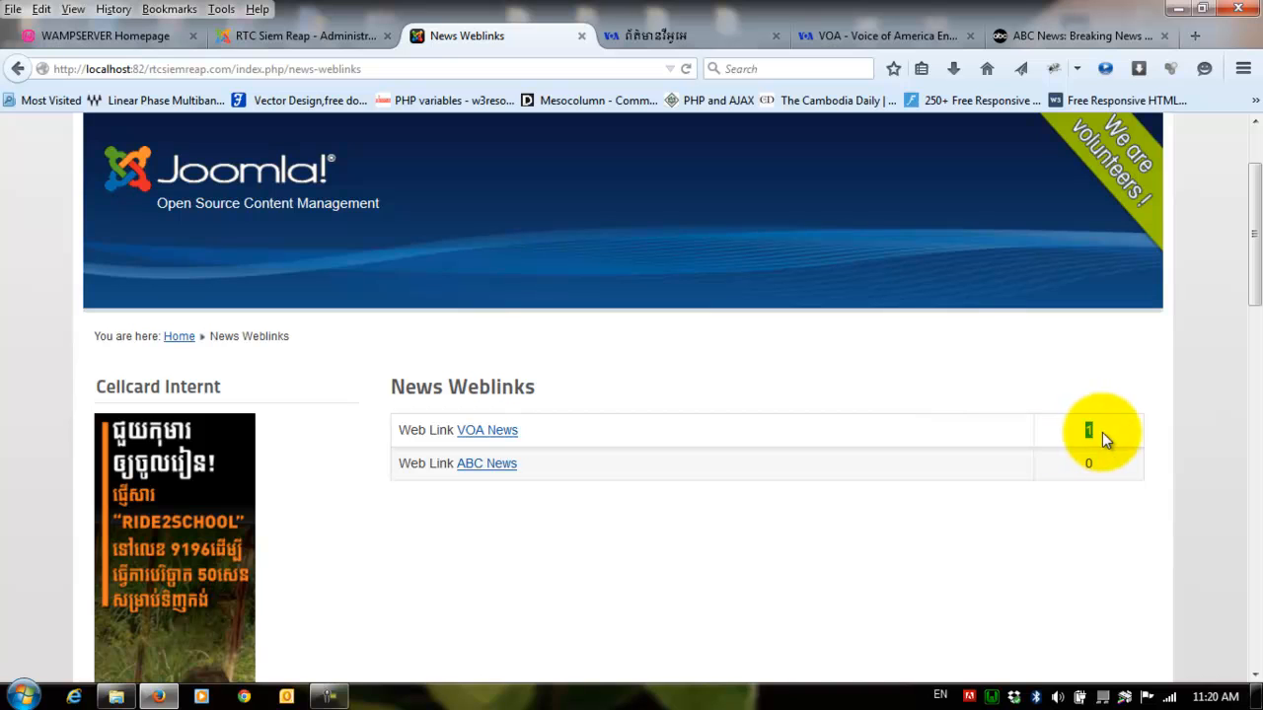
{"action": "double_click", "coordinate": [1089, 464]}
{"action": "left_click", "coordinate": [1016, 542]}
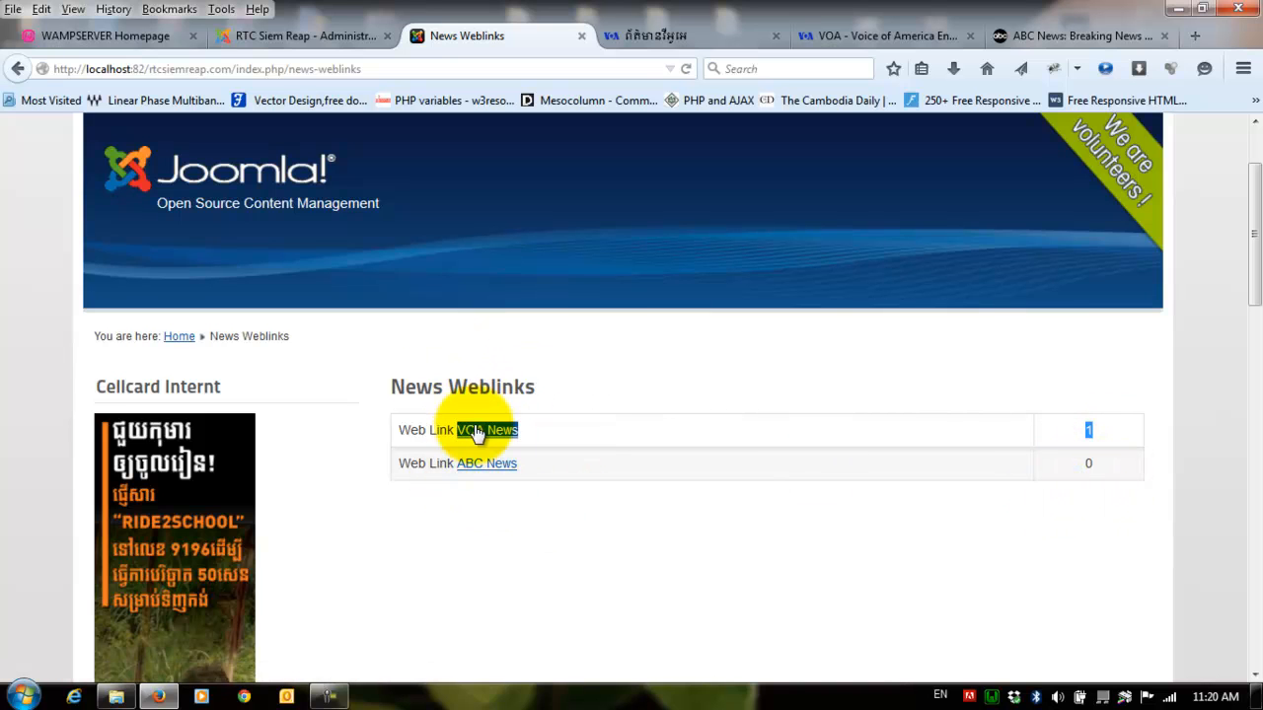
{"action": "left_click_drag", "start_coordinate": [530, 441], "coordinate": [575, 446]}
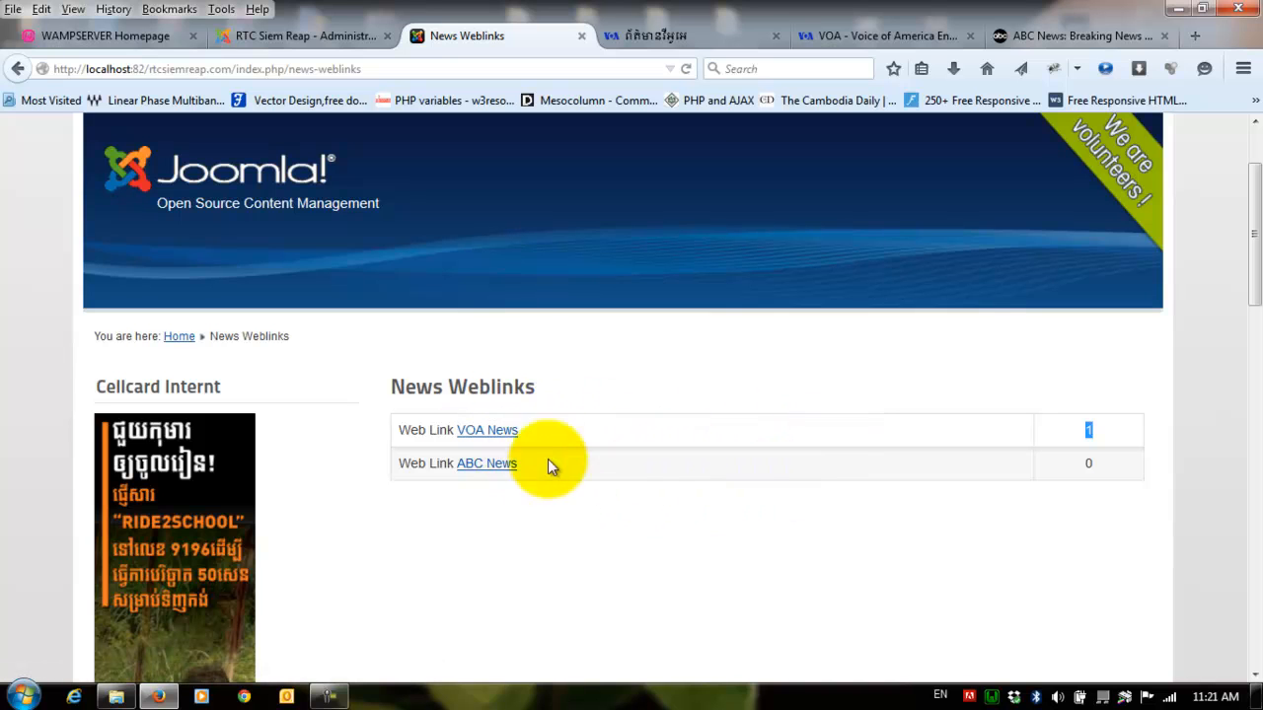
{"action": "scroll", "coordinate": [774, 460], "scroll_direction": "up", "scroll_amount": 1}
{"action": "scroll", "coordinate": [774, 461], "scroll_direction": "up", "scroll_amount": 1}
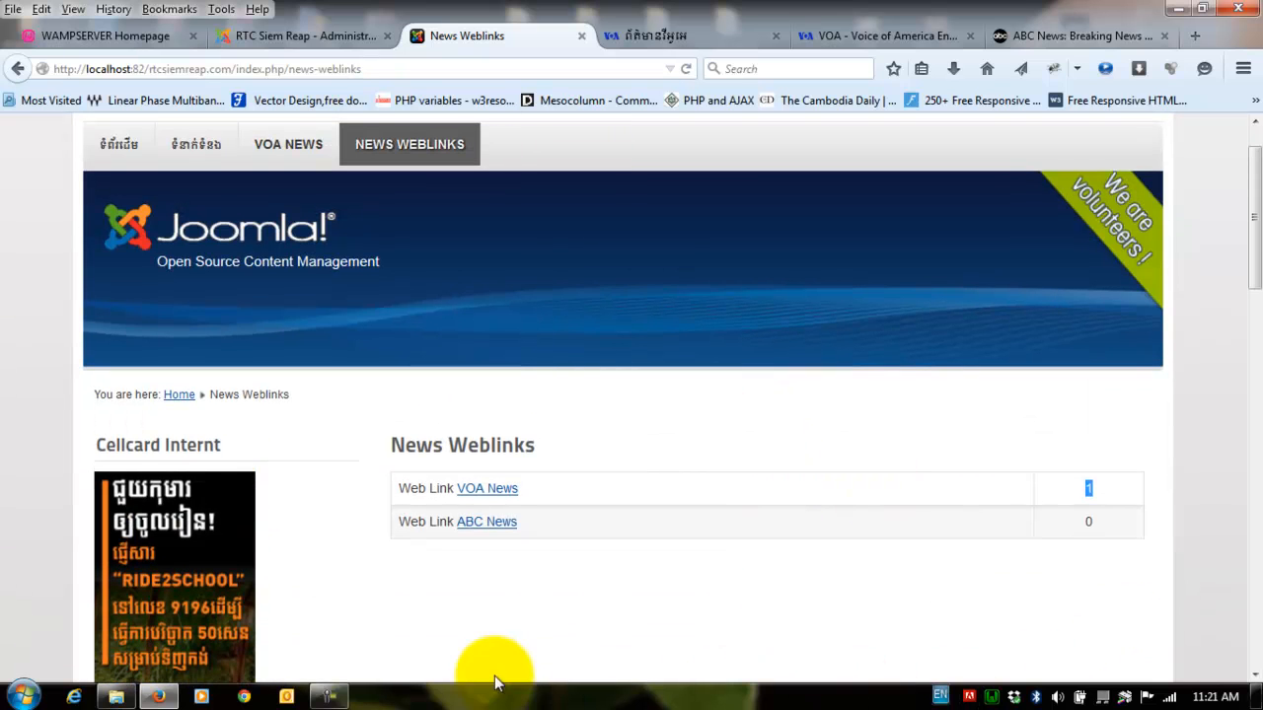
{"action": "mouse_move", "coordinate": [330, 698]}
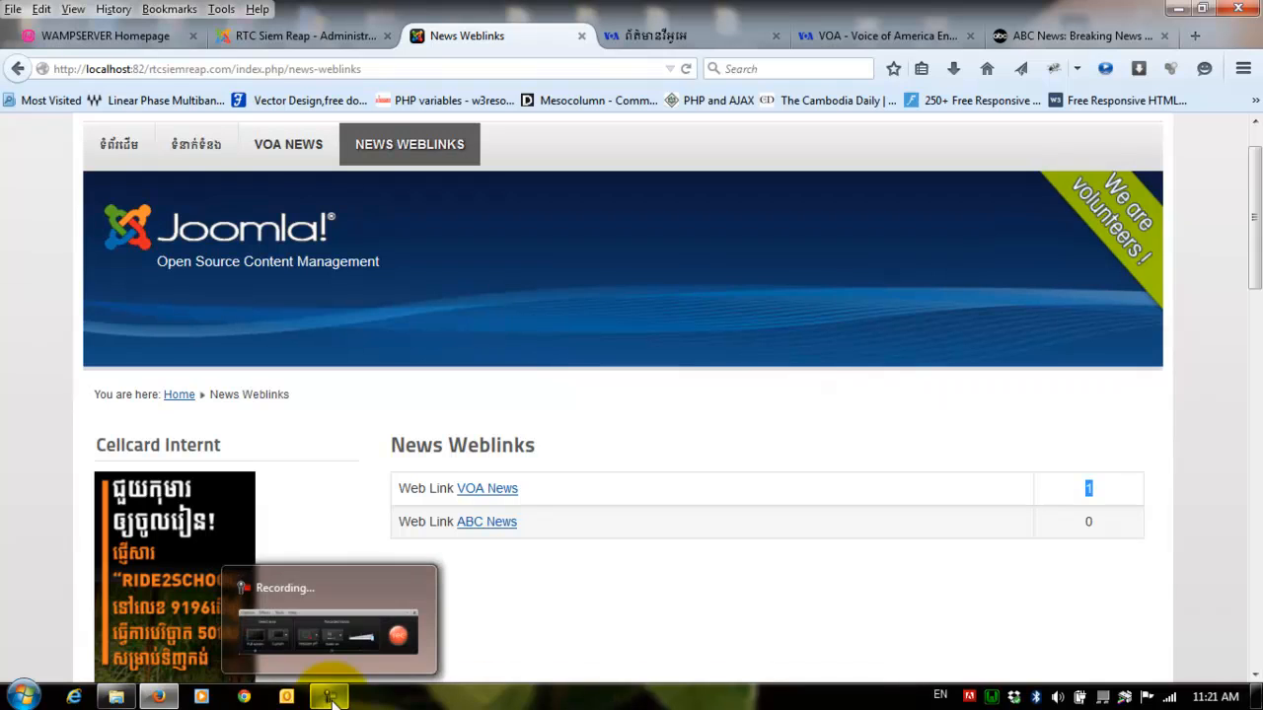
{"action": "left_click", "coordinate": [331, 697]}
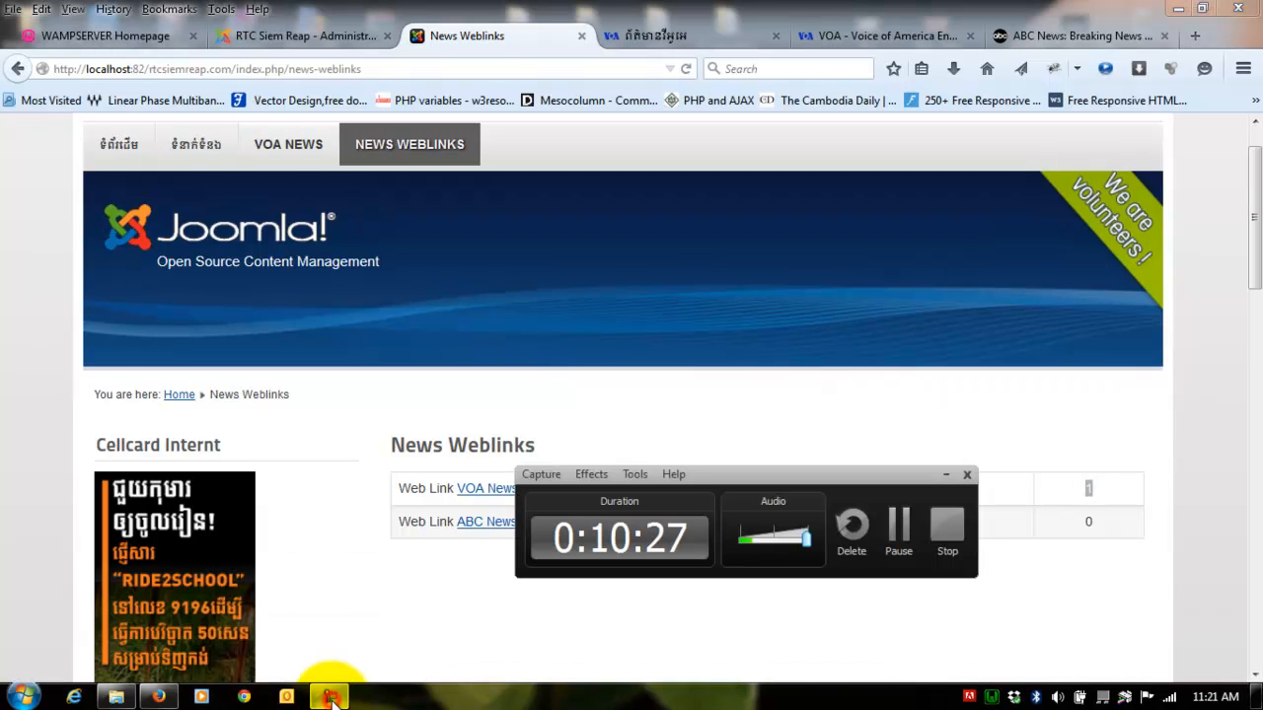